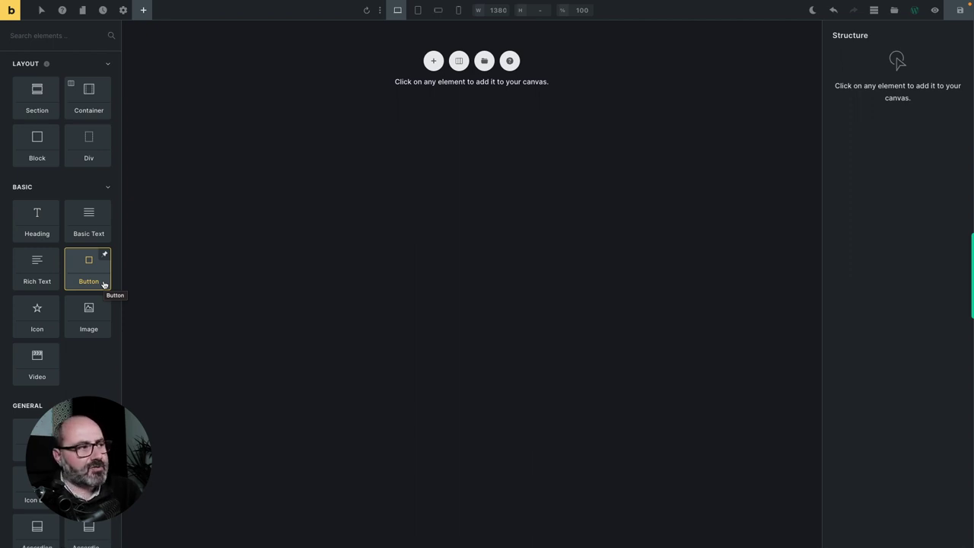
Add a Section and give it a Custom HTML tag with 'header' as the custom tag.
left_click(44, 103)
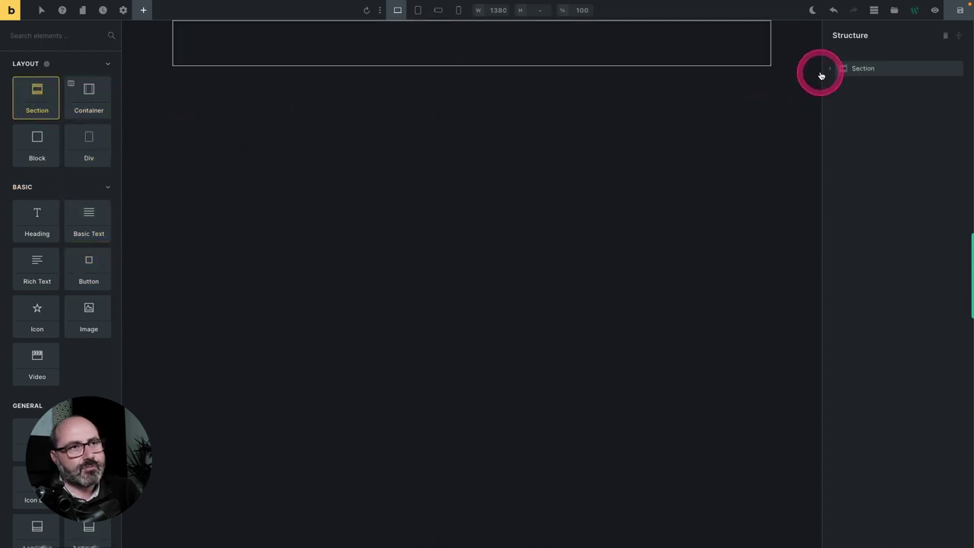
left_click(873, 71)
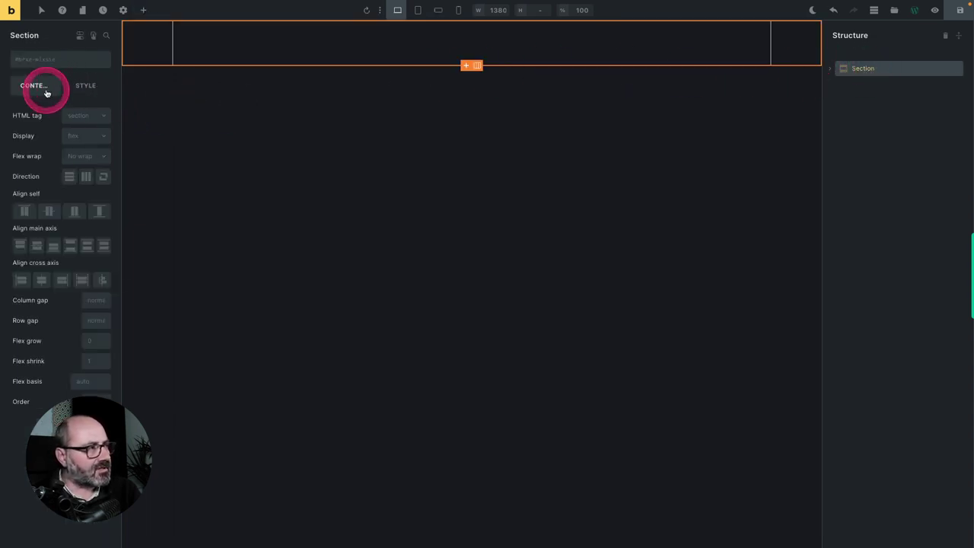
left_click(82, 120)
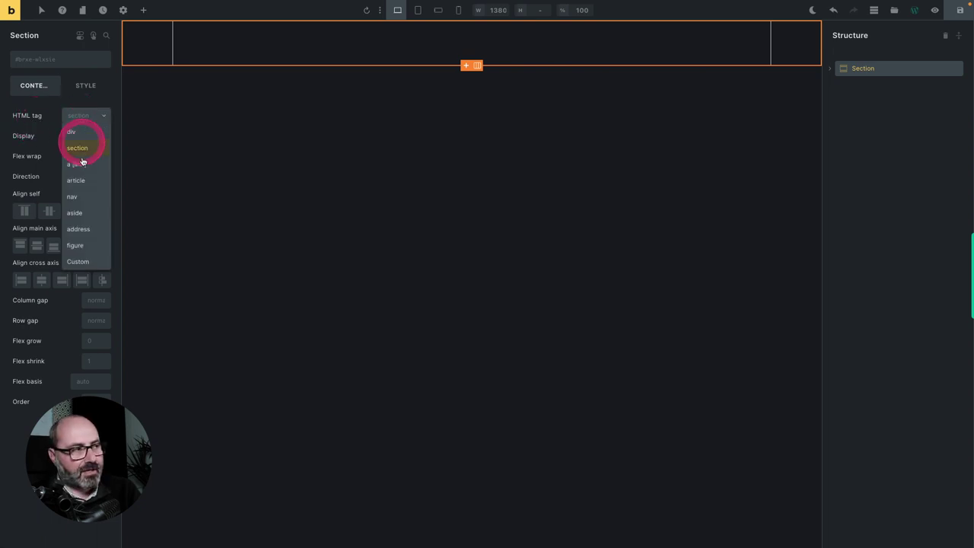
left_click(78, 262)
left_click(77, 137)
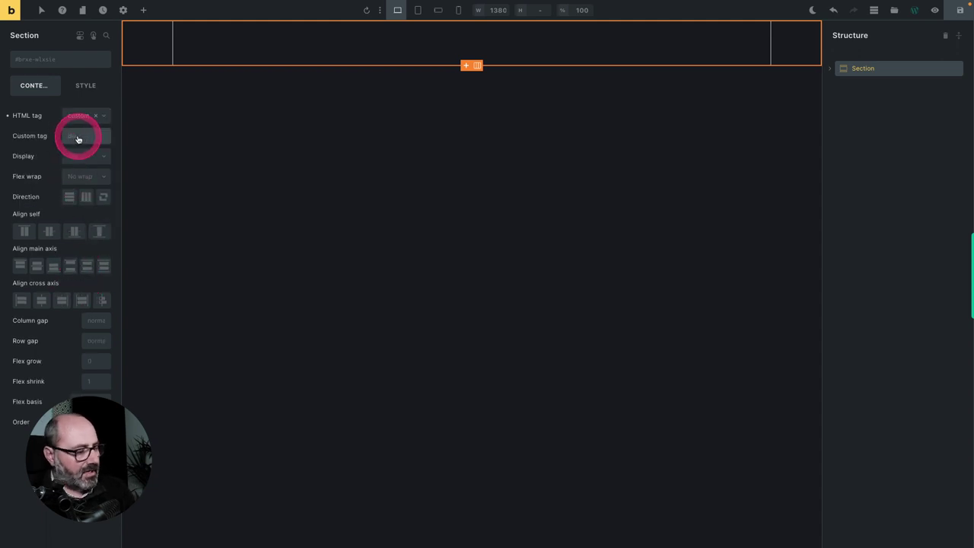
type("header")
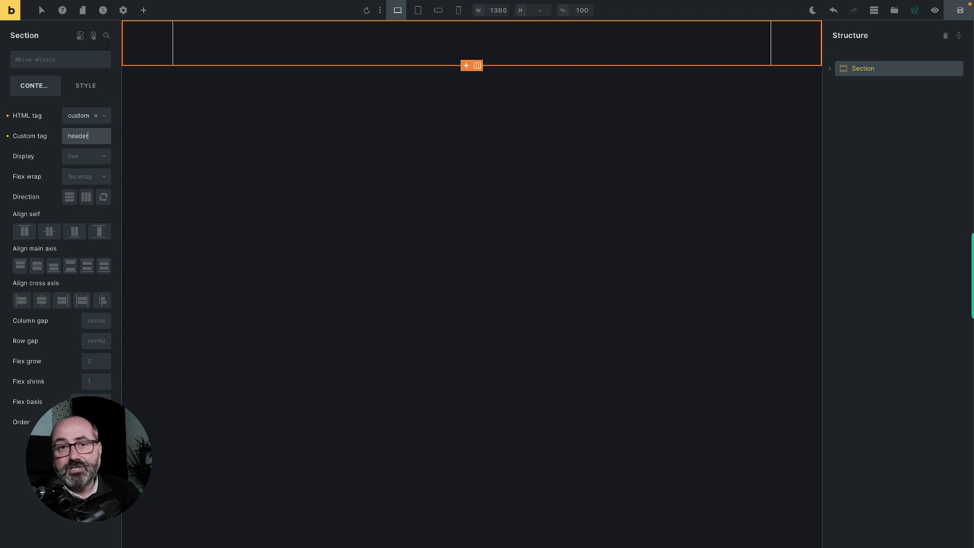
Open the Section's Style settings, toggle the Attributes group, and save the page with Ctrl+S.
left_click(92, 89)
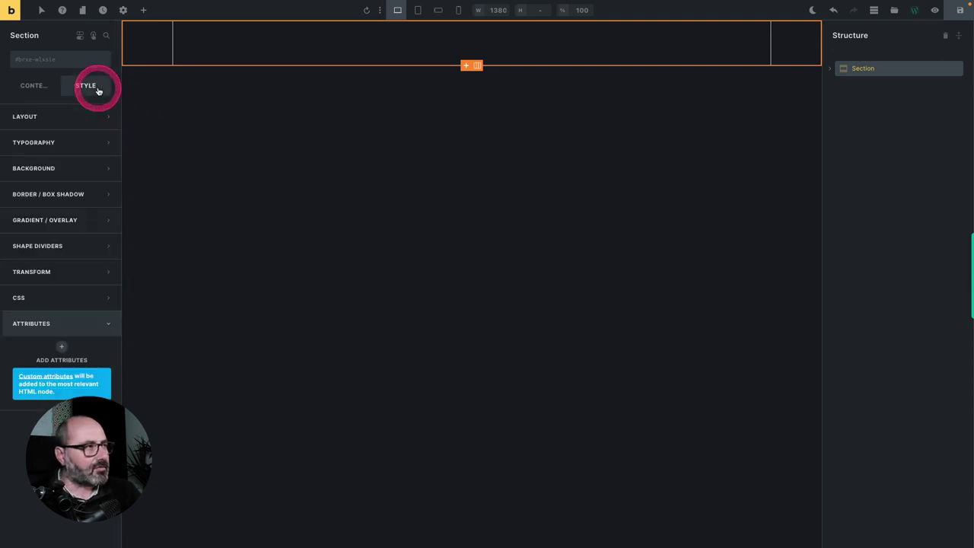
left_click(60, 326)
left_click(77, 330)
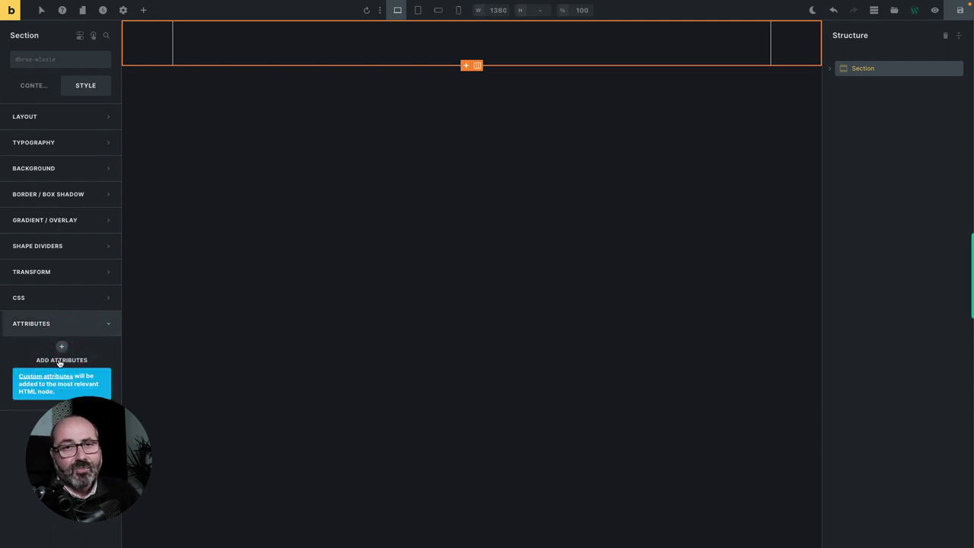
key("ctrl+s")
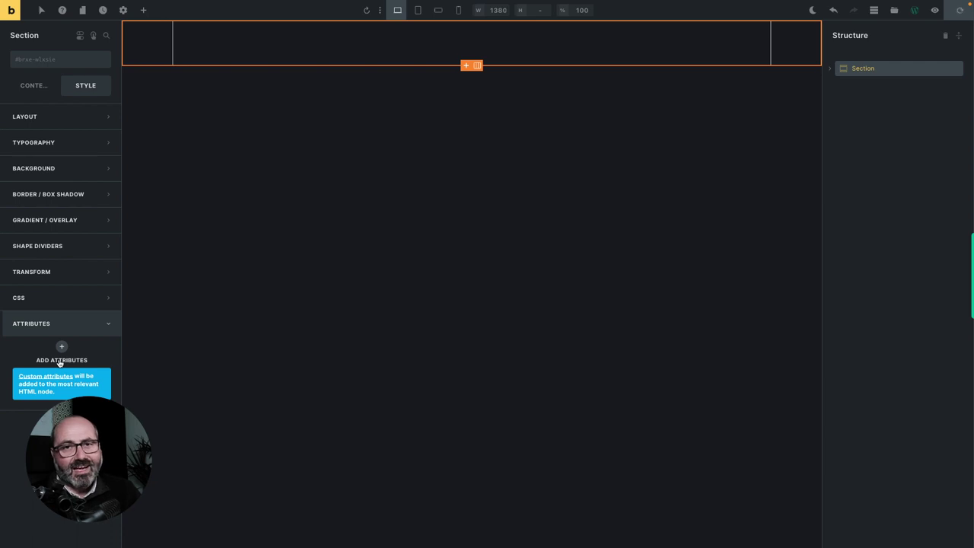
Remove all elements from the page and bring up the Structure panel's Bricks Elements insertion grid.
left_click(944, 36)
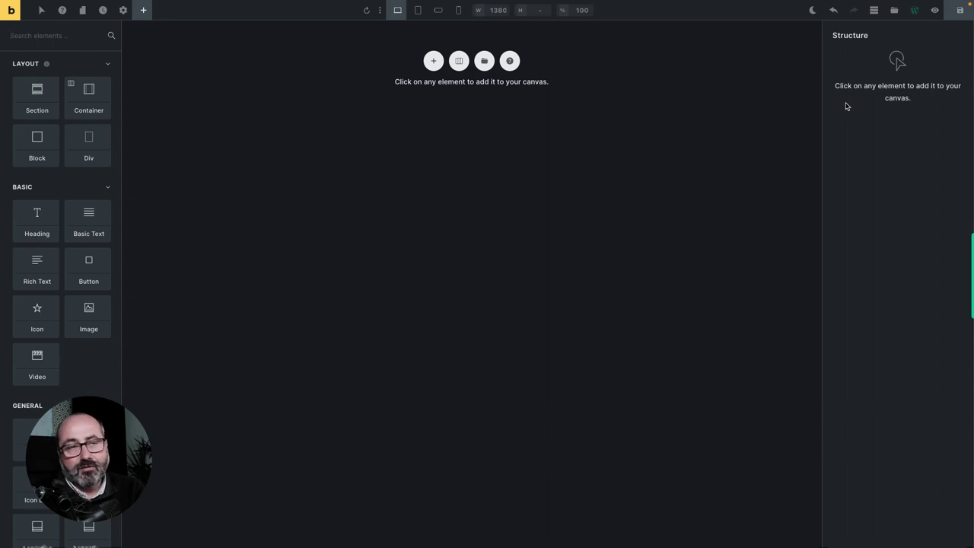
left_click(834, 185)
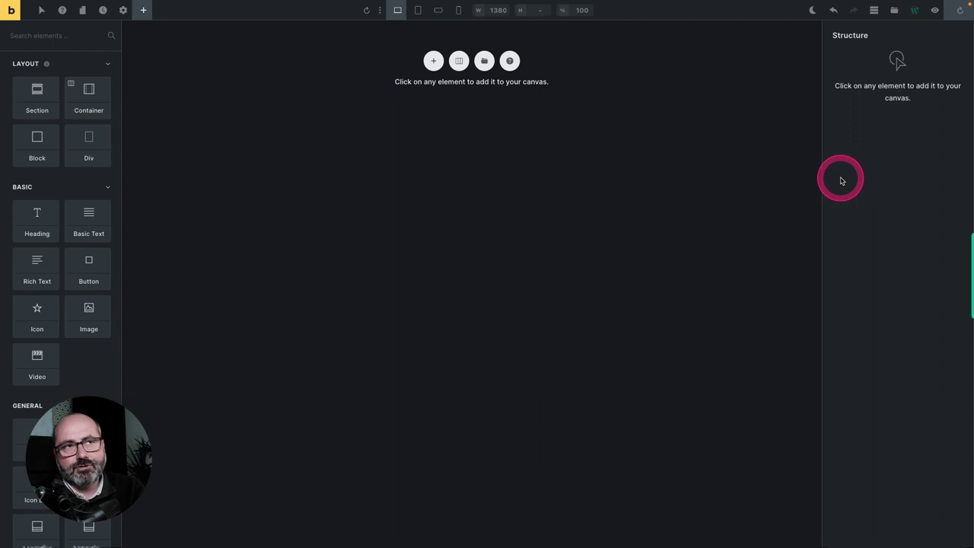
right_click(842, 180)
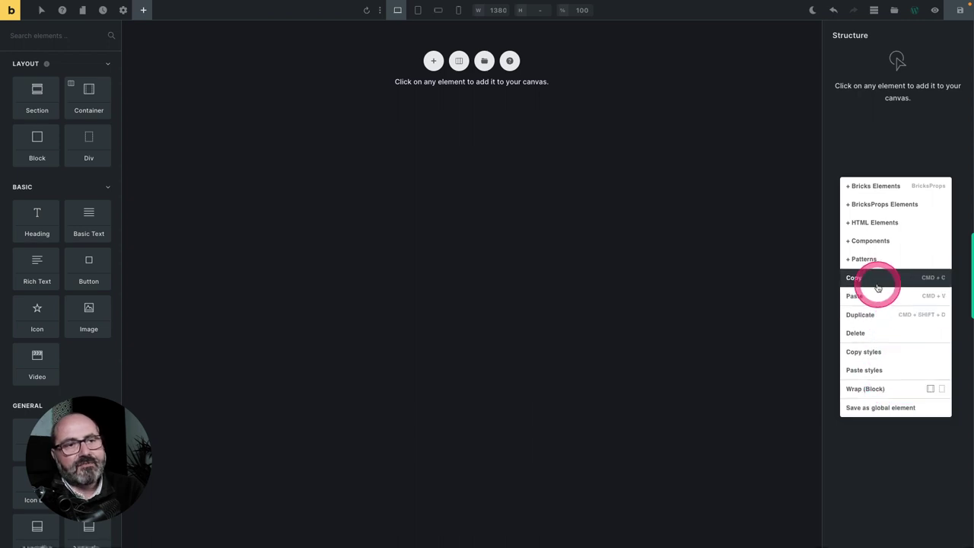
mouse_move(881, 259)
mouse_move(881, 189)
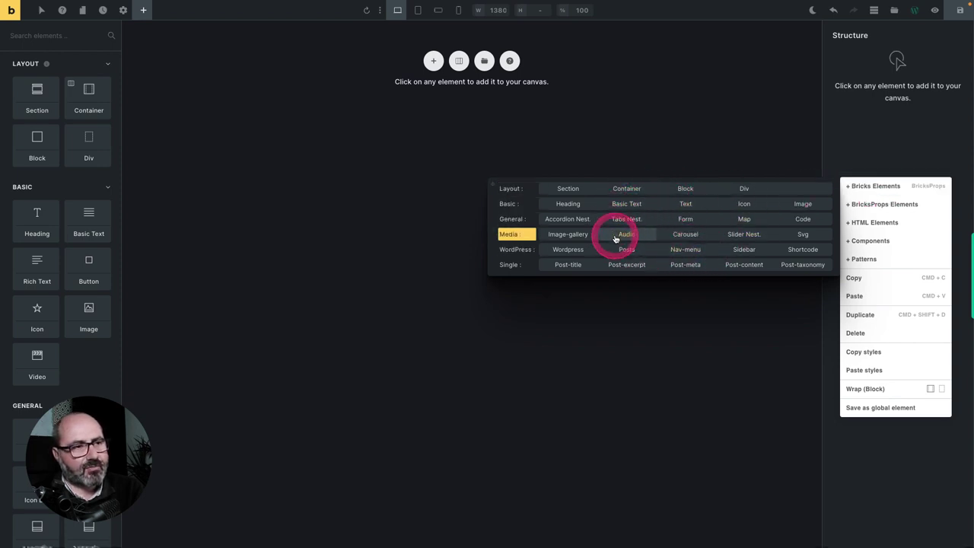
left_click(672, 236)
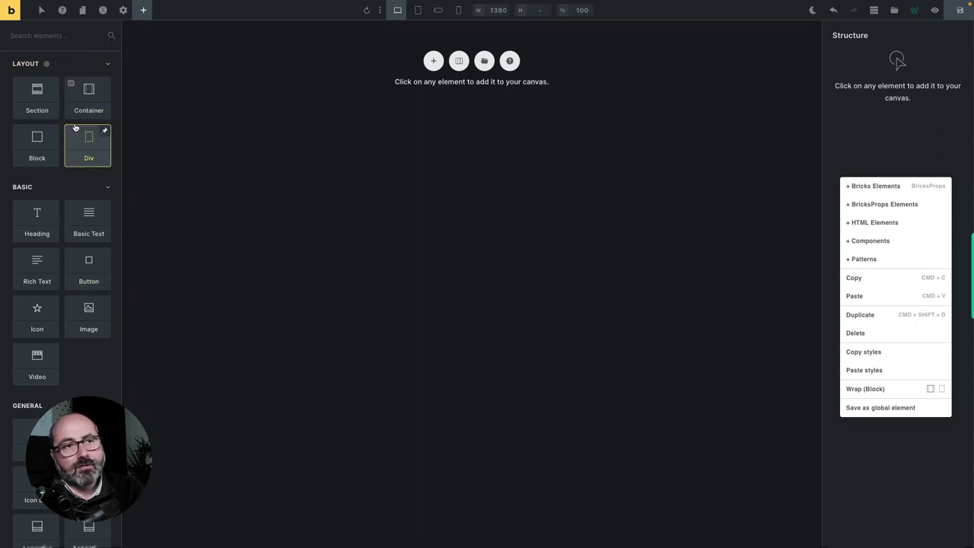
Insert a Section with a container, then add a Heading and Basic Text inside it.
left_click(892, 187)
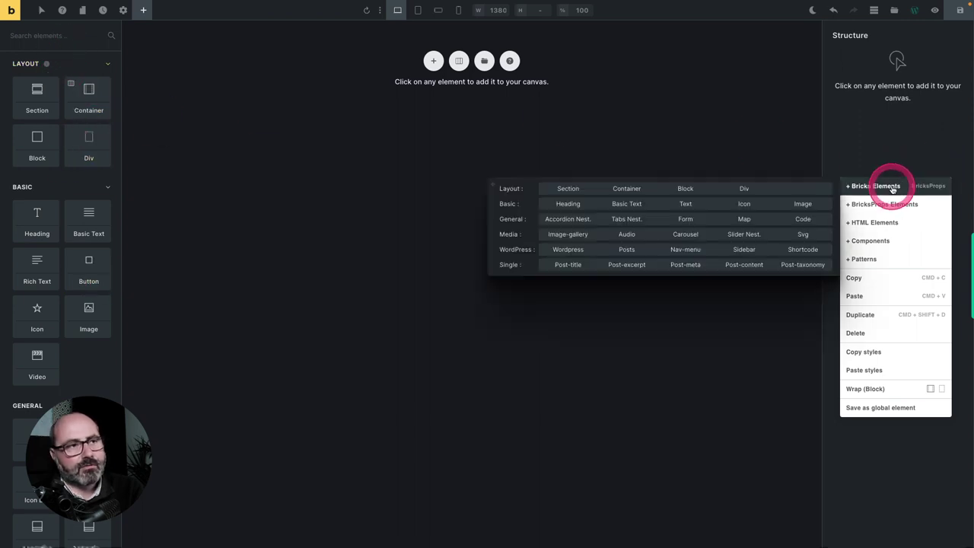
left_click(570, 190)
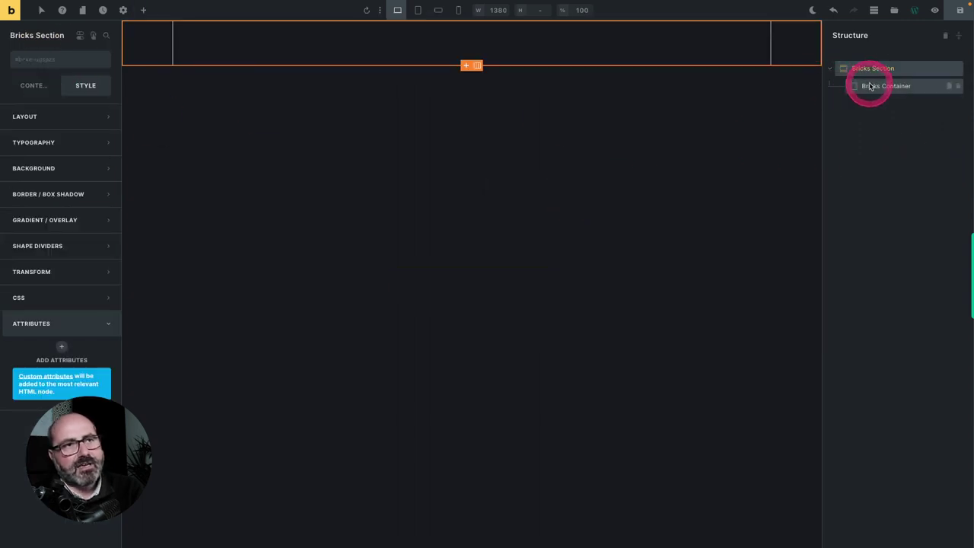
right_click(870, 86)
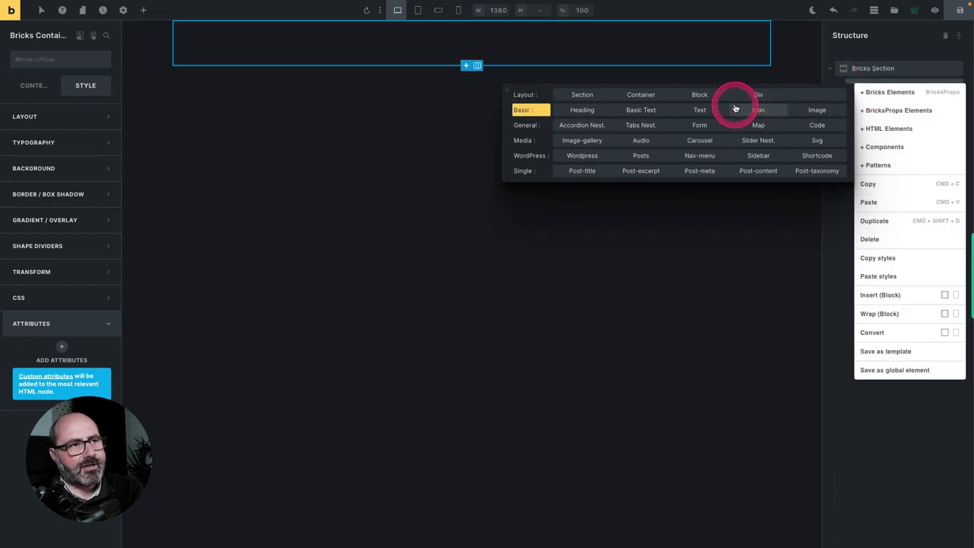
left_click(584, 111)
right_click(876, 88)
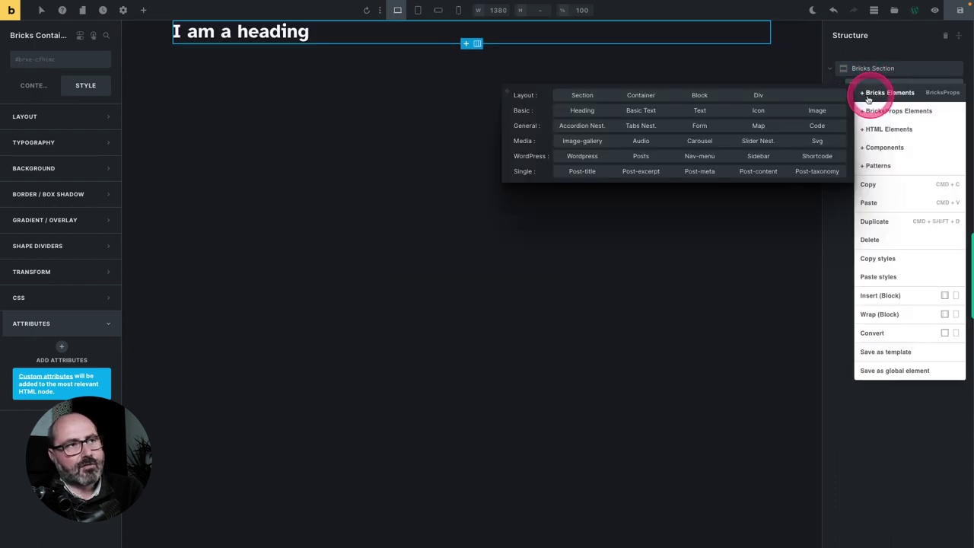
left_click(643, 110)
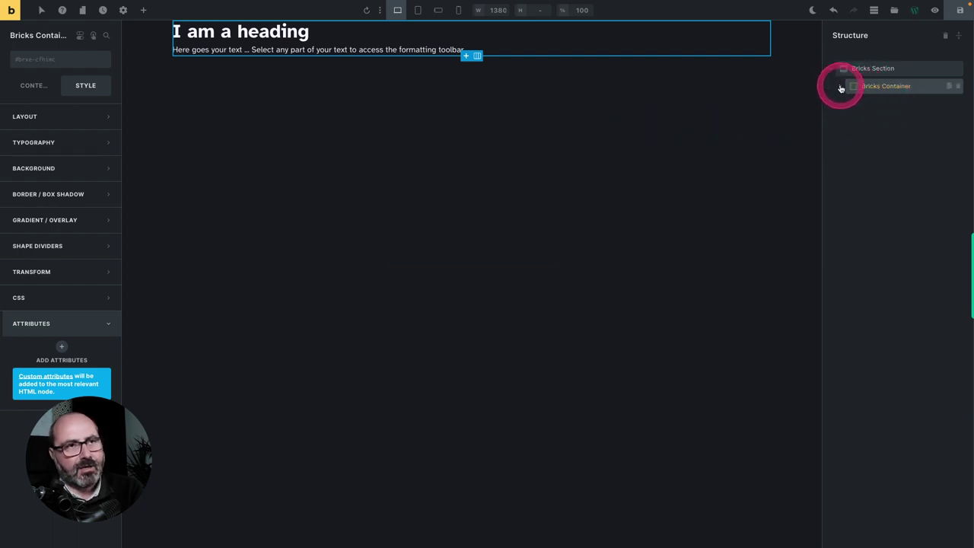
Add a second container to the Section and place a Text element in each container.
left_click(840, 86)
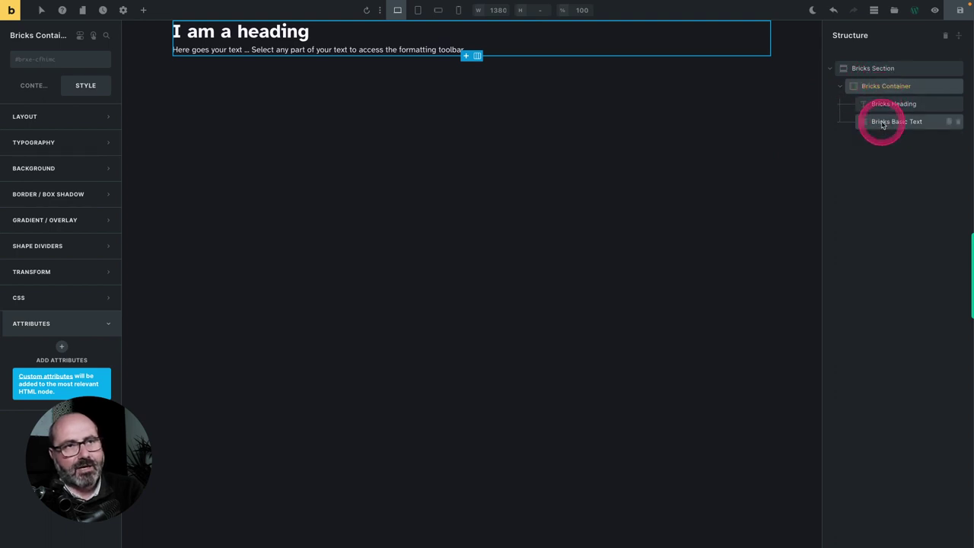
right_click(882, 70)
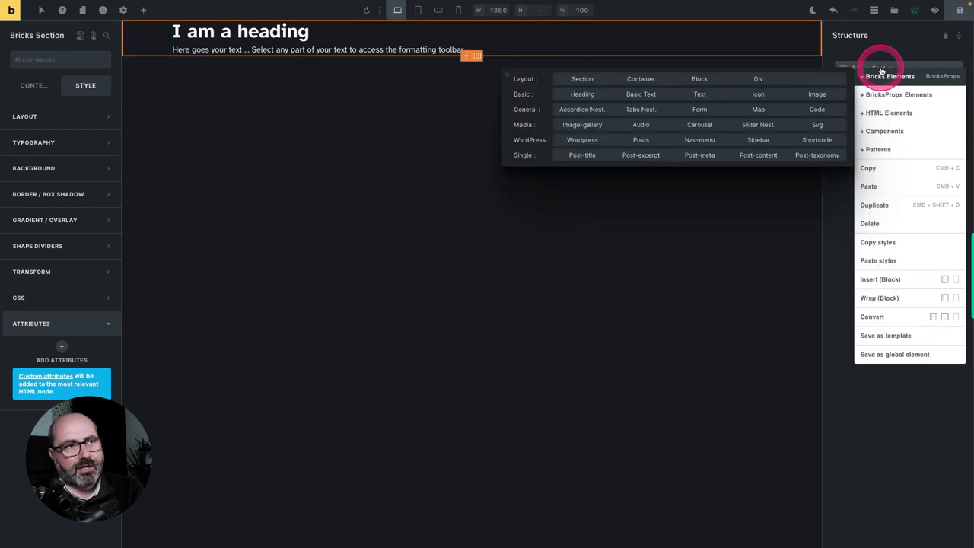
left_click(643, 80)
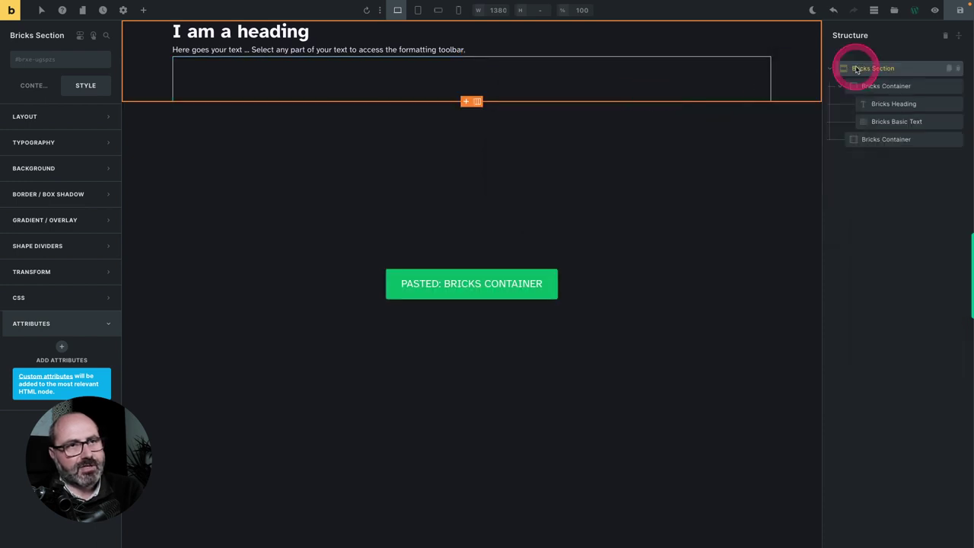
left_click_drag(859, 137, 899, 93)
right_click(898, 91)
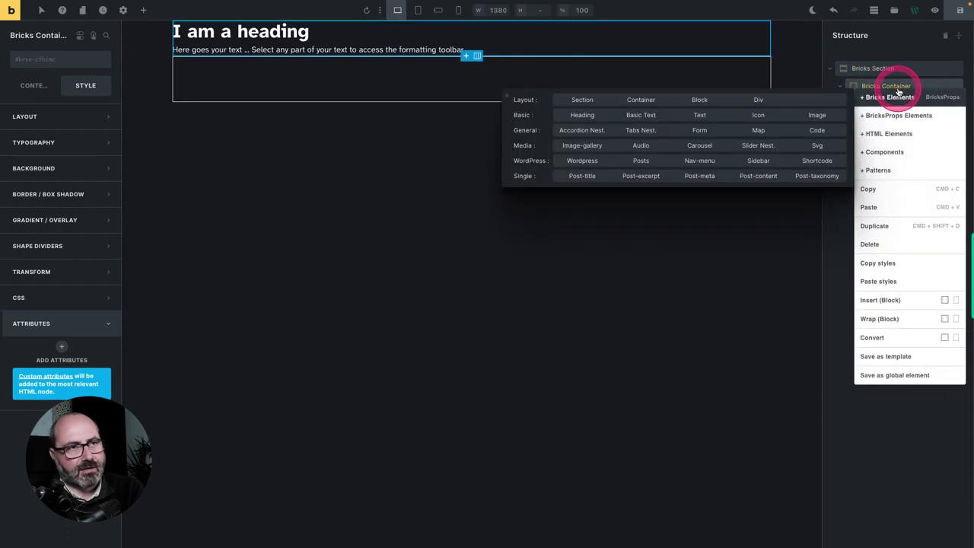
left_click(701, 115)
right_click(875, 159)
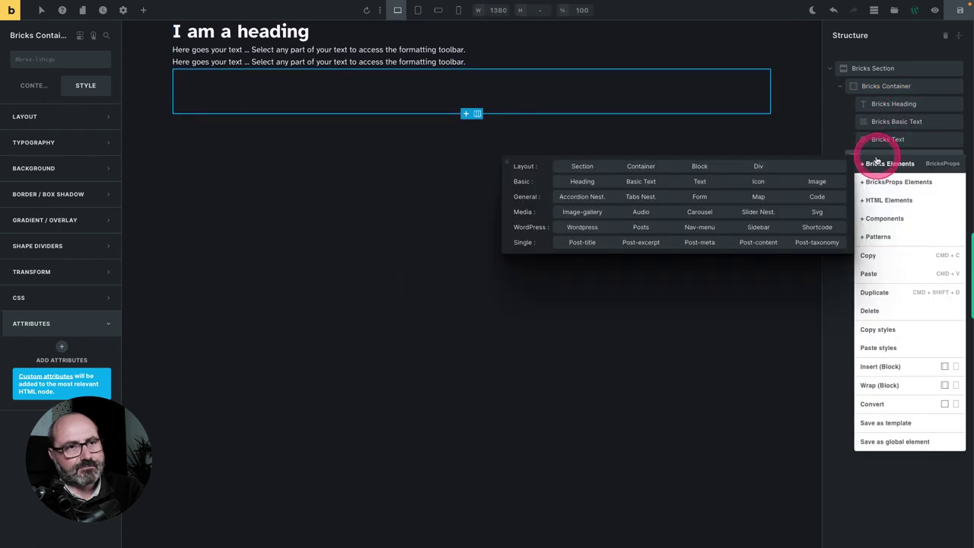
left_click(711, 184)
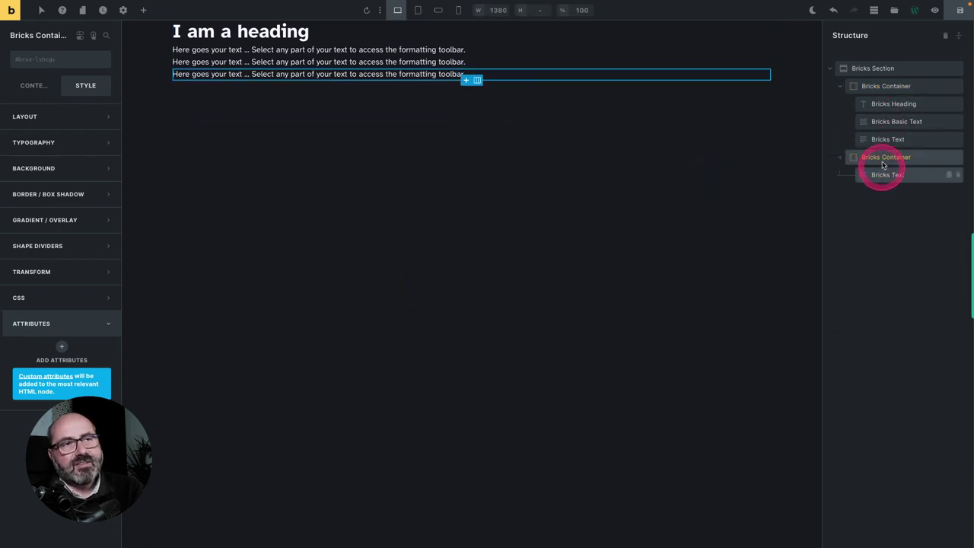
left_click_drag(887, 141, 876, 122)
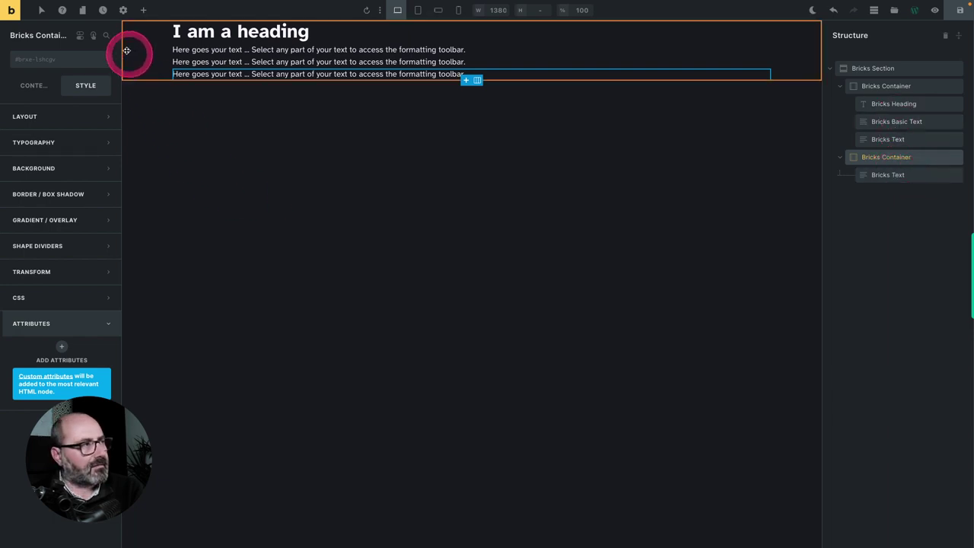
left_click(143, 10)
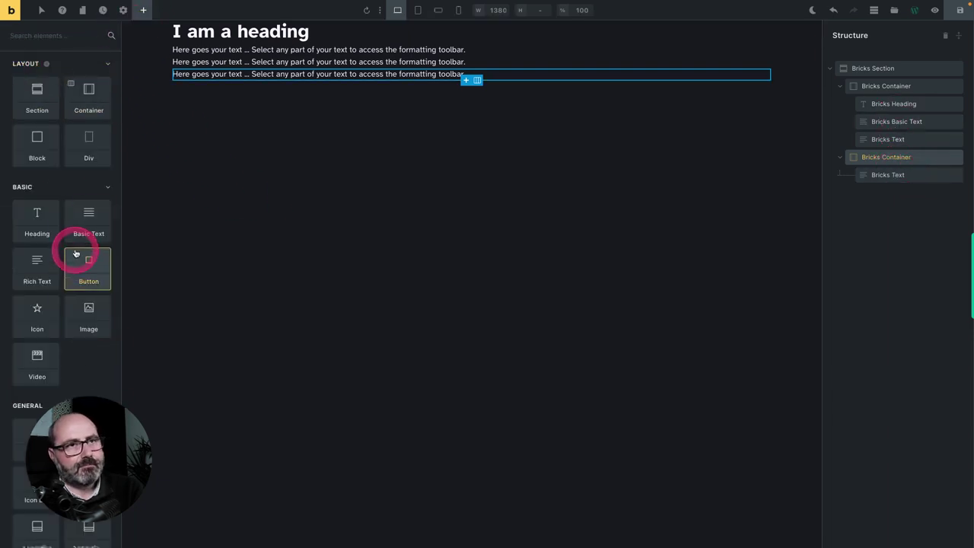
Clear the page and insert a header Section from the HTML Elements list.
left_click(947, 38)
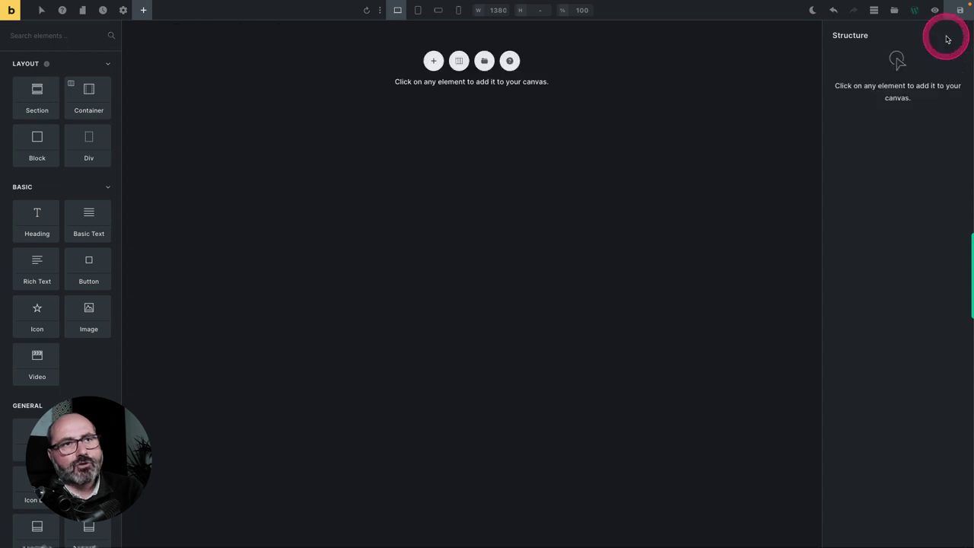
right_click(854, 113)
mouse_move(867, 156)
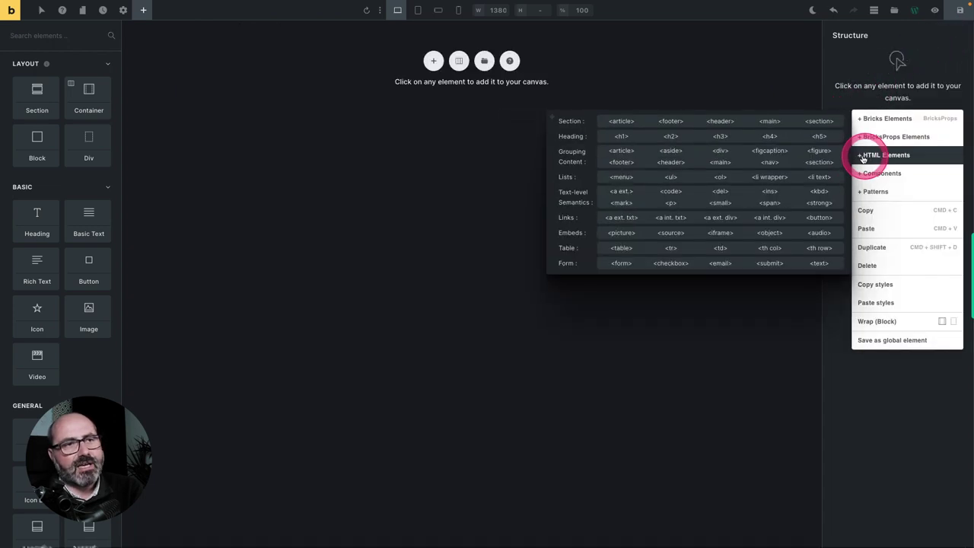
left_click(750, 169)
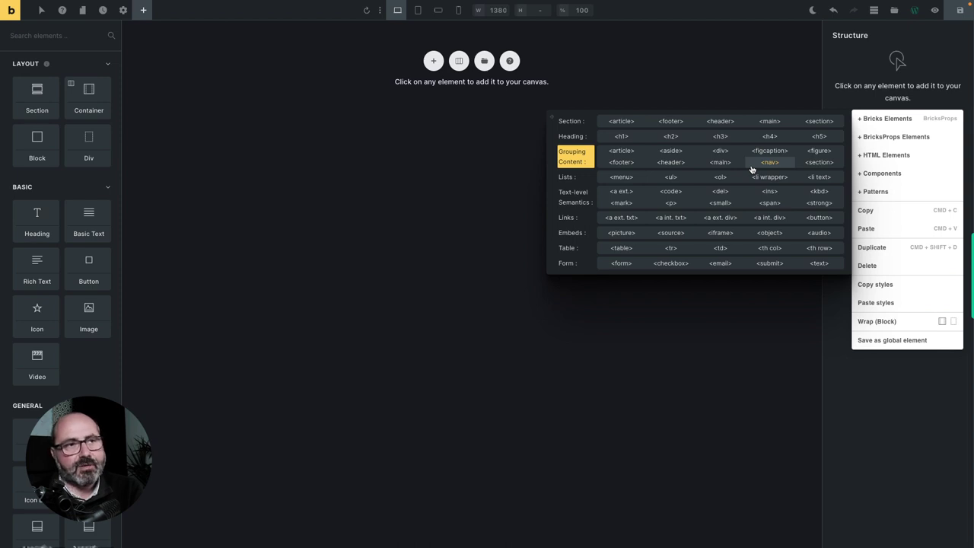
left_click_drag(626, 145, 723, 124)
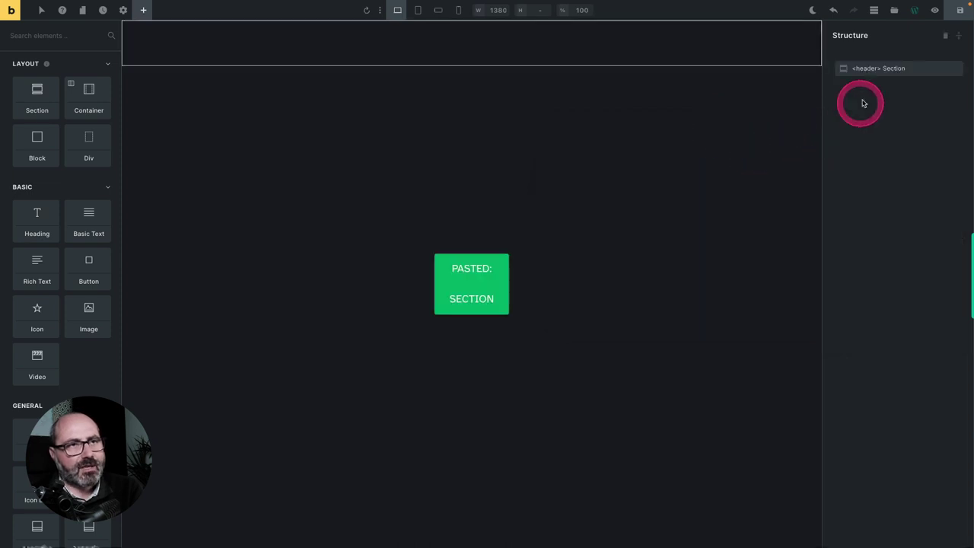
left_click_drag(872, 92, 882, 76)
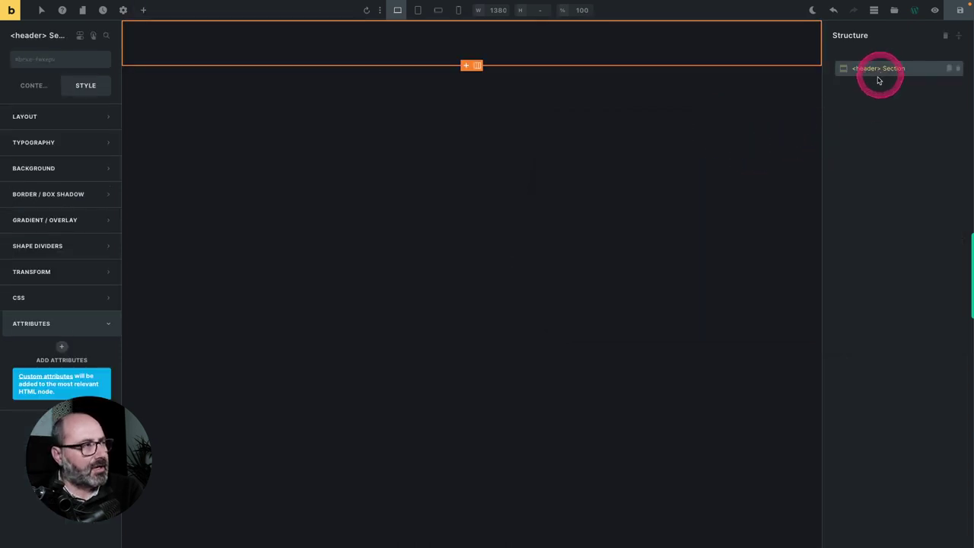
left_click(33, 91)
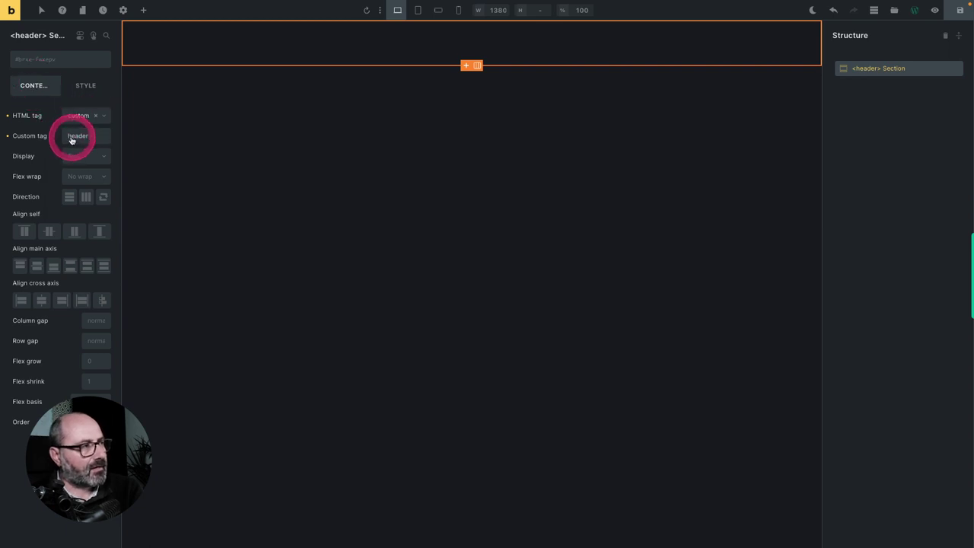
Add a Container inside the header Section.
right_click(872, 71)
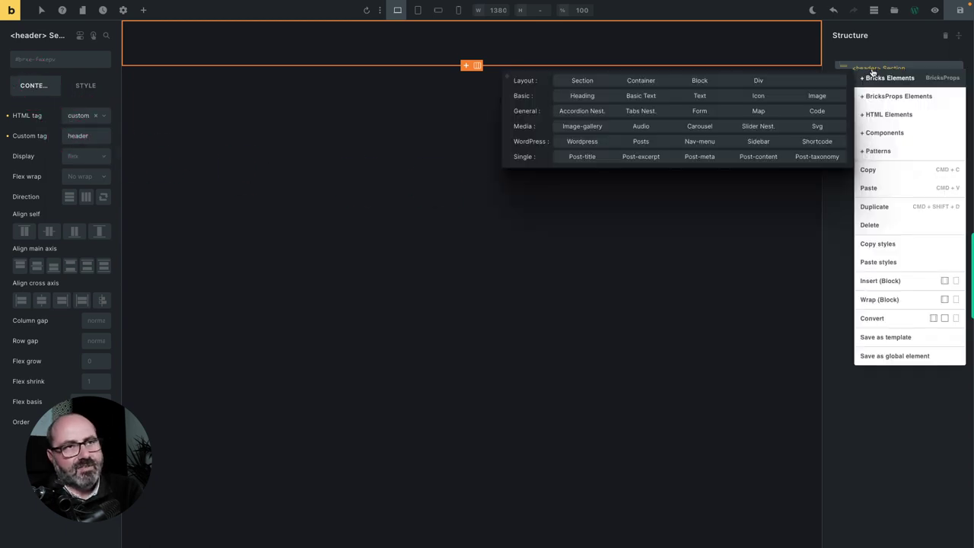
left_click(644, 83)
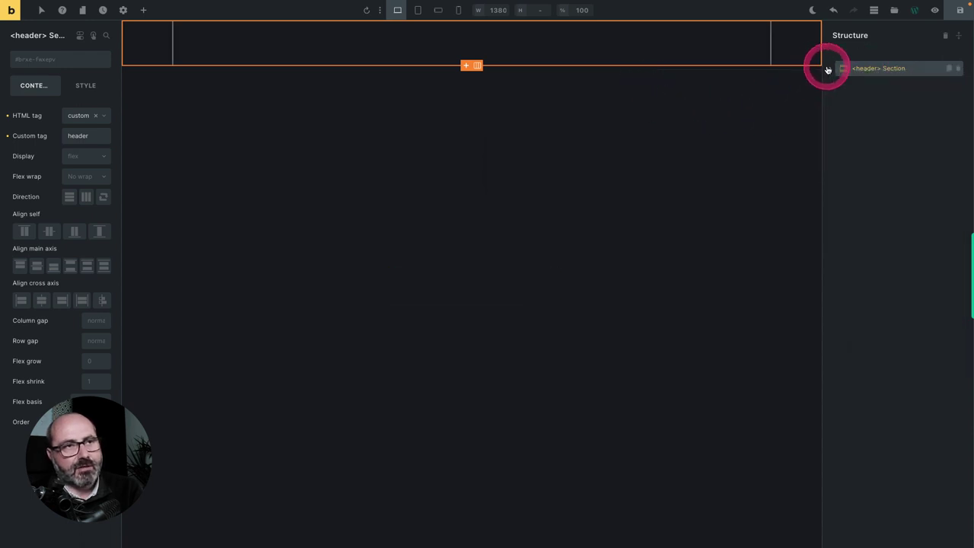
left_click(829, 69)
Insert an <h1> heading into the container and check its tag setting.
right_click(877, 86)
left_click(878, 128)
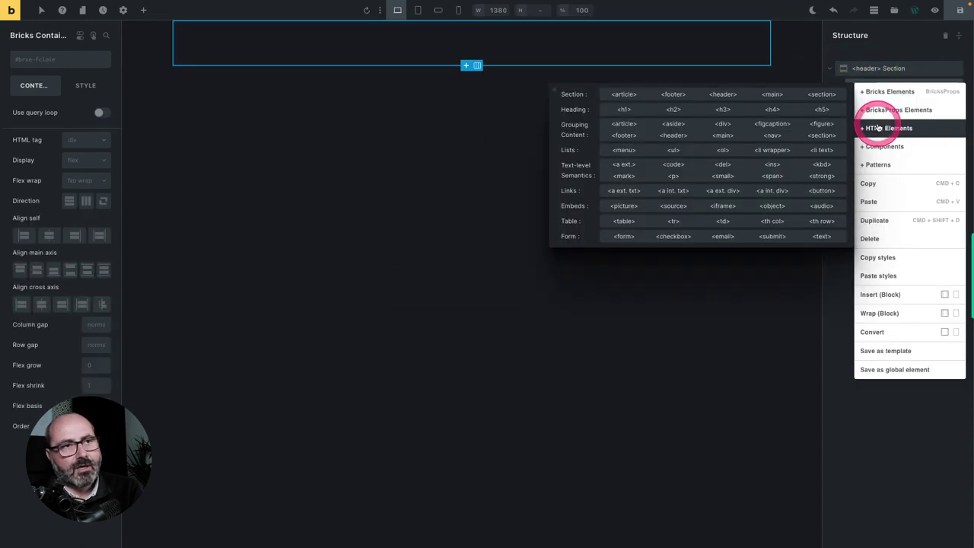
left_click(631, 111)
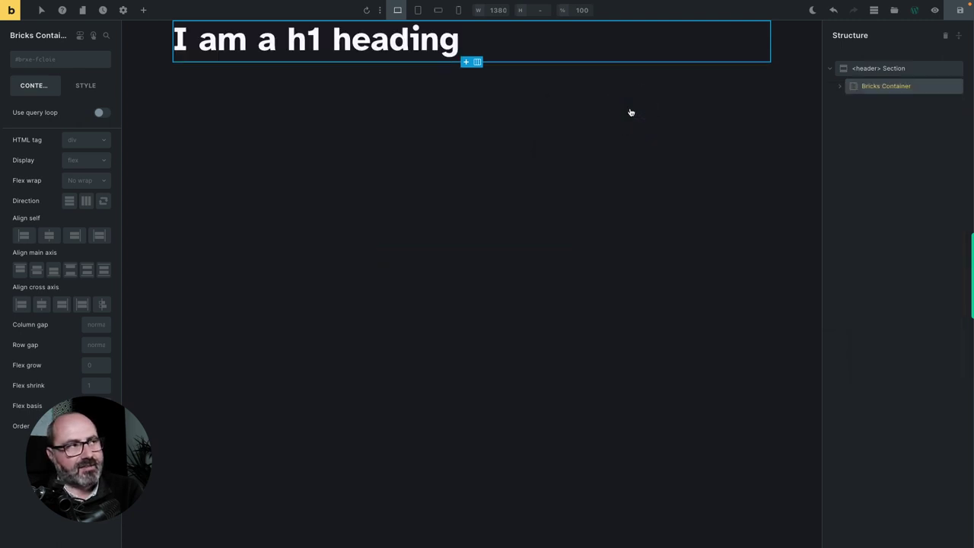
left_click(832, 116)
left_click(840, 88)
left_click(863, 104)
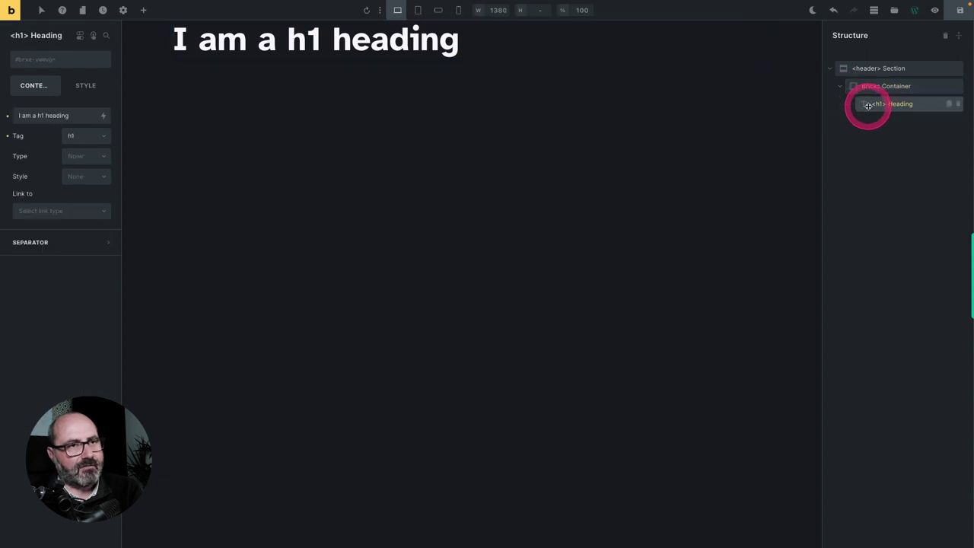
left_click(294, 168)
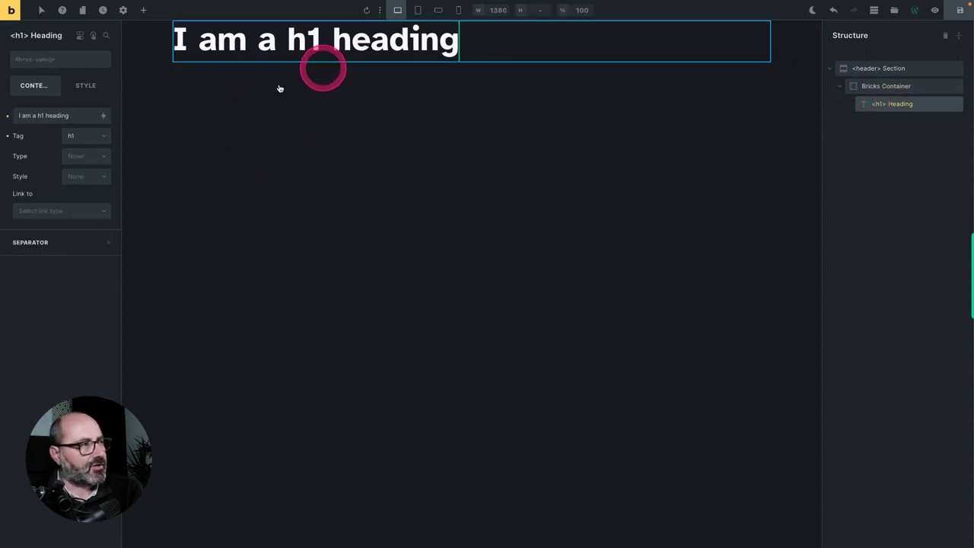
left_click(76, 137)
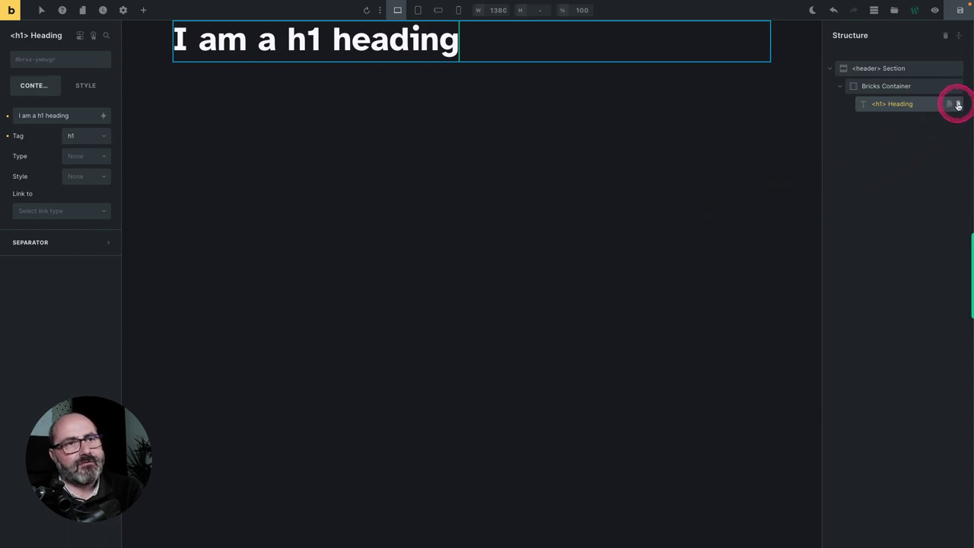
Delete the test h1 heading and bring up the container's HTML Elements list again.
left_click(957, 105)
right_click(896, 87)
left_click(888, 135)
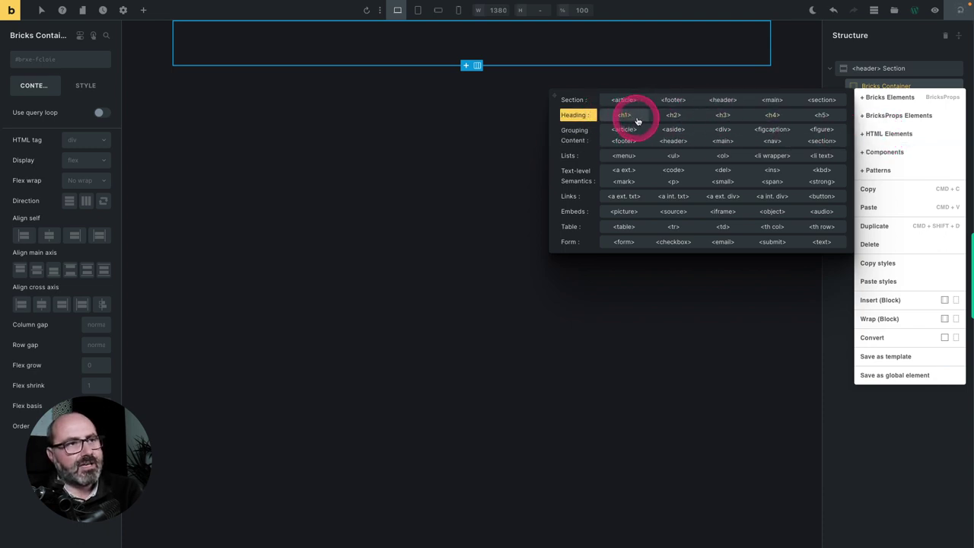
left_click(750, 118)
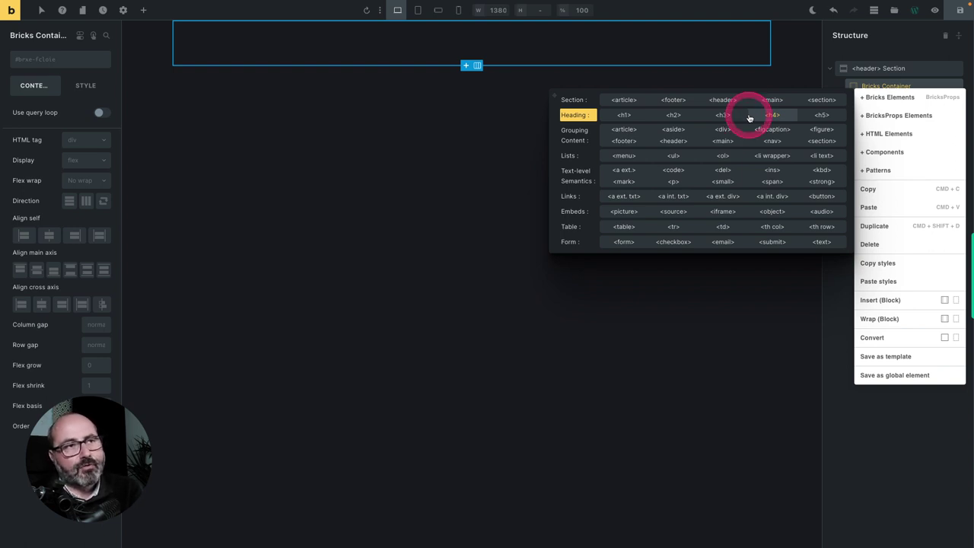
left_click(757, 116)
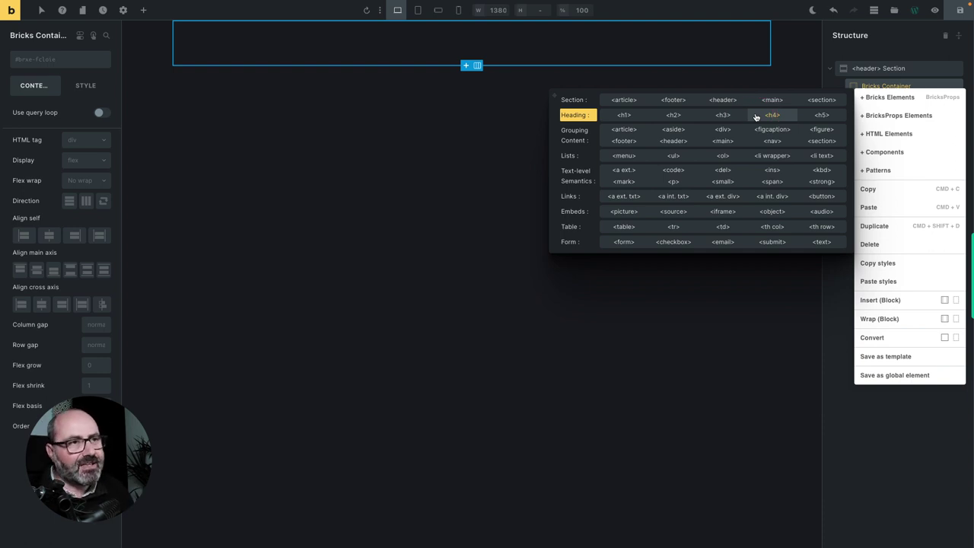
Expand the full HTML tag list and insert an <h1group> with heading and o-subh1 subheading.
left_click(755, 116)
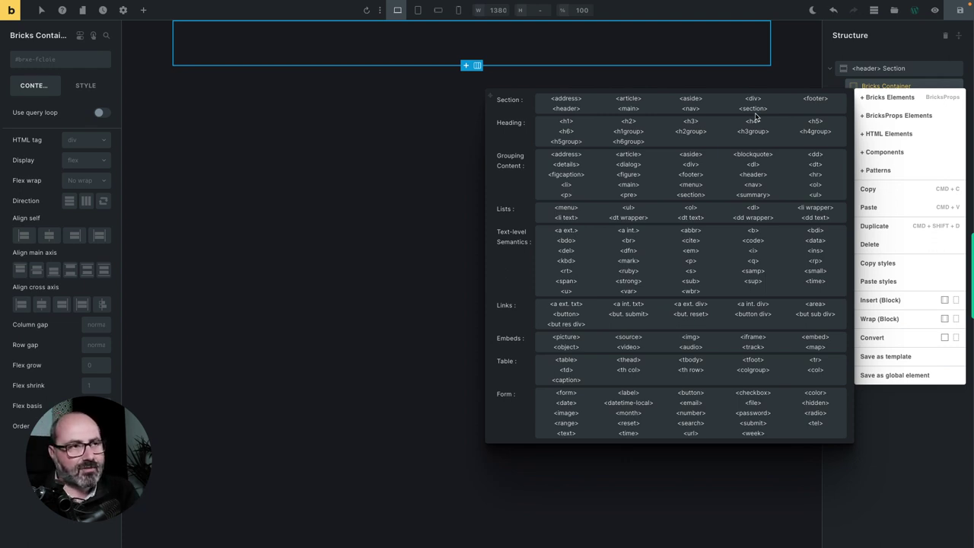
left_click(634, 136)
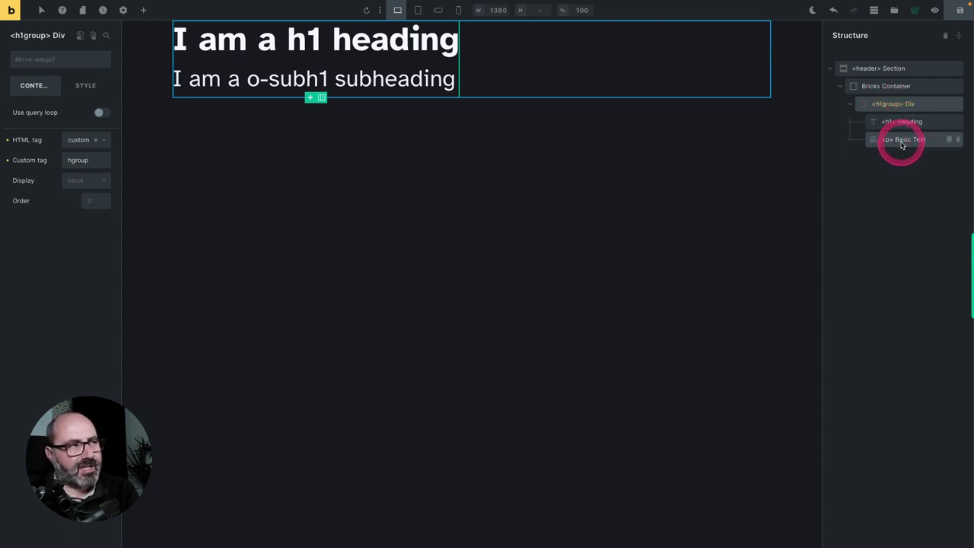
Select the subheading paragraph in Structure and apply the o-subh1 class to it.
left_click(906, 141)
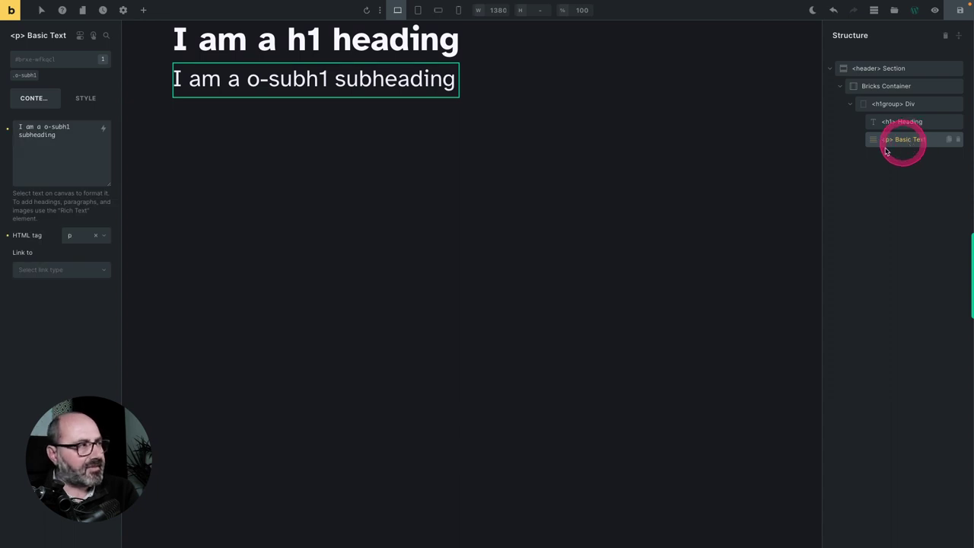
left_click(32, 83)
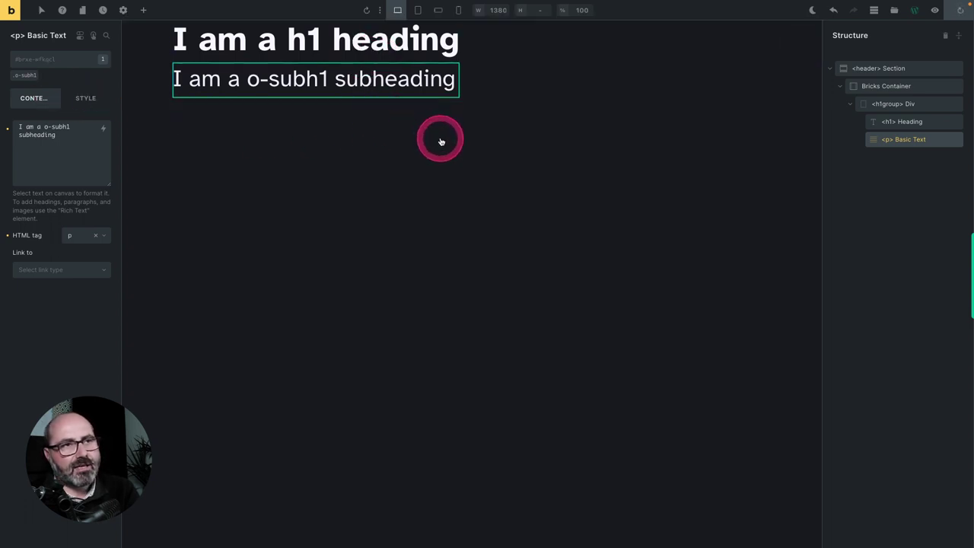
left_click(487, 155)
Insert a <p> paragraph from HTML Elements into the container and select it.
left_click(879, 86)
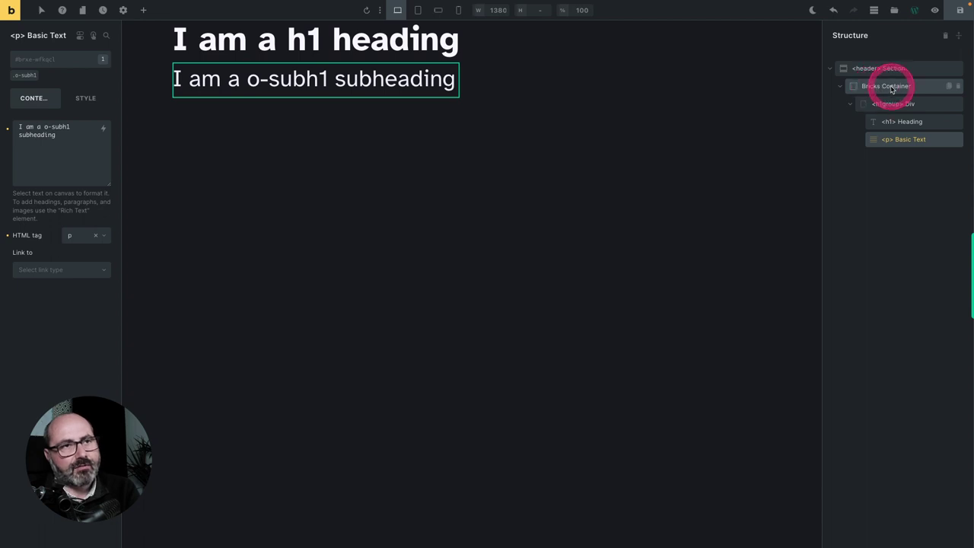
right_click(879, 88)
mouse_move(888, 131)
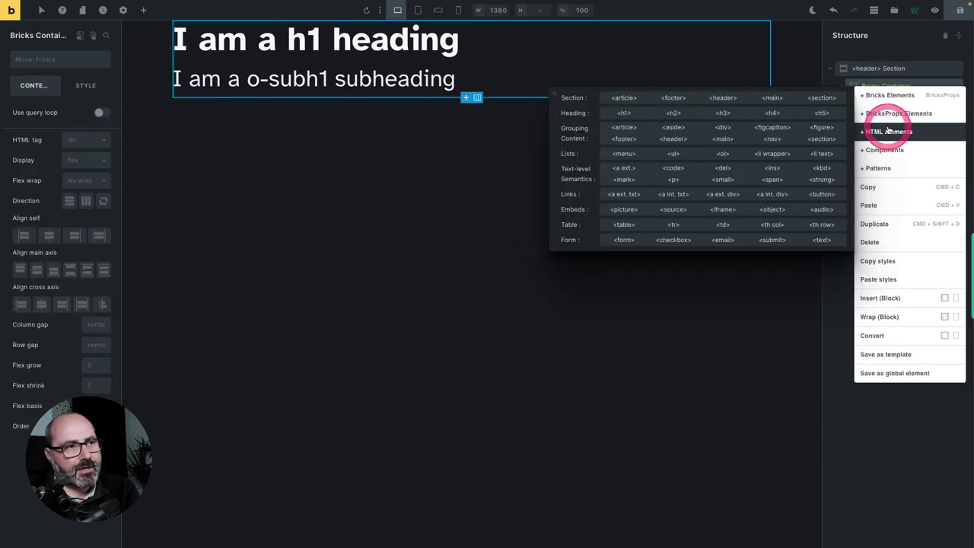
left_click(674, 181)
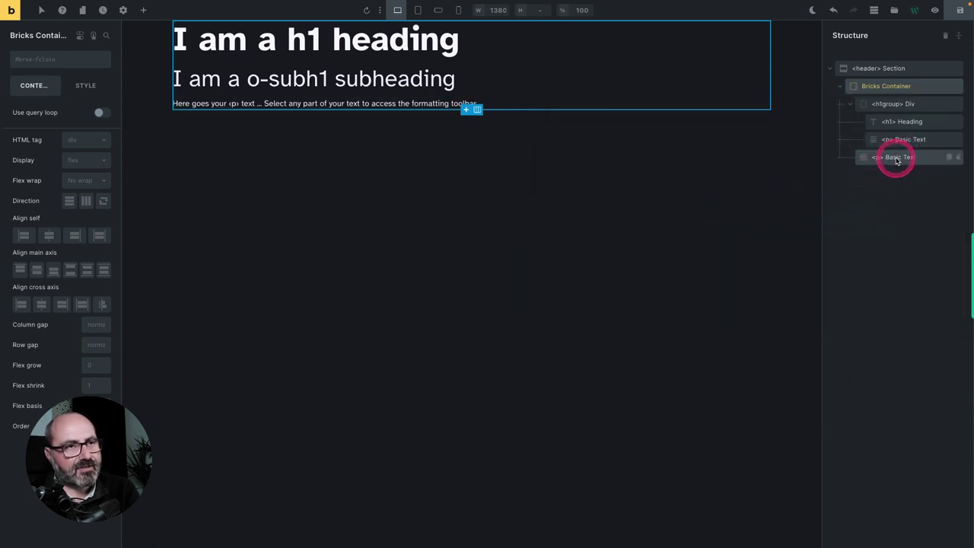
left_click(867, 158)
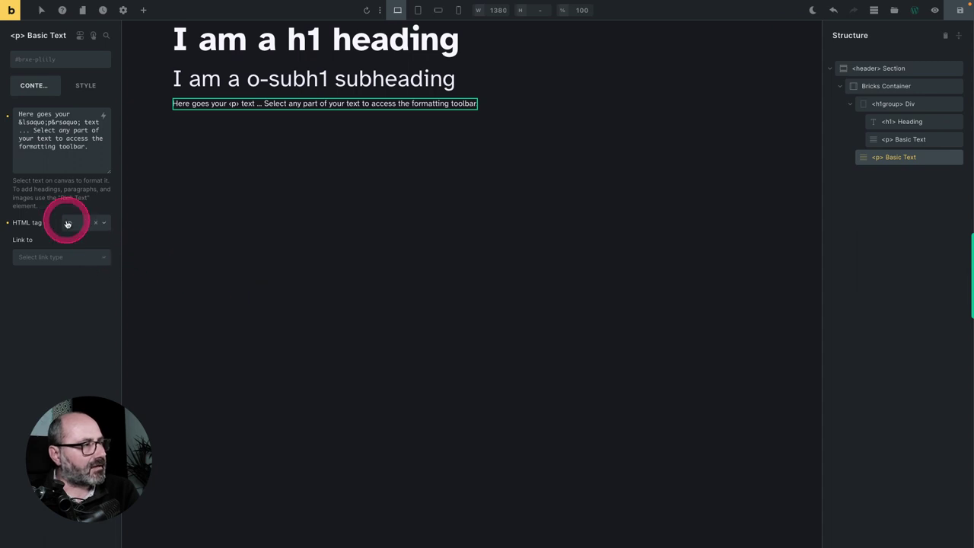
right_click(891, 86)
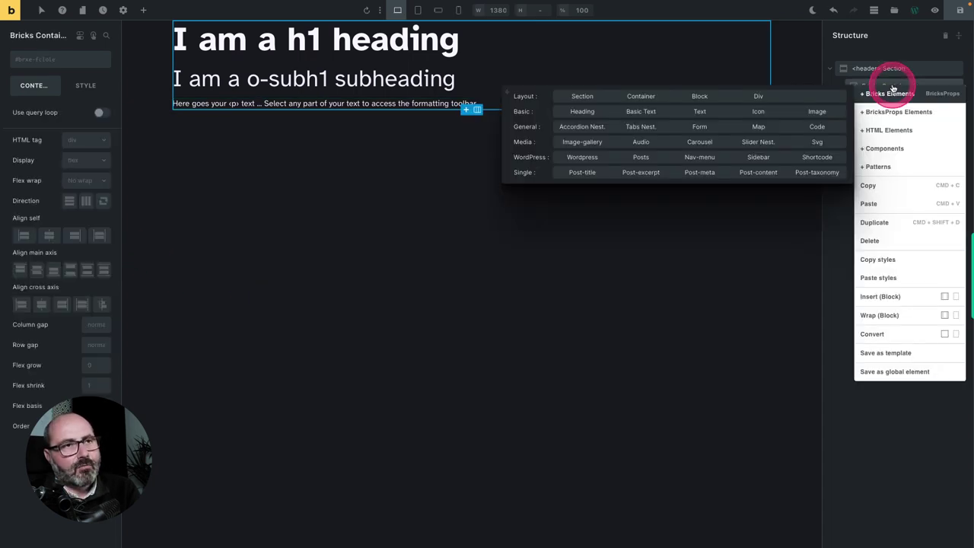
mouse_move(889, 132)
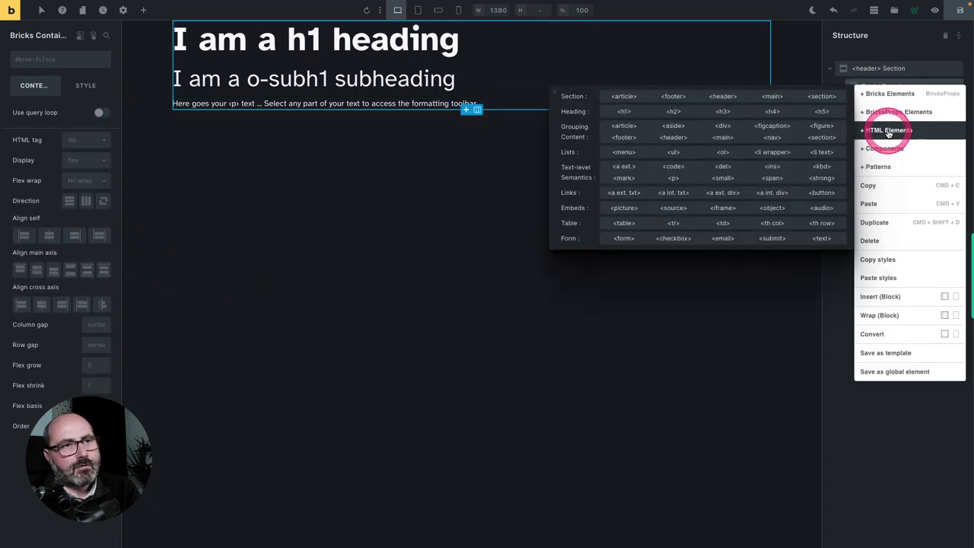
left_click(642, 137)
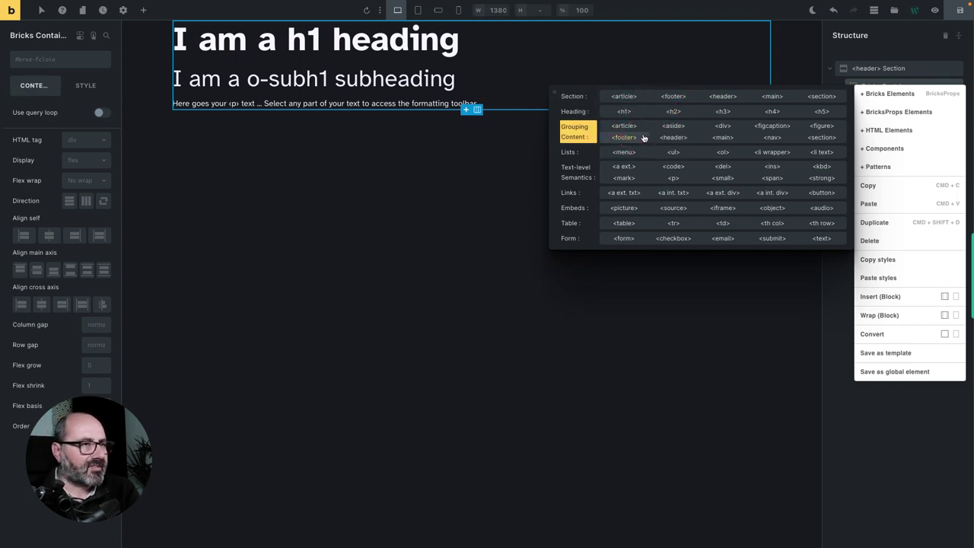
left_click(644, 138)
left_click(631, 125)
left_click(729, 129)
left_click(649, 135)
left_click(670, 125)
left_click(671, 140)
left_click(715, 138)
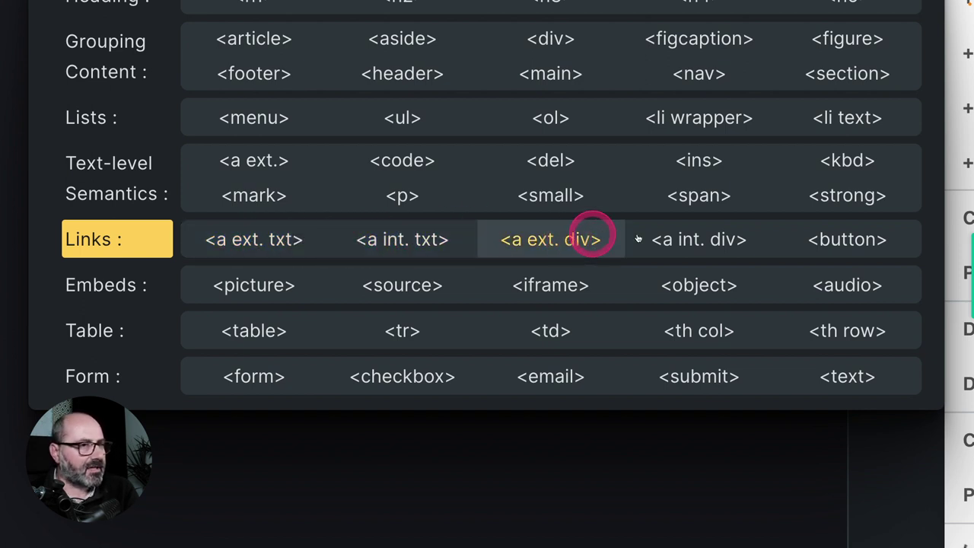
left_click(585, 241)
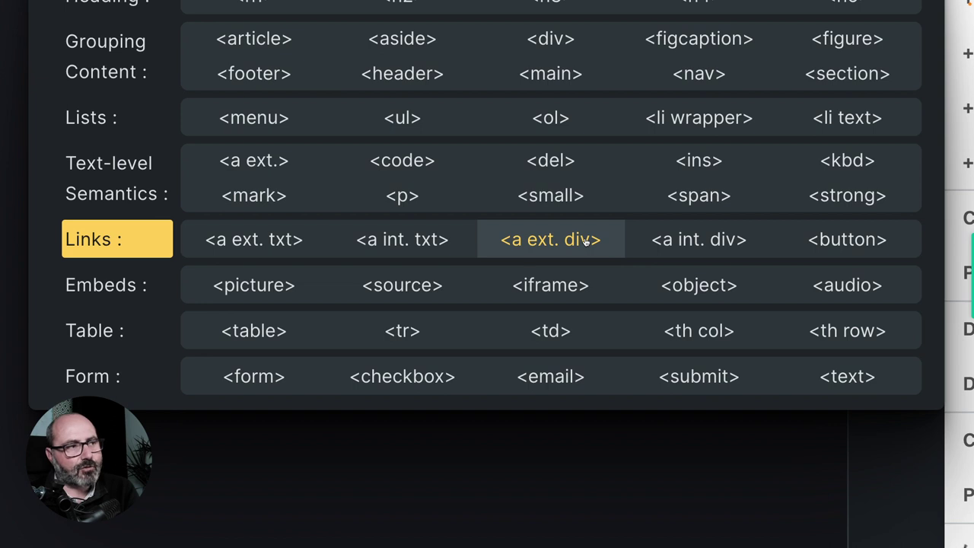
scroll(585, 241, "down", 1)
left_click(548, 231)
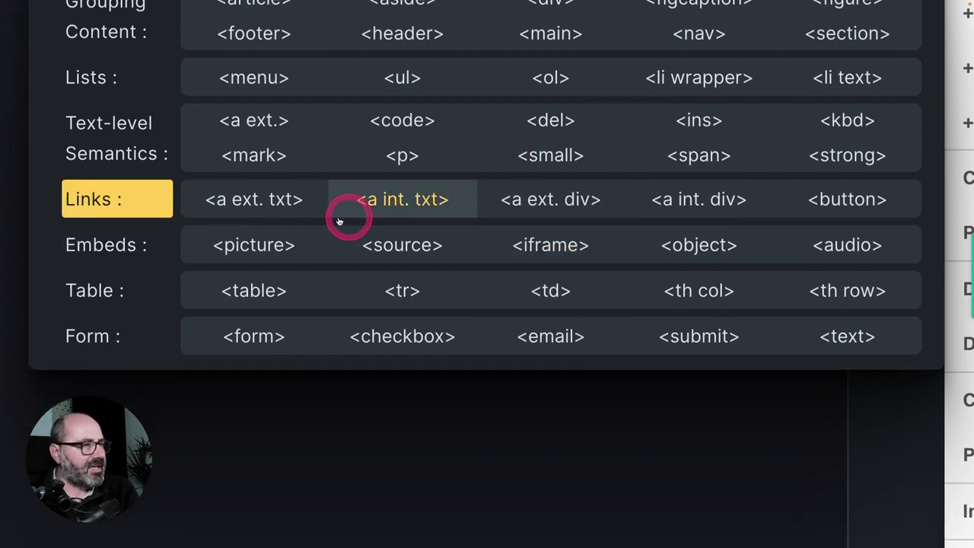
left_click(265, 240)
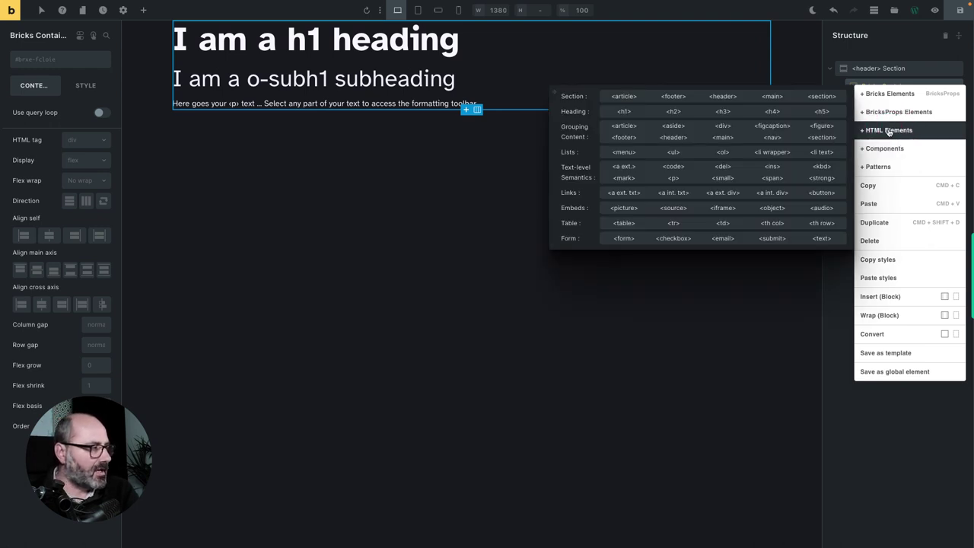
Close the add-element menu, review the container's rows in Structure, and collapse the h1group Div.
left_click(837, 141)
left_click(900, 104)
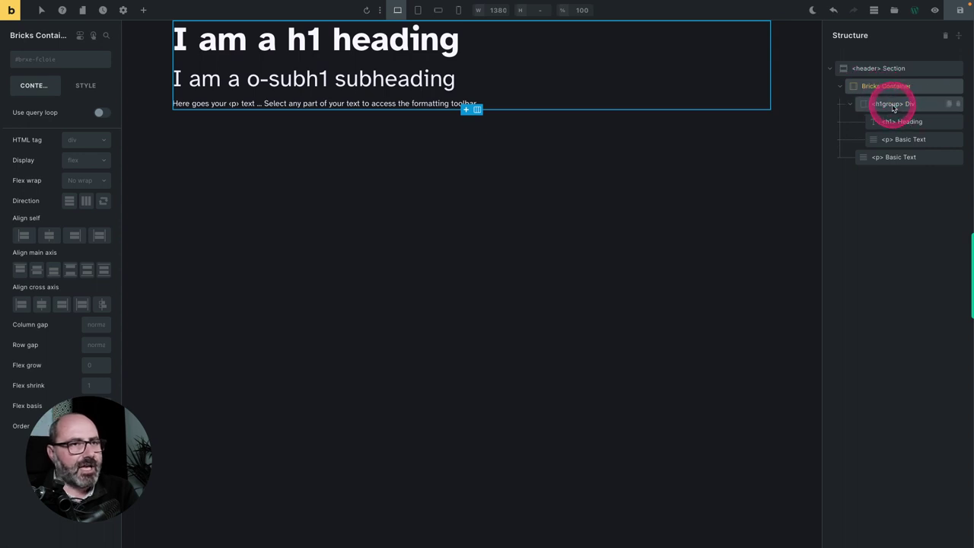
left_click(878, 105)
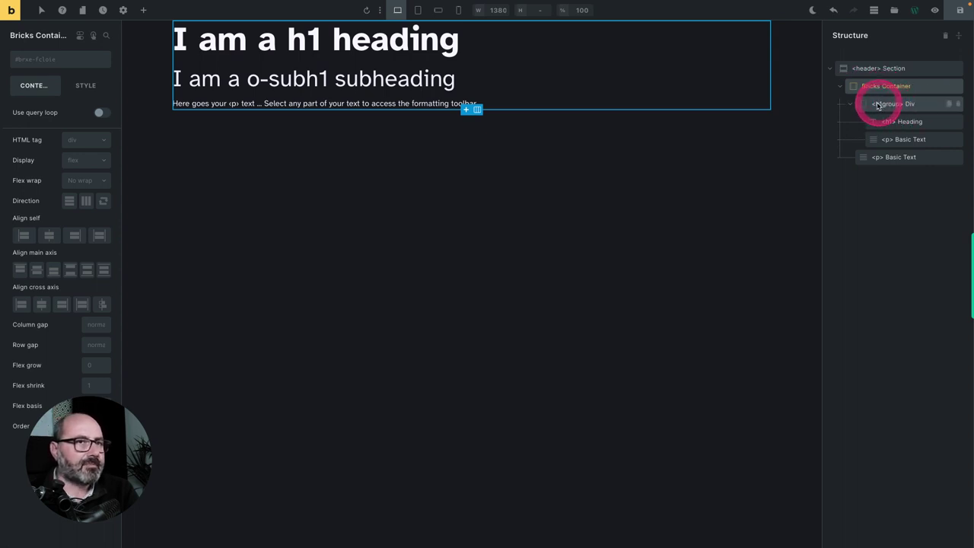
left_click(900, 124)
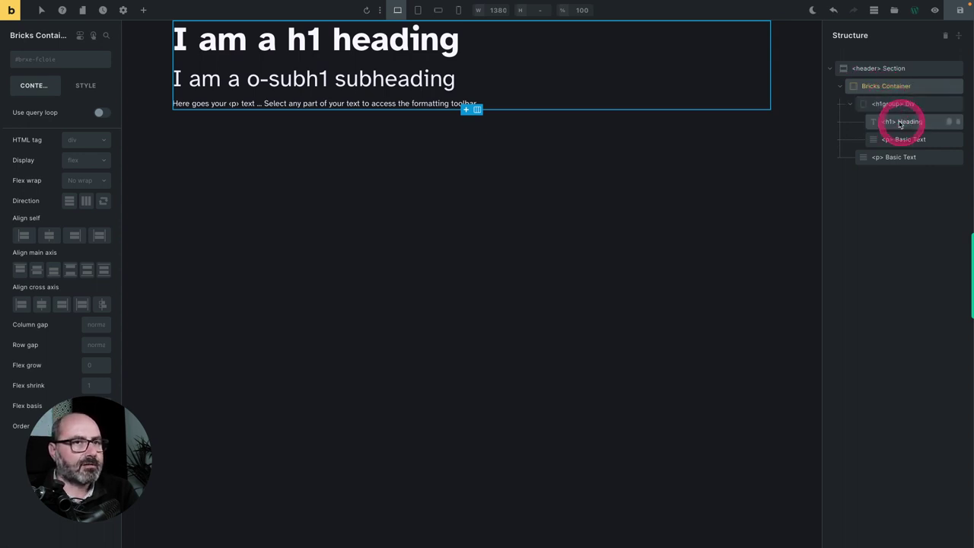
left_click(891, 145)
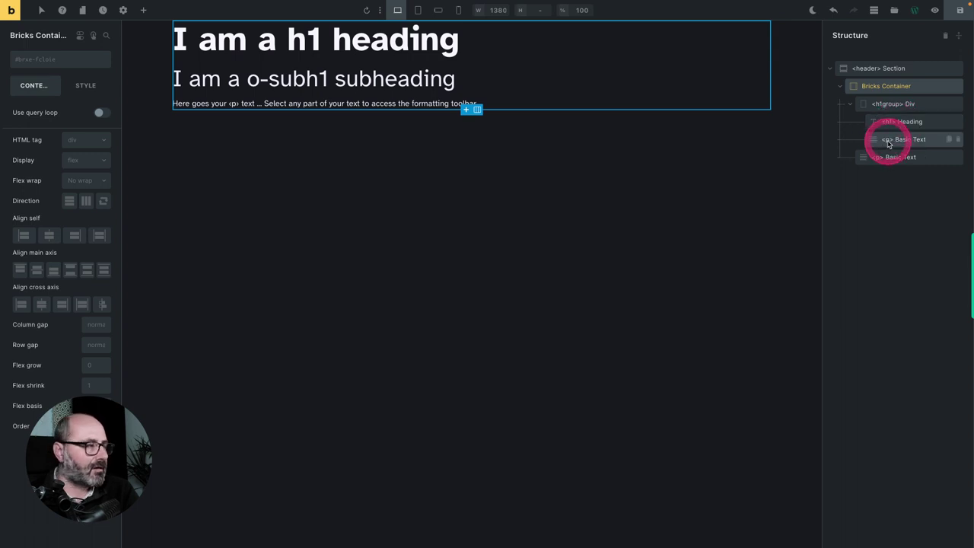
left_click(892, 120)
left_click(894, 158)
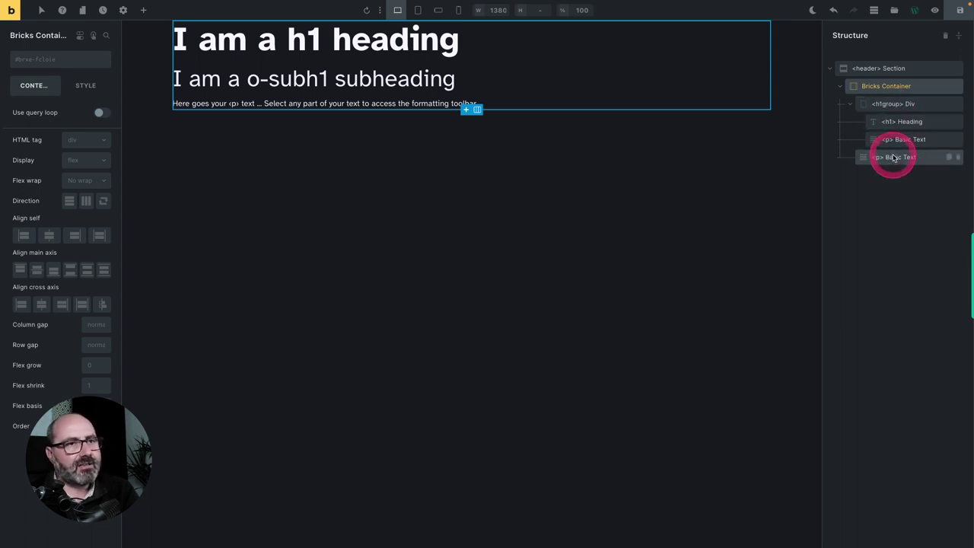
left_click(850, 105)
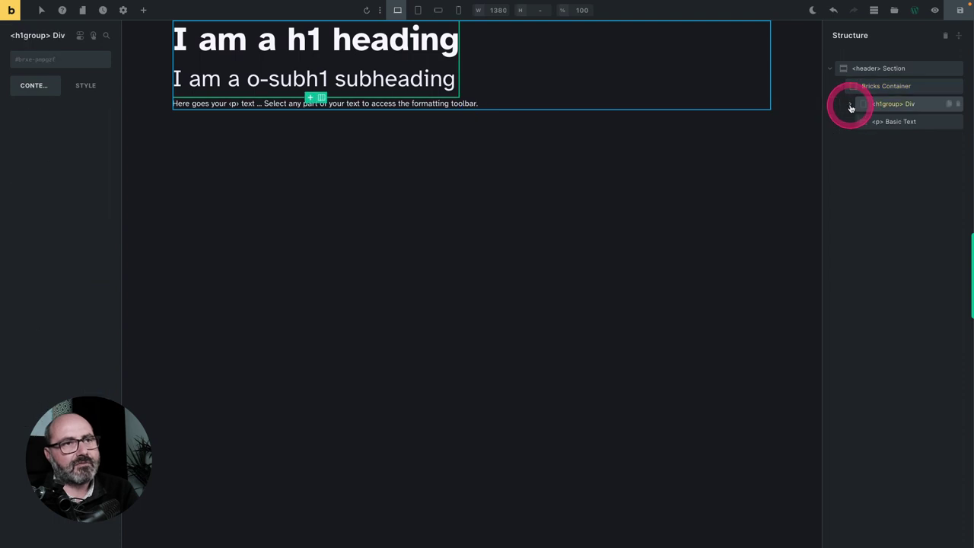
Add a <code> text element below the paragraph in the Bricks Container and save the page.
left_click(886, 88)
right_click(886, 89)
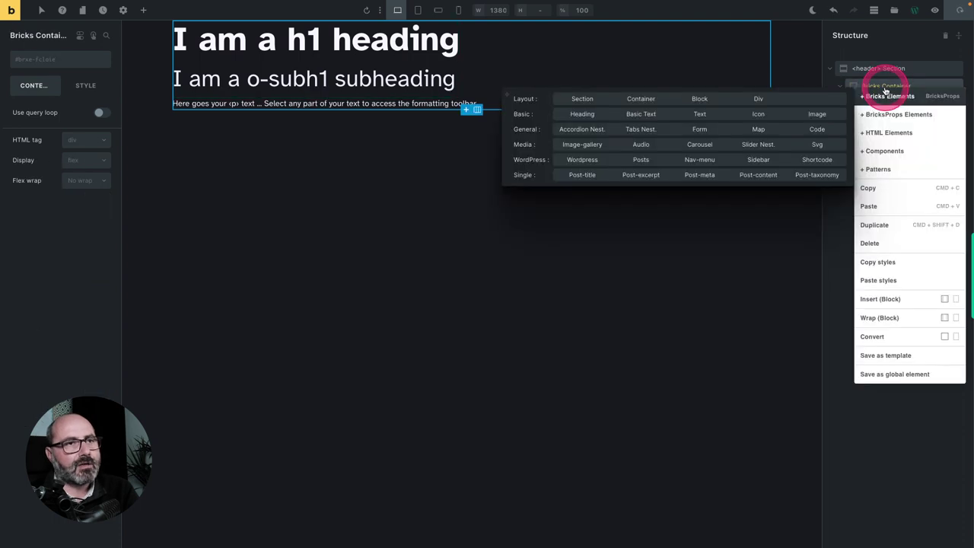
left_click(888, 133)
left_click(674, 169)
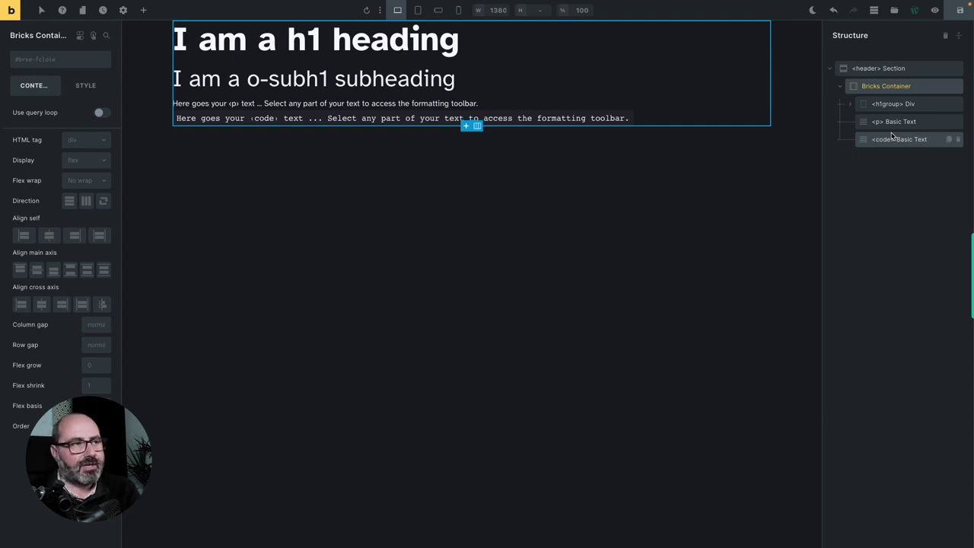
key("ctrl+s")
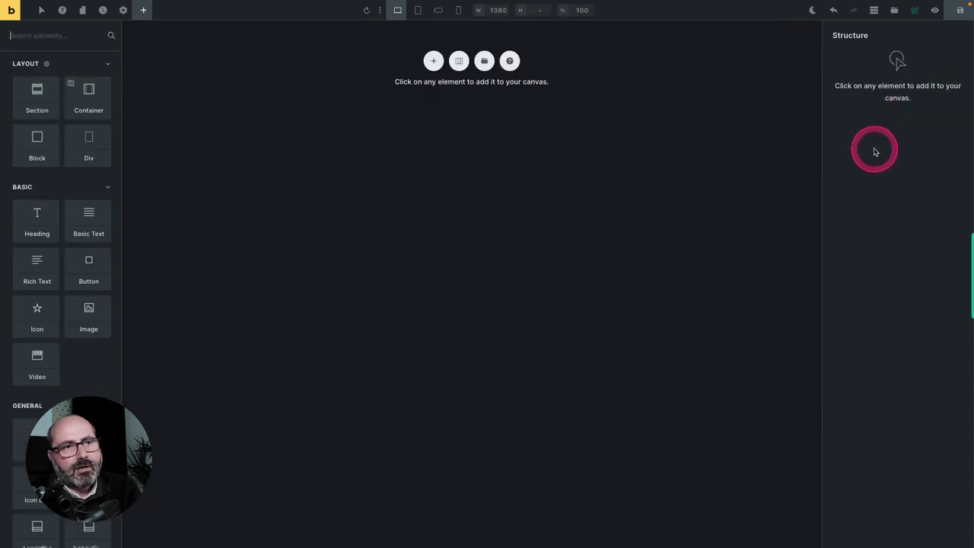
Insert an empty <section> element from HTML Elements onto the blank page.
right_click(876, 151)
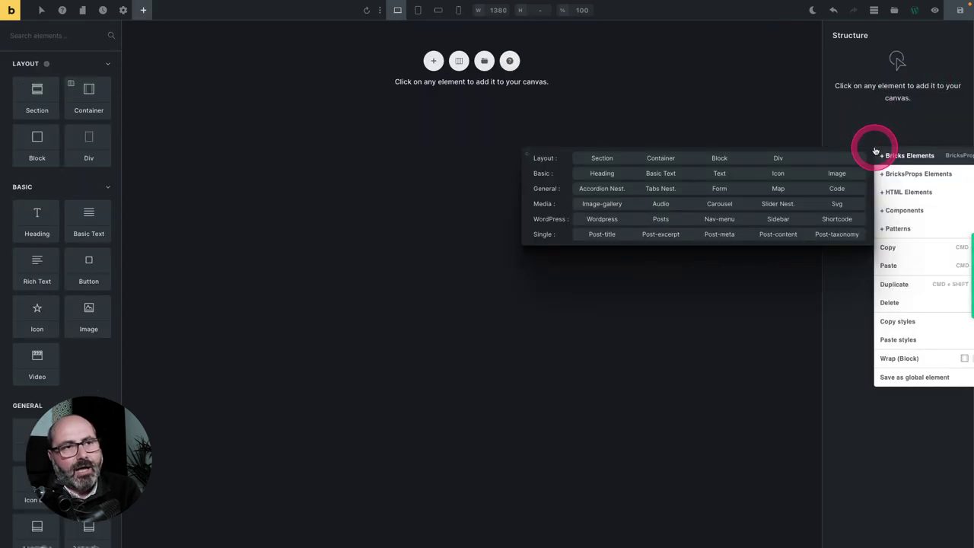
left_click(897, 211)
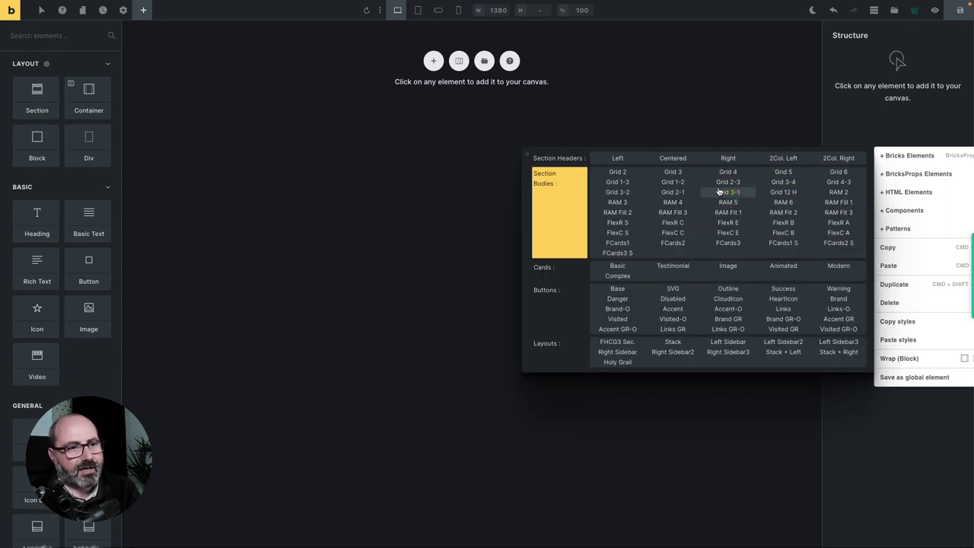
left_click(729, 192)
left_click(851, 142)
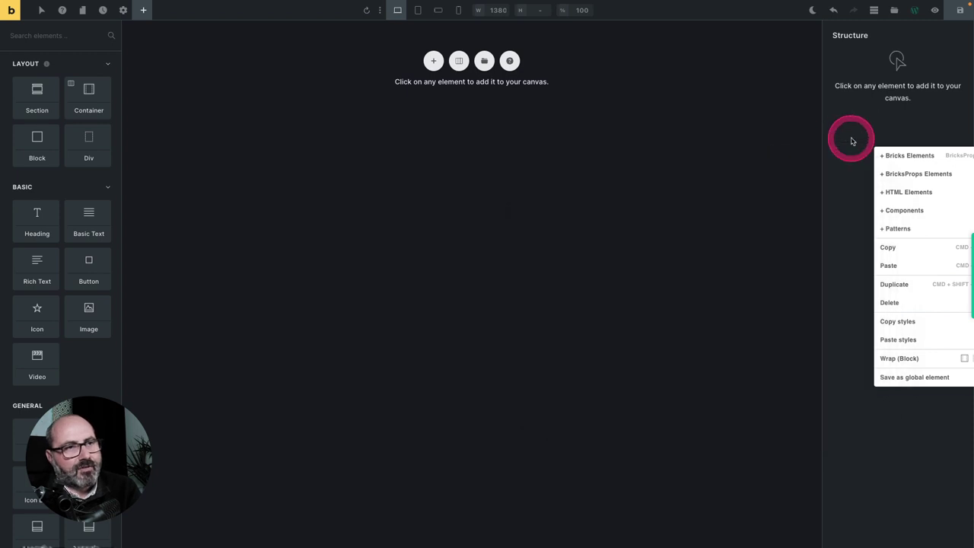
right_click(863, 151)
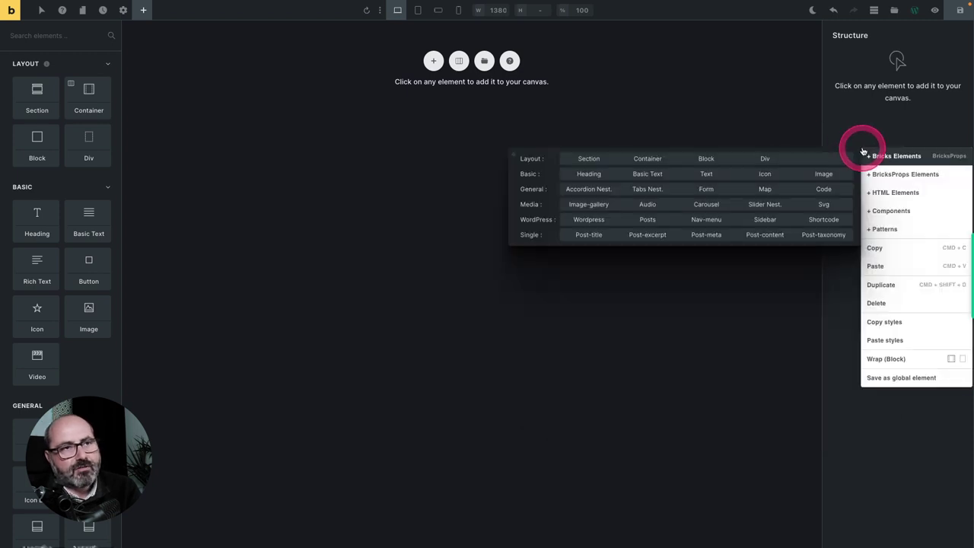
mouse_move(885, 192)
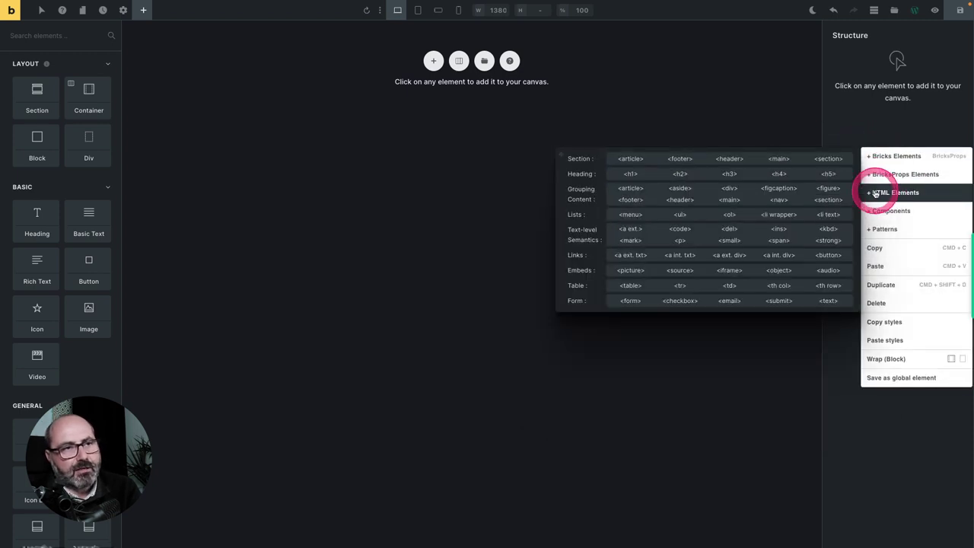
left_click(840, 161)
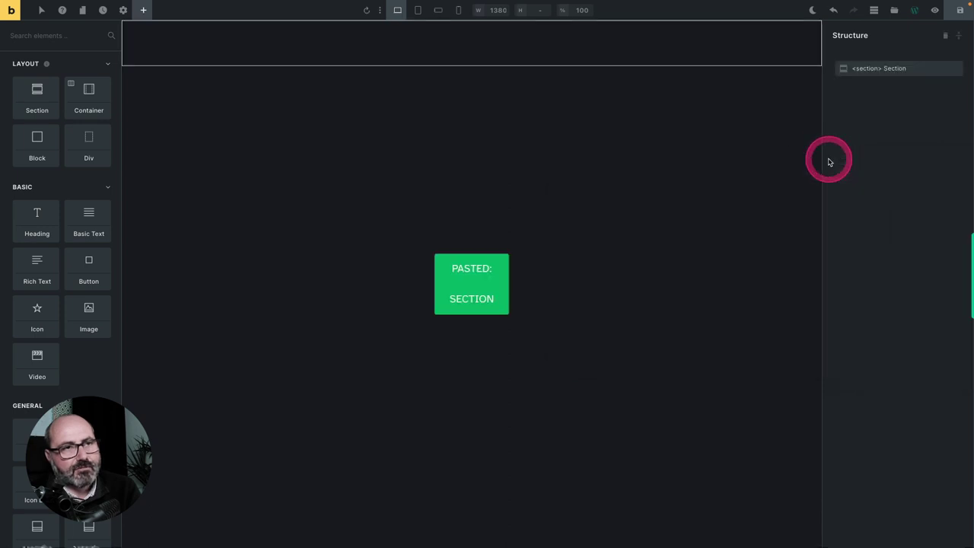
Insert the Section Headers 'Left' component into the section.
right_click(883, 73)
mouse_move(894, 99)
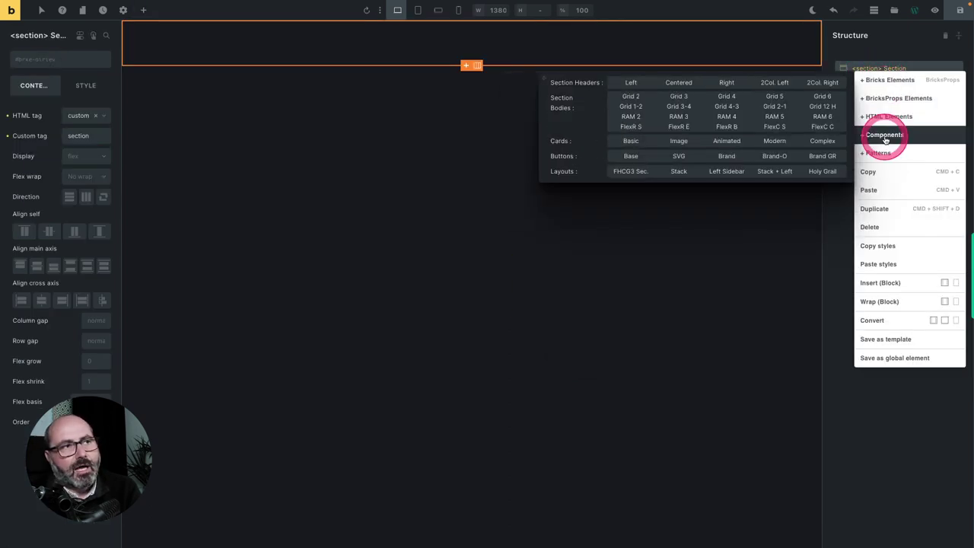
left_click(606, 85)
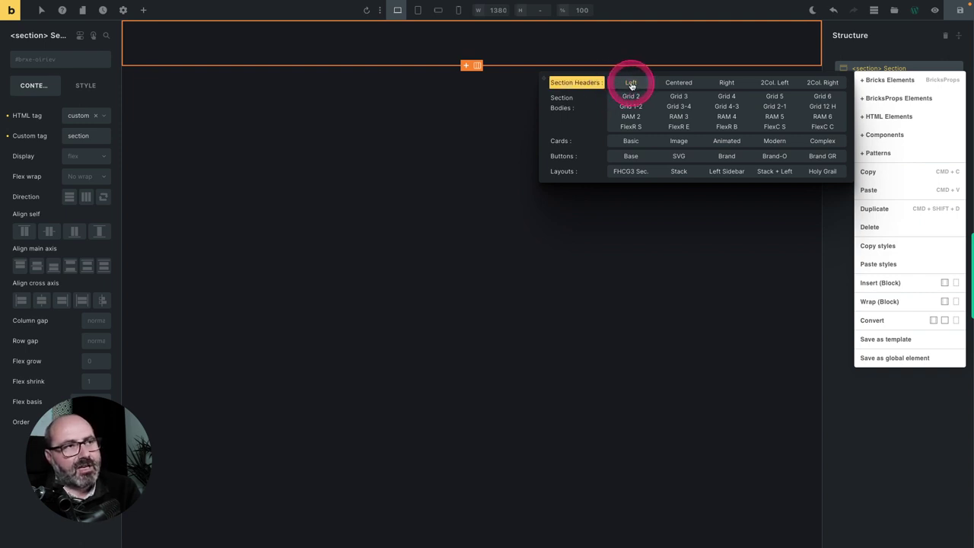
left_click(631, 86)
Expand the header in Structure to show its h2, subheading and lorem-ipsum paragraph.
left_click(829, 70)
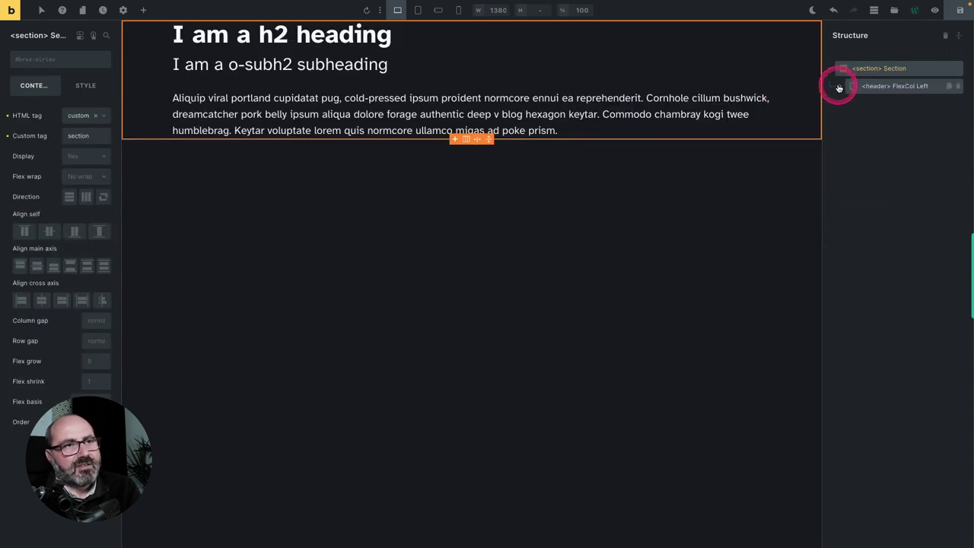
left_click(839, 89)
left_click_drag(839, 89, 451, 115)
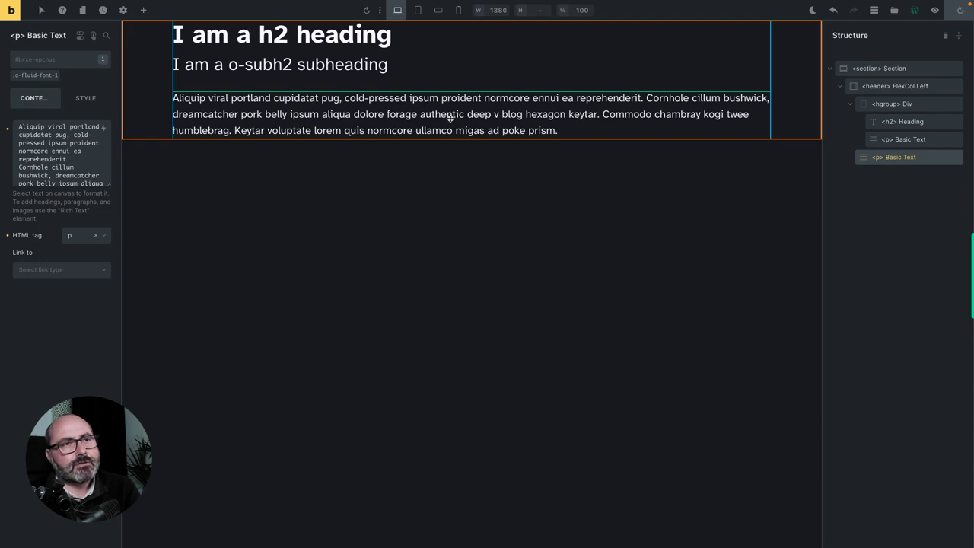
left_click_drag(450, 116, 889, 68)
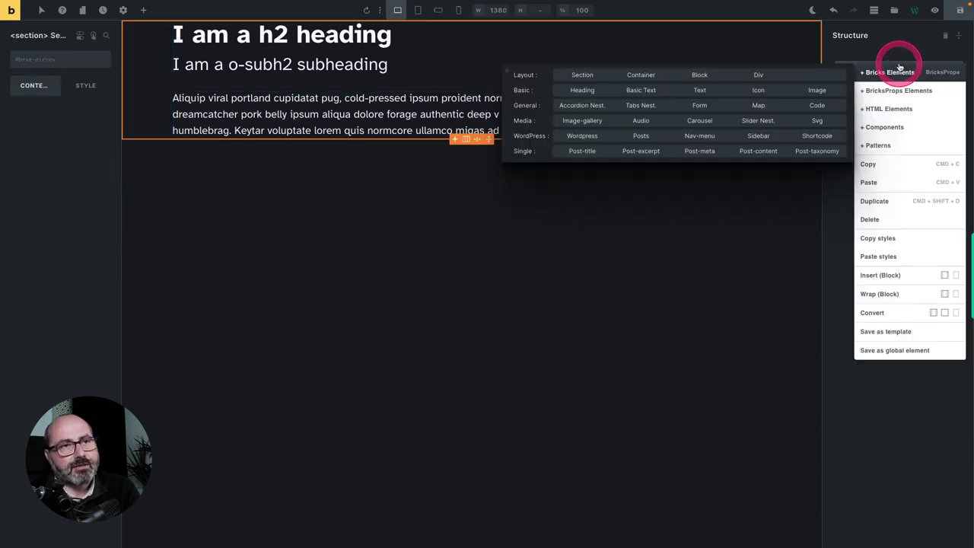
Add a Section Bodies 'Grid 3' responsive grid below the header.
mouse_move(888, 126)
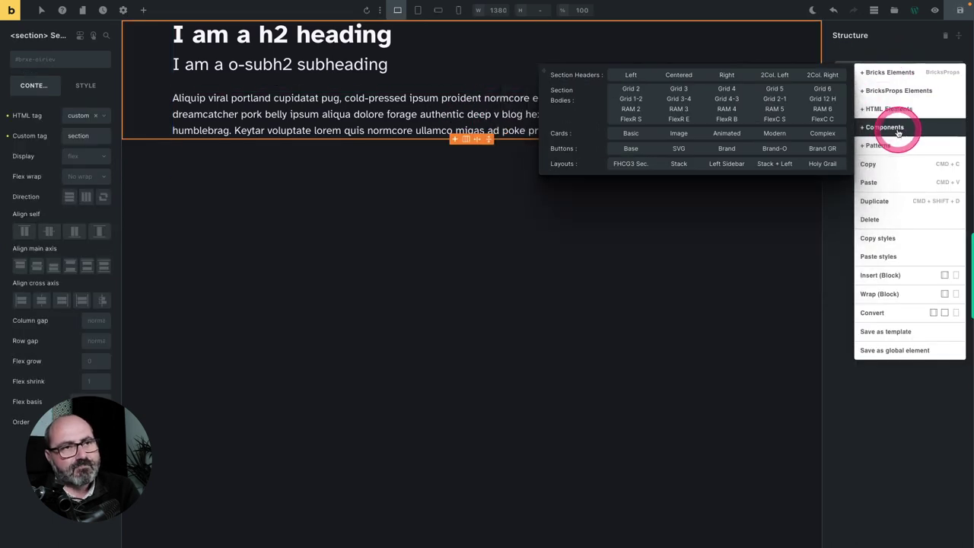
left_click(679, 89)
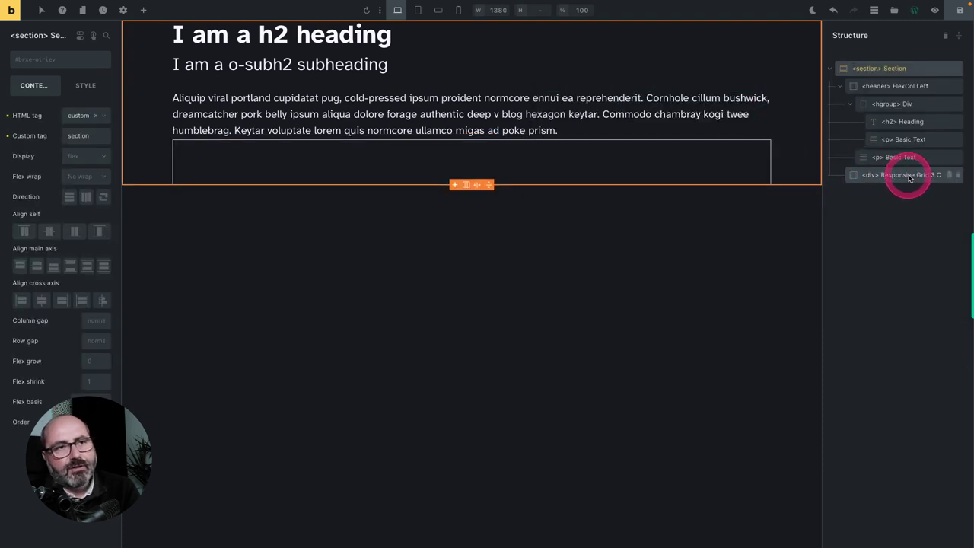
Select the Responsive Grid 3 div to view its o-grid-3, o-gap-4, o-md-grid-2 and o-sm-grid-1 classes.
left_click(908, 177)
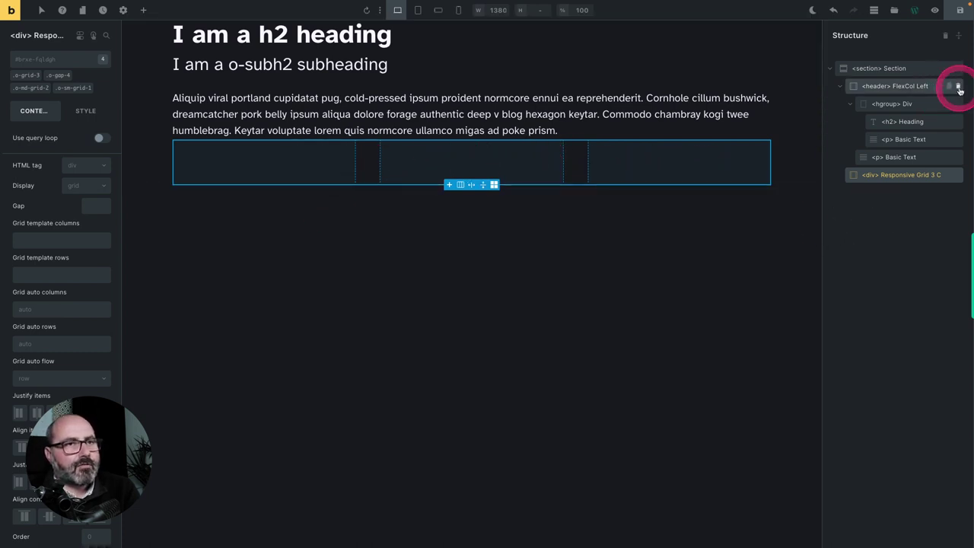
Replace the header with a fresh Section Headers 'Left' component.
left_click(960, 88)
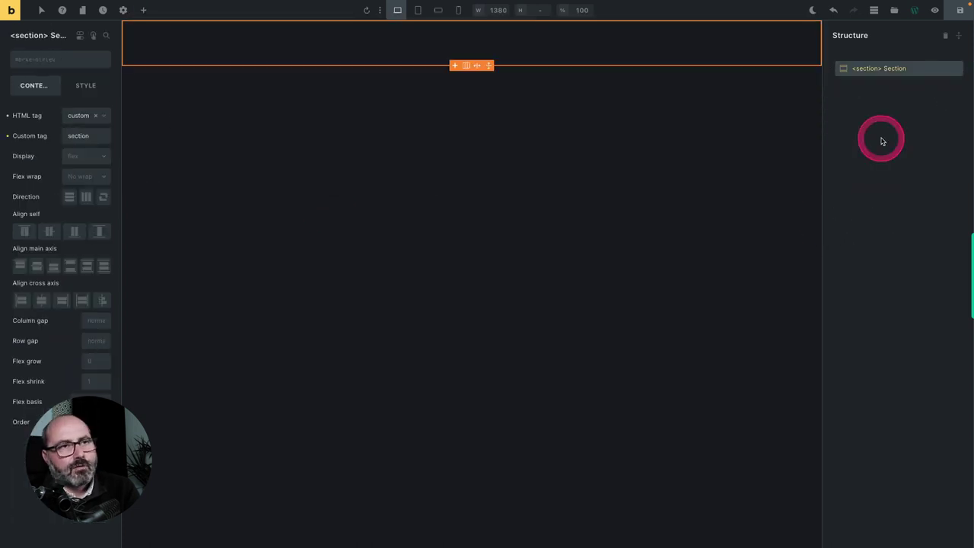
right_click(880, 70)
mouse_move(887, 131)
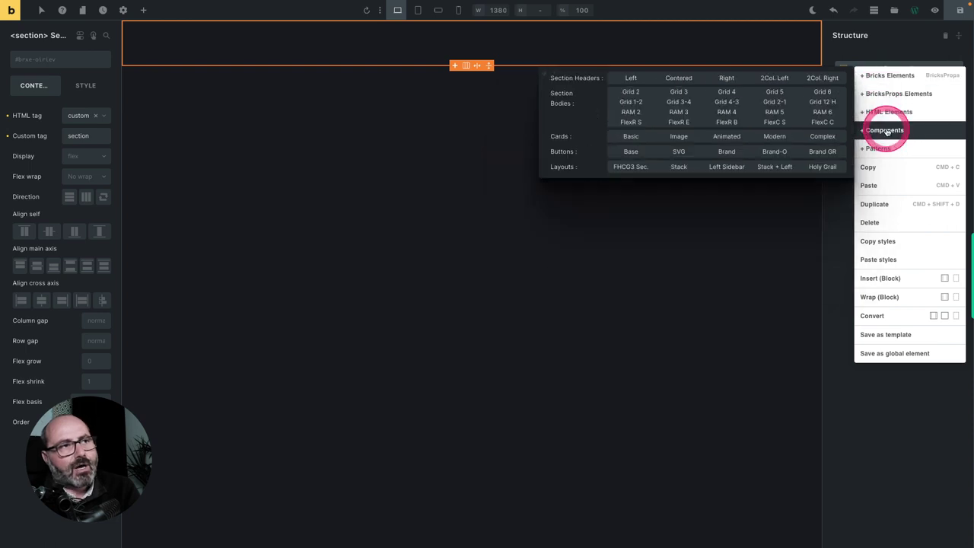
left_click(636, 84)
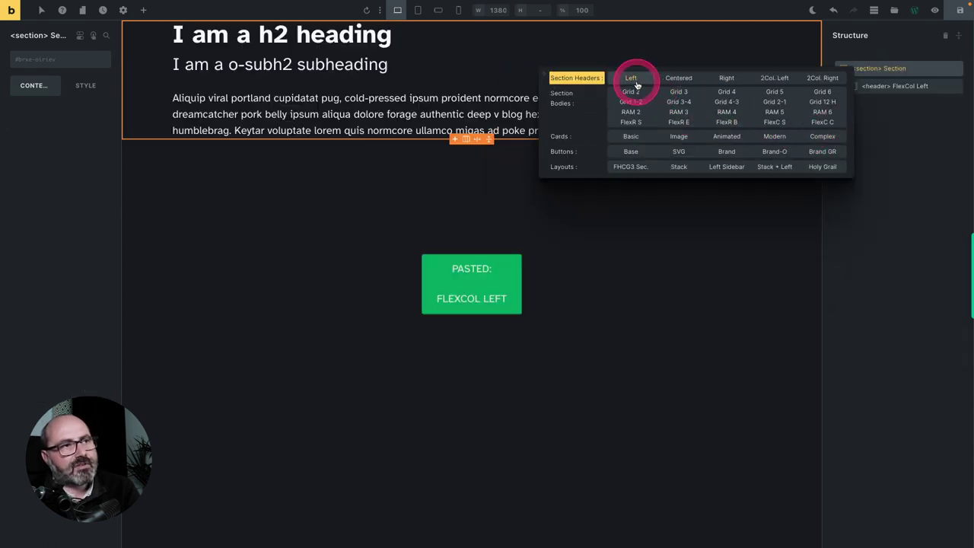
Add a new Grid 3 responsive grid below the header and select it.
right_click(904, 71)
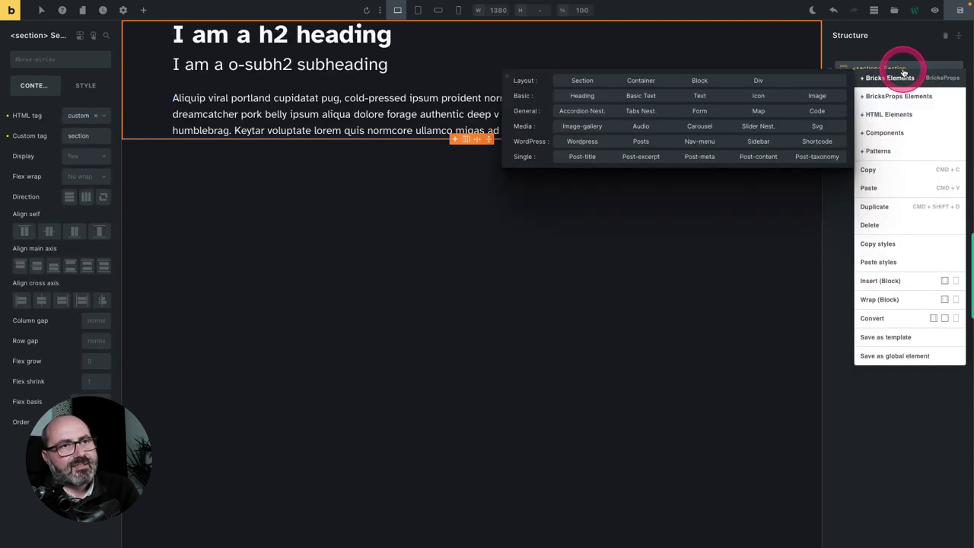
mouse_move(898, 134)
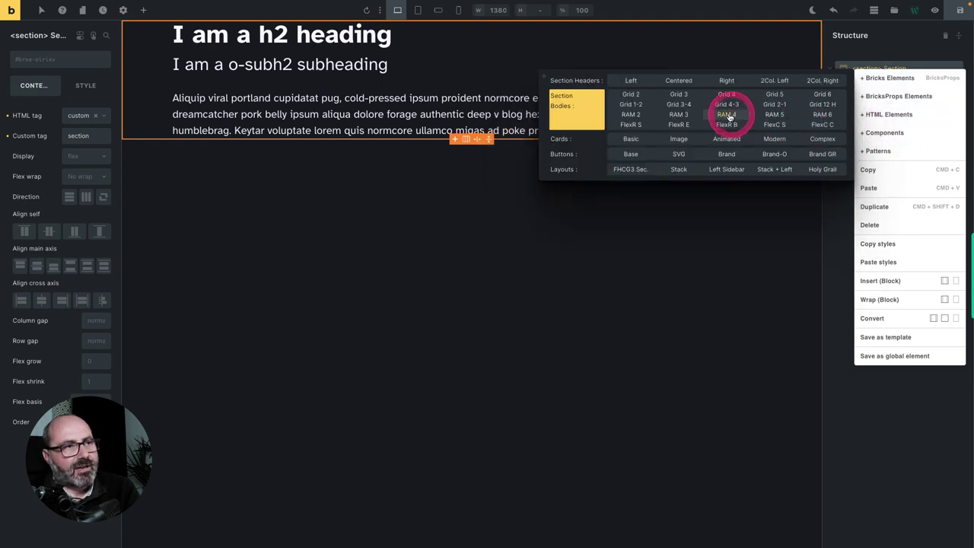
left_click(679, 95)
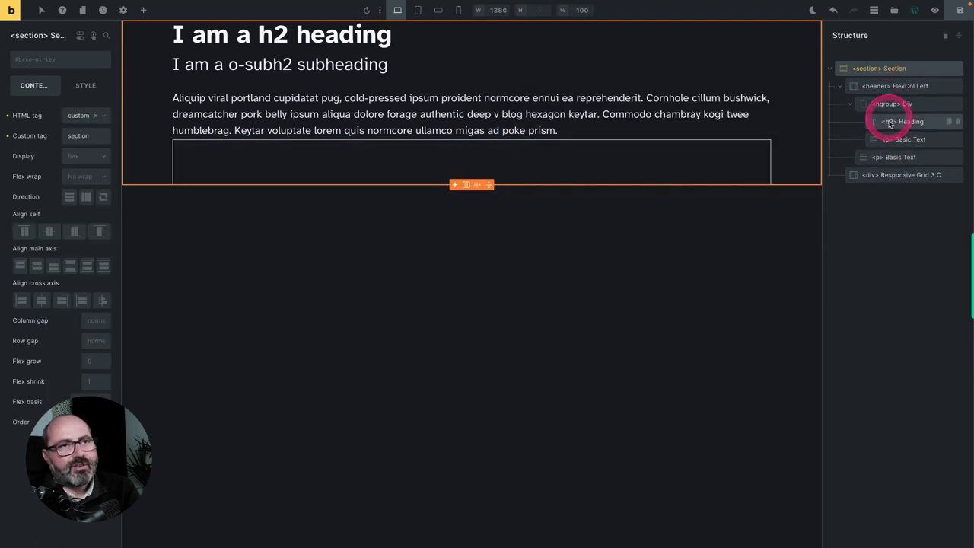
left_click(870, 176)
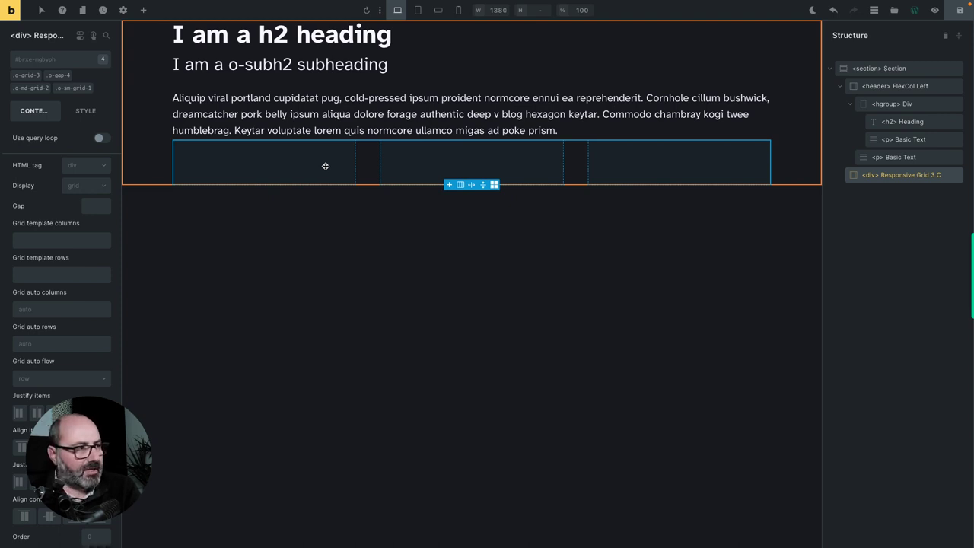
right_click(914, 176)
mouse_move(892, 241)
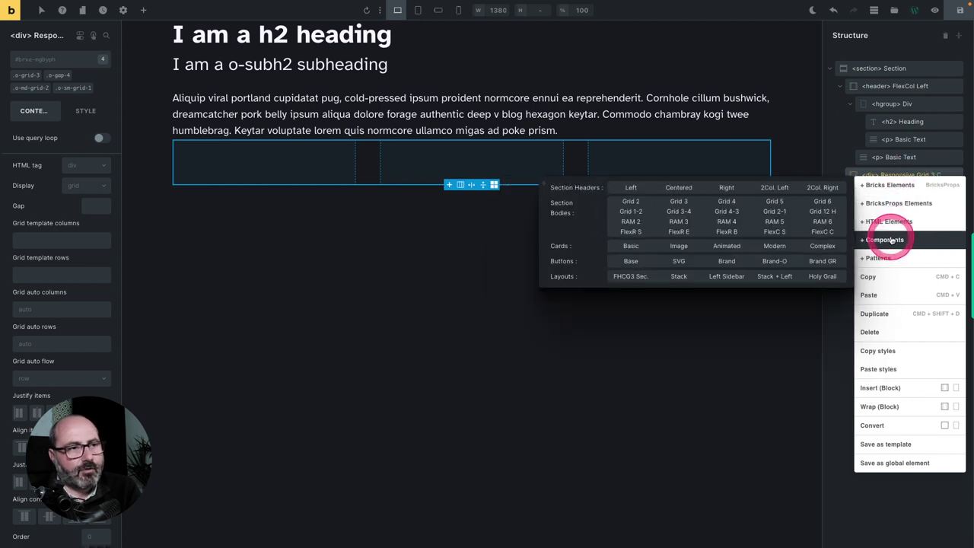
left_click(631, 247)
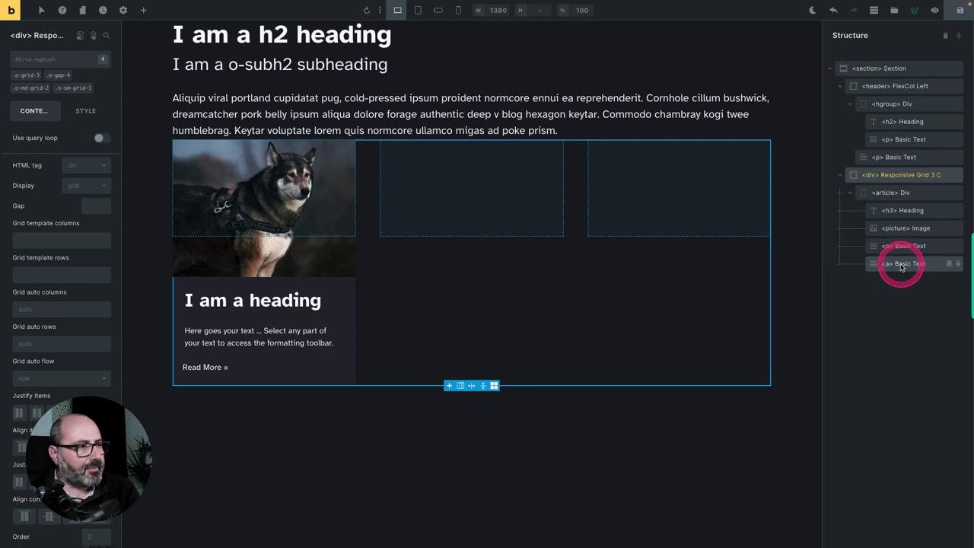
left_click(879, 194)
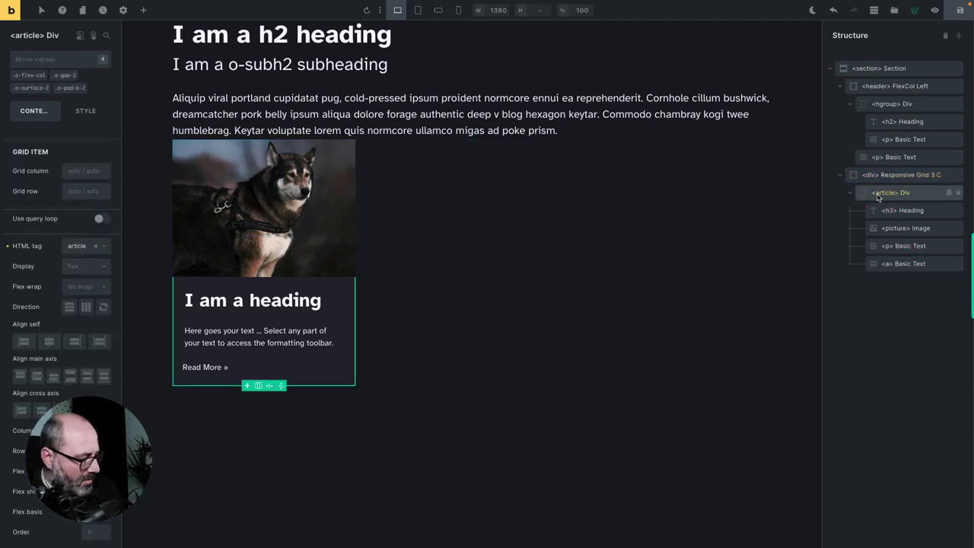
key("ctrl+d")
key("ctrl+d")
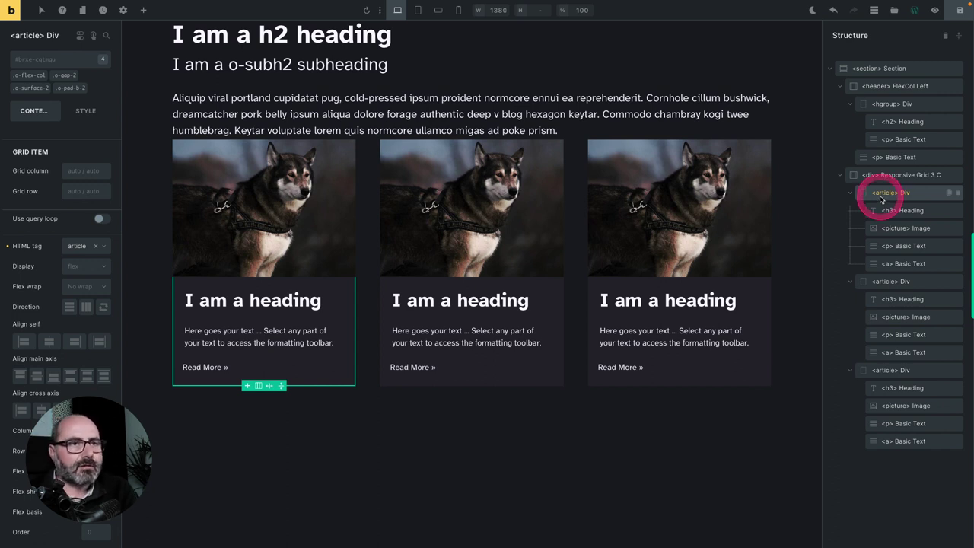
left_click_drag(883, 200, 888, 200)
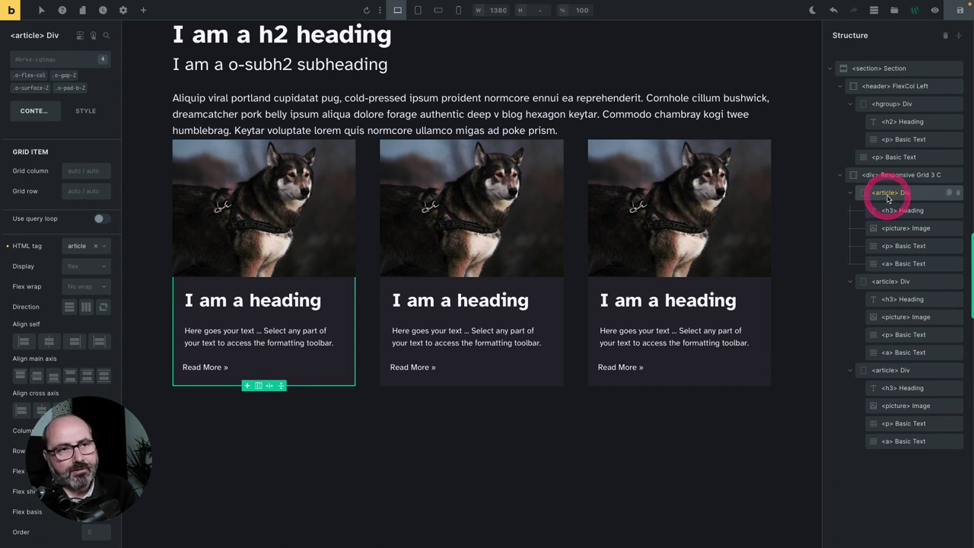
key("ctrl+z")
key("ctrl+z")
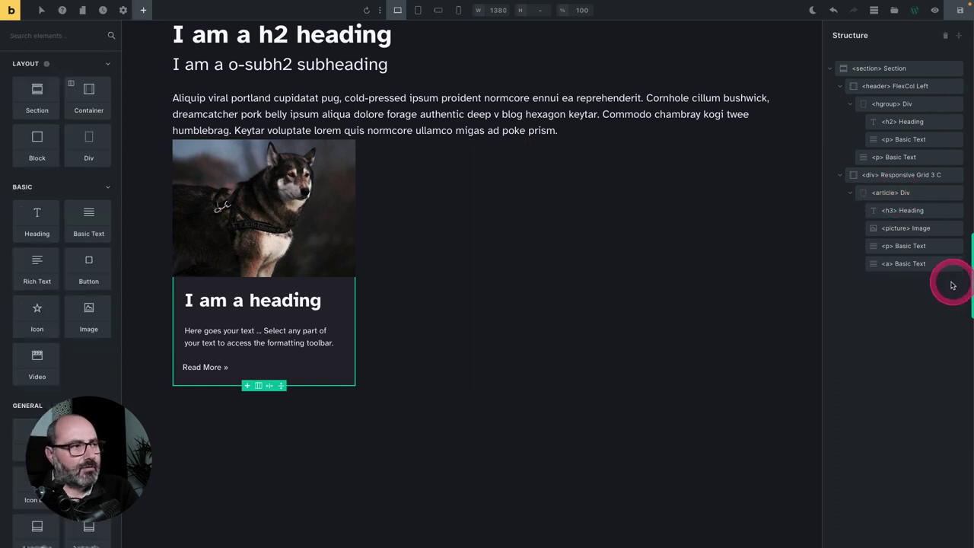
left_click(906, 196)
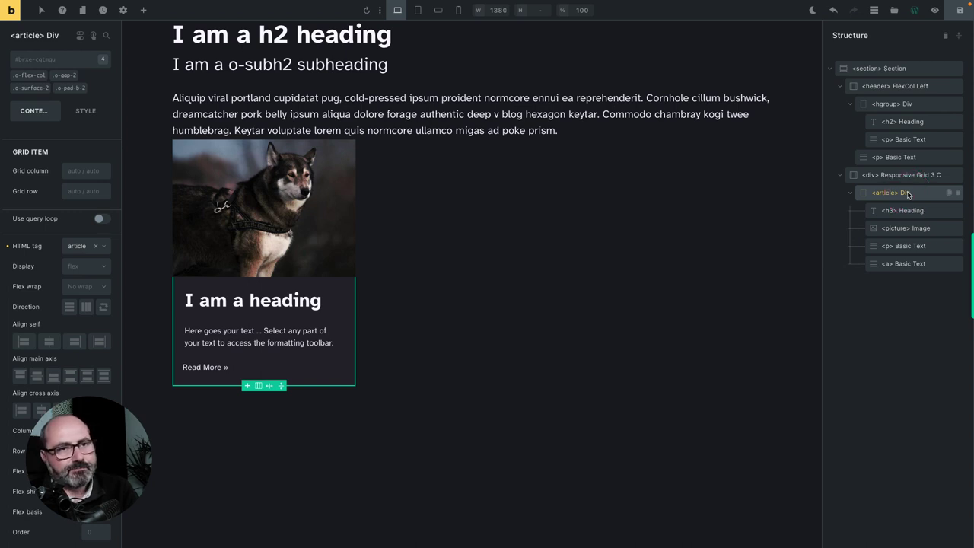
key("Delete")
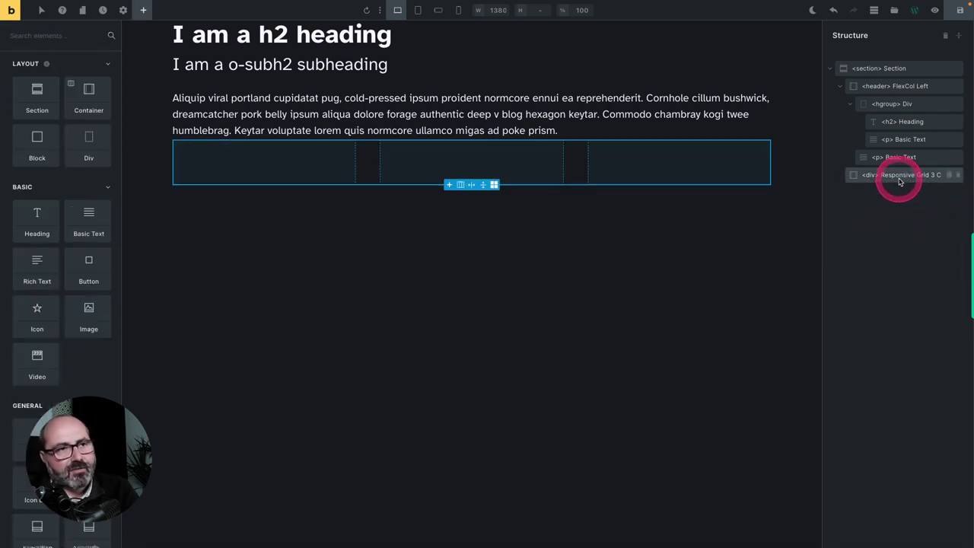
Fill the three-column grid with a Modern card, an Image card and a Complex card.
right_click(900, 180)
mouse_move(883, 244)
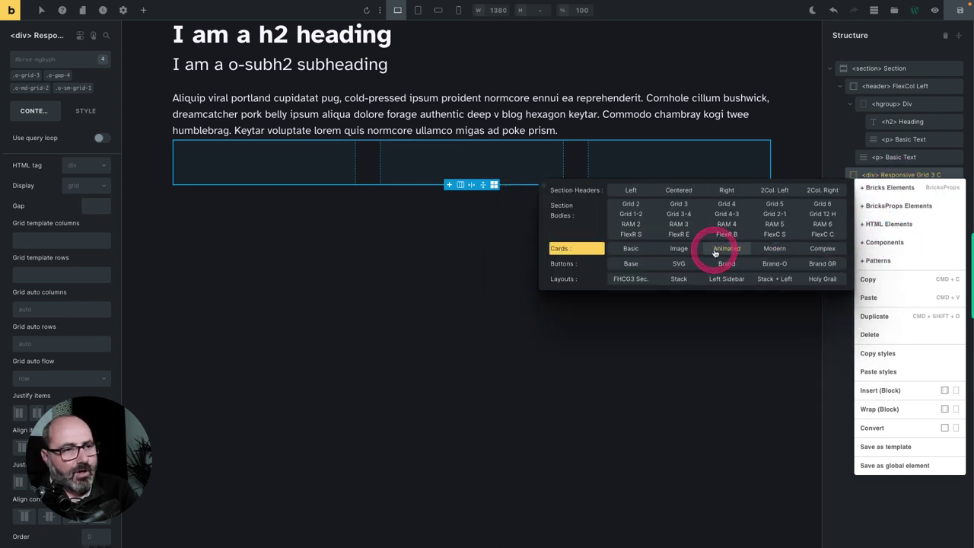
left_click(774, 249)
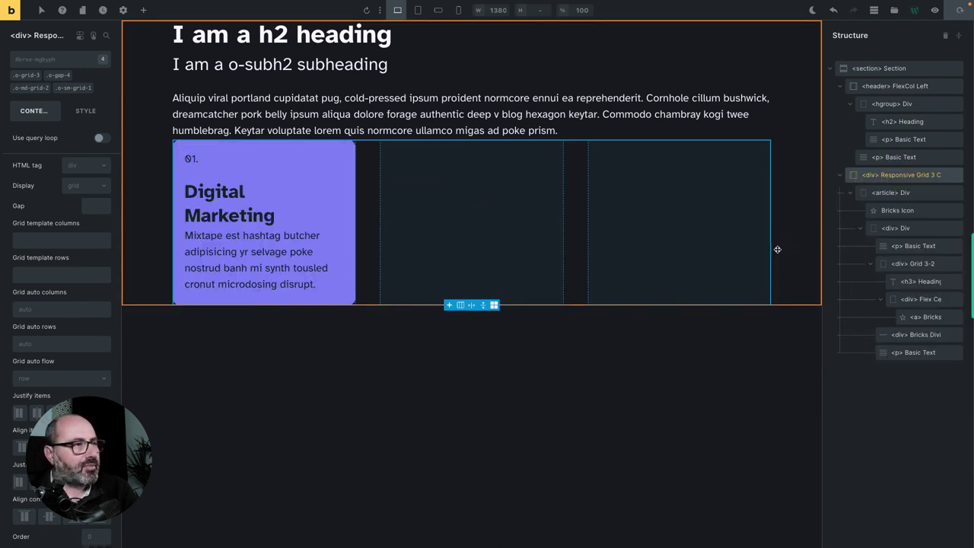
right_click(906, 190)
mouse_move(887, 243)
left_click(754, 249)
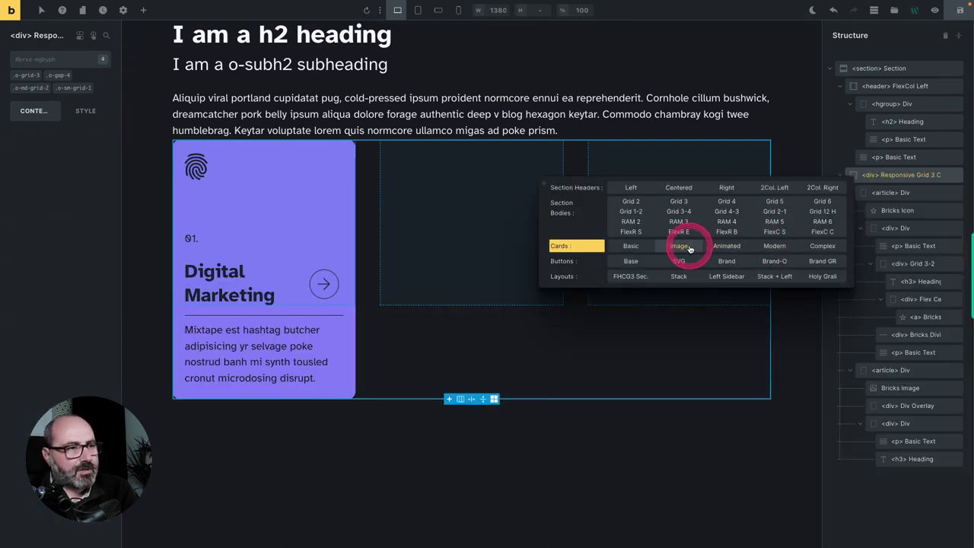
right_click(895, 173)
mouse_move(894, 176)
mouse_move(884, 236)
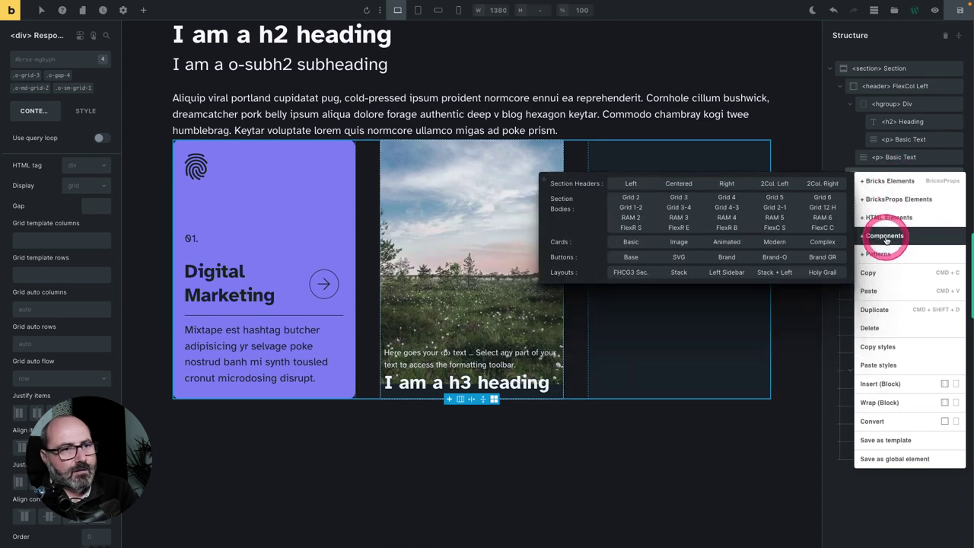
left_click(824, 246)
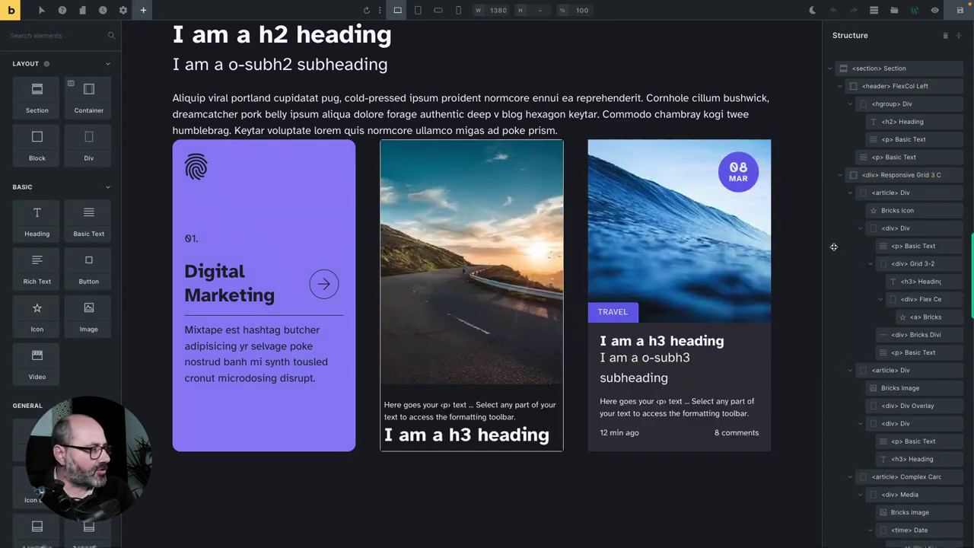
left_click_drag(482, 348, 484, 243)
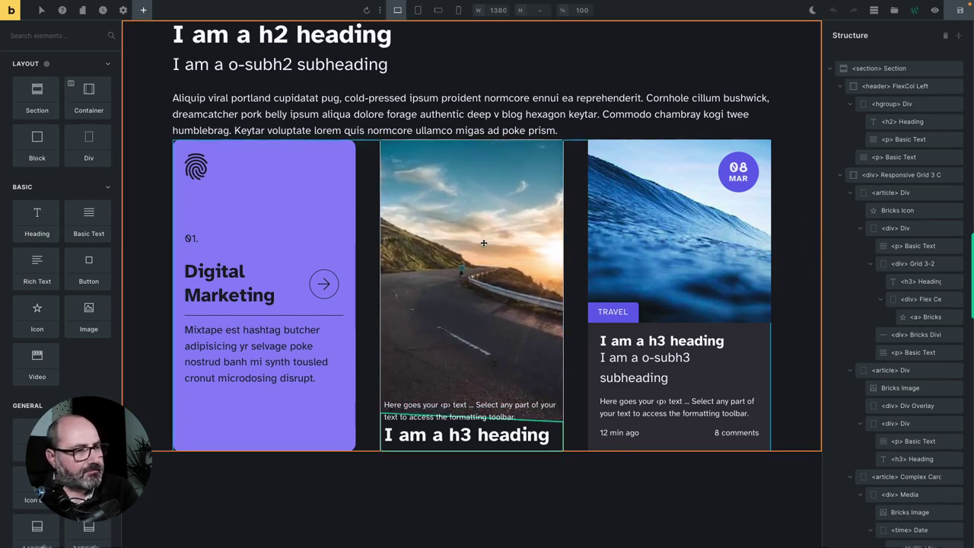
mouse_move(735, 175)
left_mouse_down()
mouse_move(861, 286)
mouse_move(838, 288)
mouse_move(743, 180)
left_mouse_up()
Select the complex card's '12 min ago' <time> element.
left_click(897, 318)
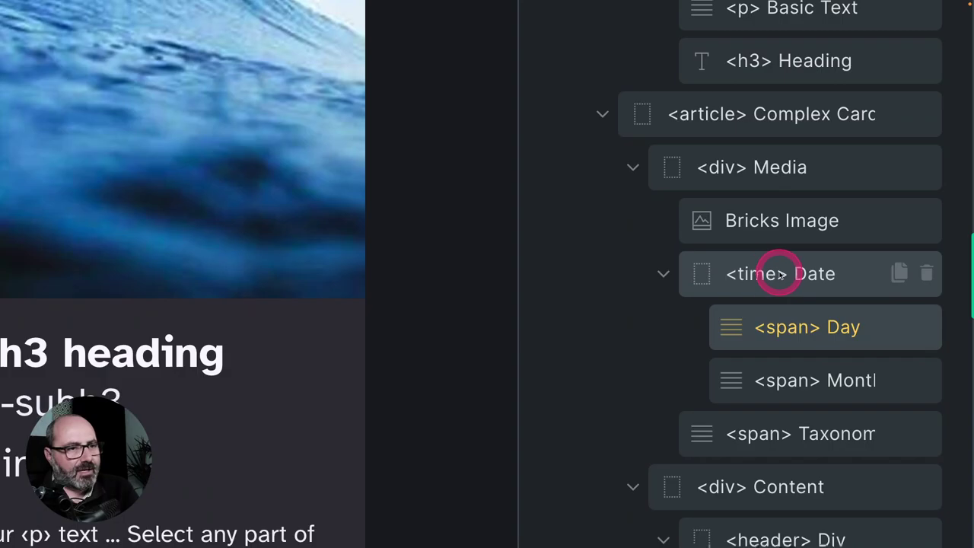
left_click(622, 433)
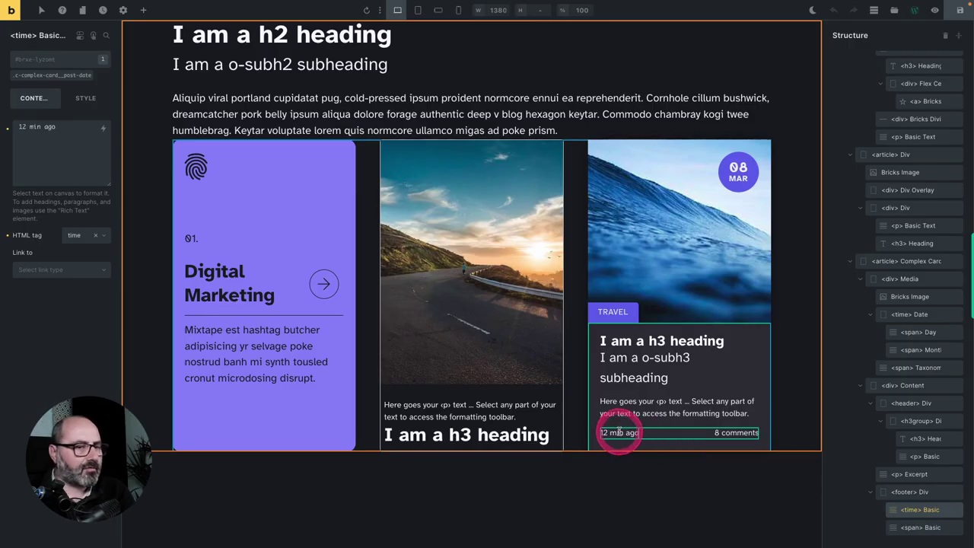
left_click(916, 510)
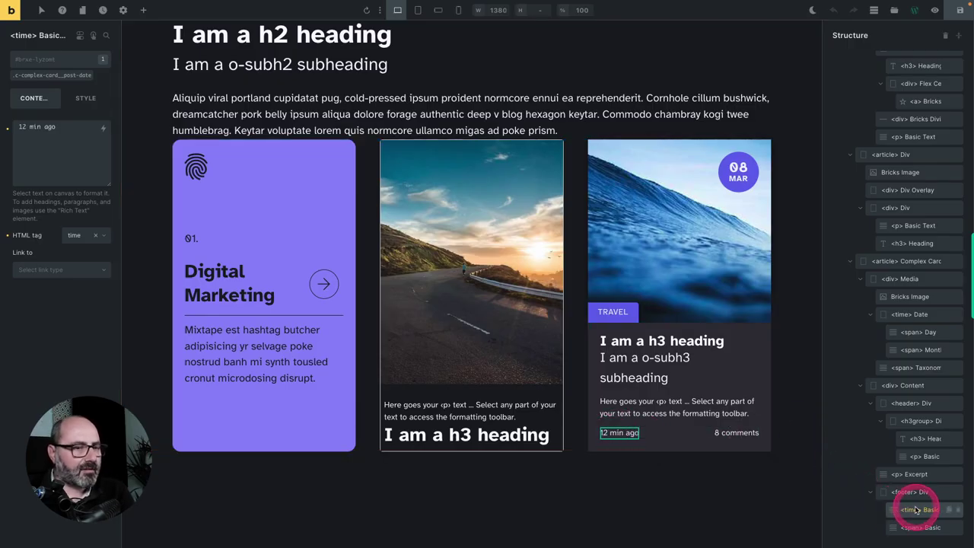
mouse_move(917, 510)
left_mouse_down()
mouse_move(892, 513)
mouse_move(912, 511)
left_mouse_up()
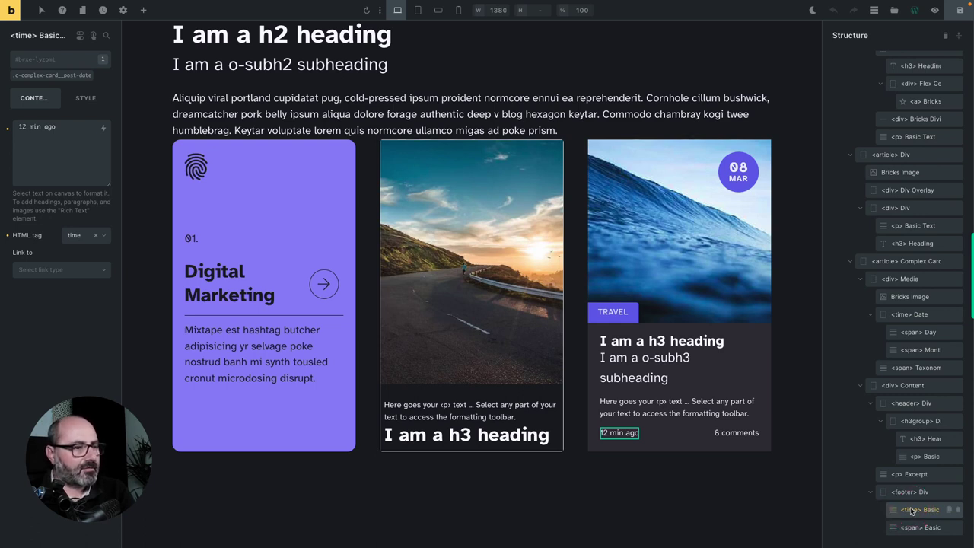
left_click_drag(912, 510, 632, 445)
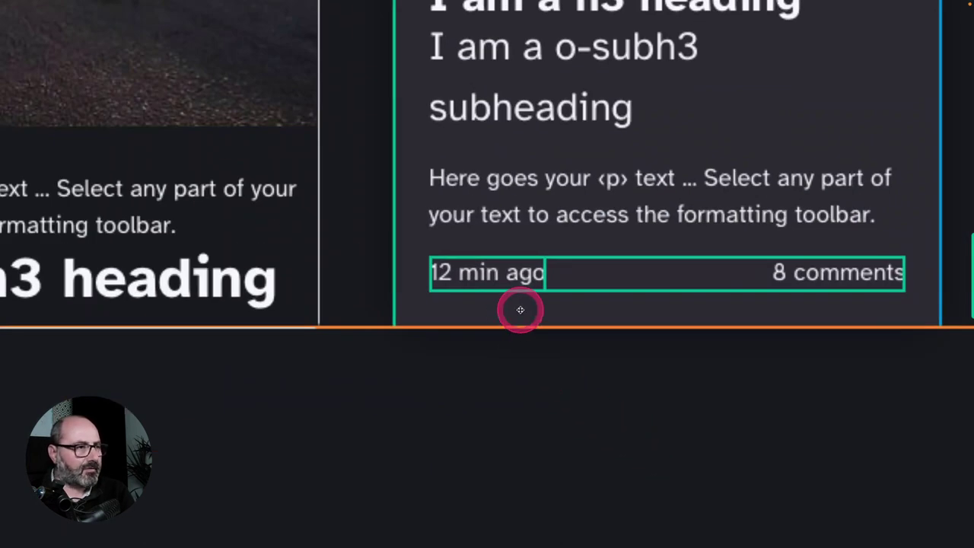
left_click_drag(521, 309, 96, 175)
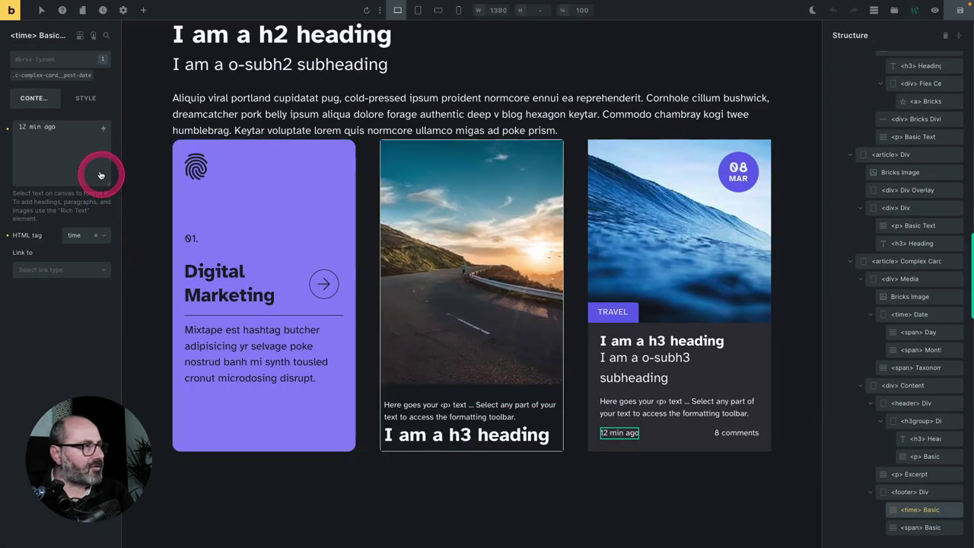
Inspect the time element's datetime attribute value, 2023-03-08T10:57:00, under Style > Attributes.
left_click(94, 97)
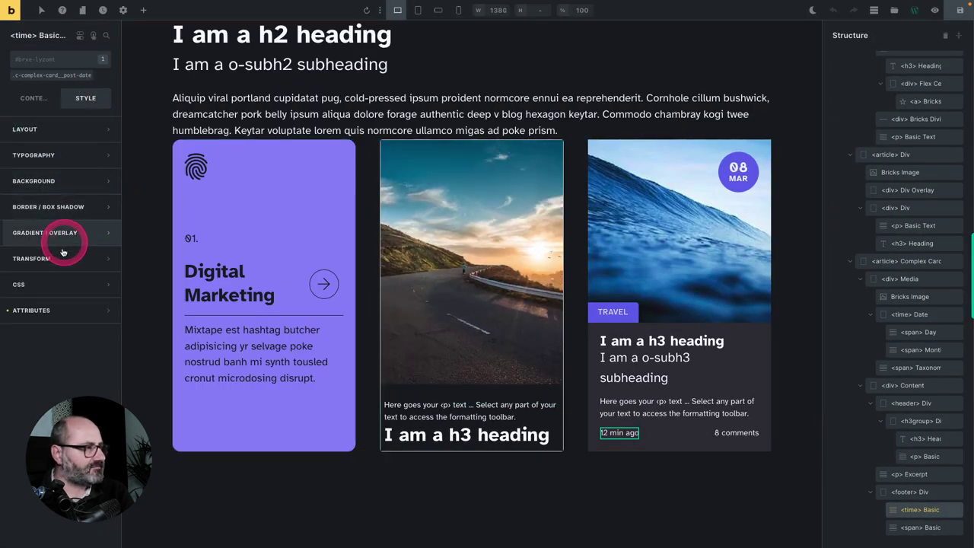
left_click(46, 310)
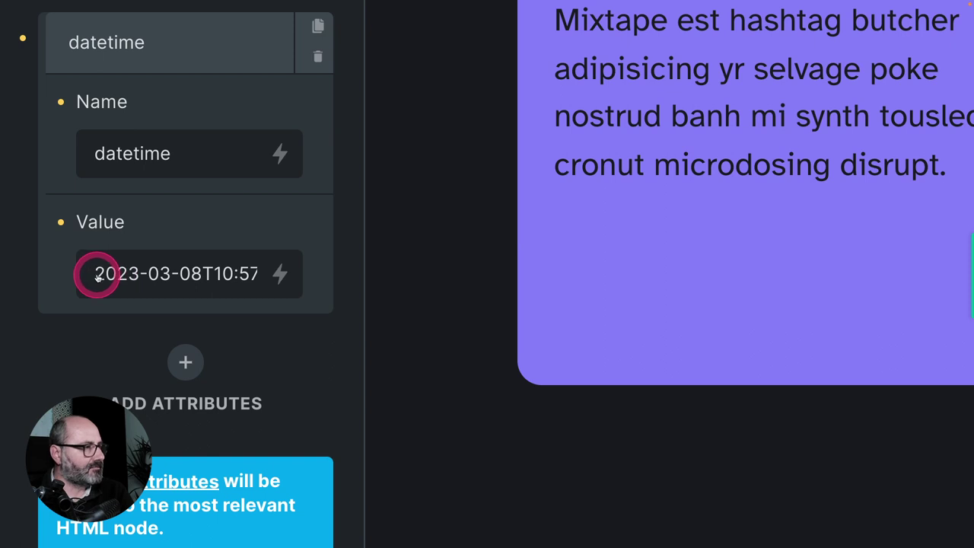
left_click_drag(99, 276, 280, 278)
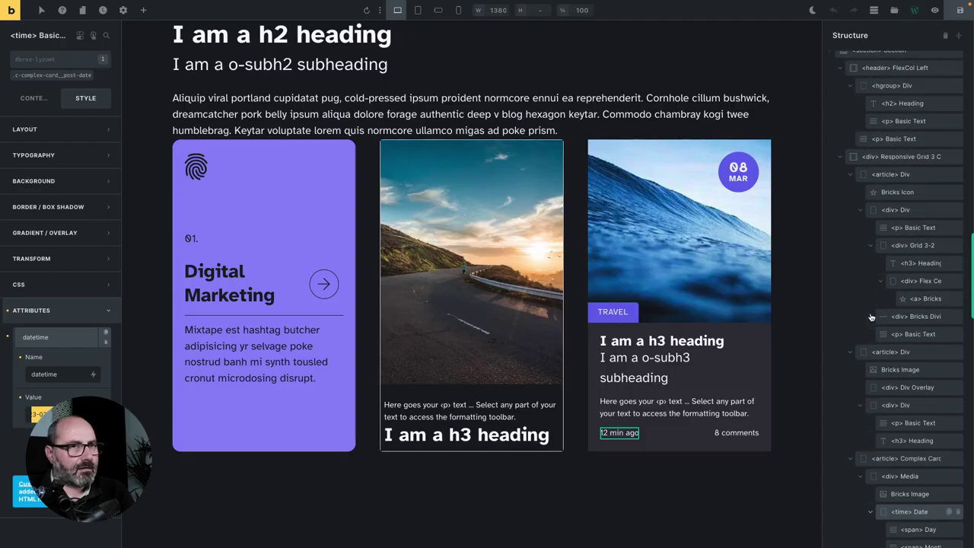
scroll(876, 305, "up", 1)
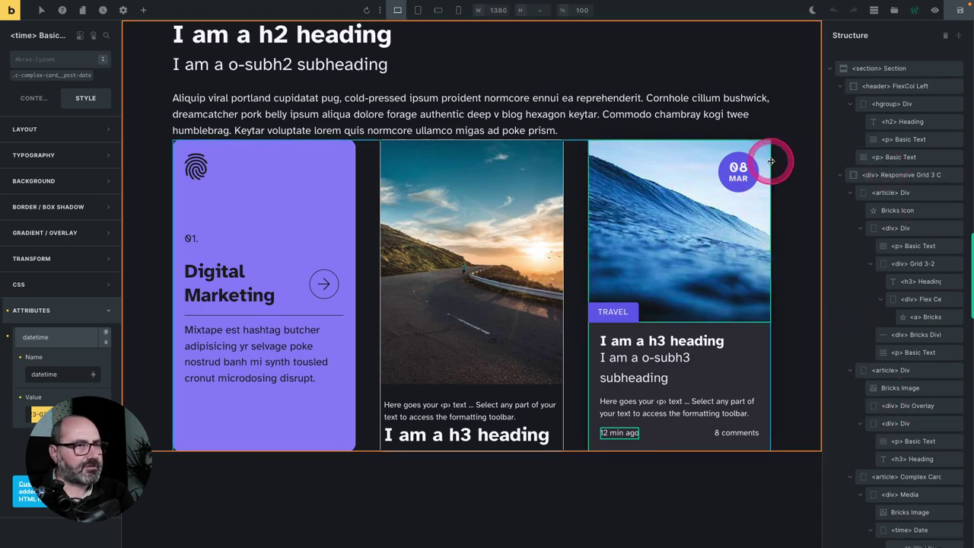
left_click(885, 175)
Delete the three-card responsive grid from the section.
right_click(886, 178)
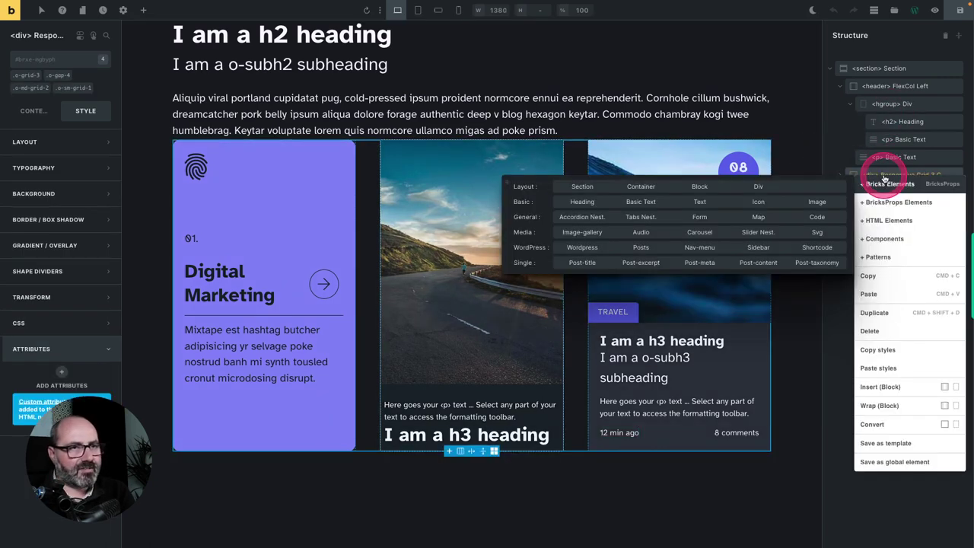
left_click(886, 239)
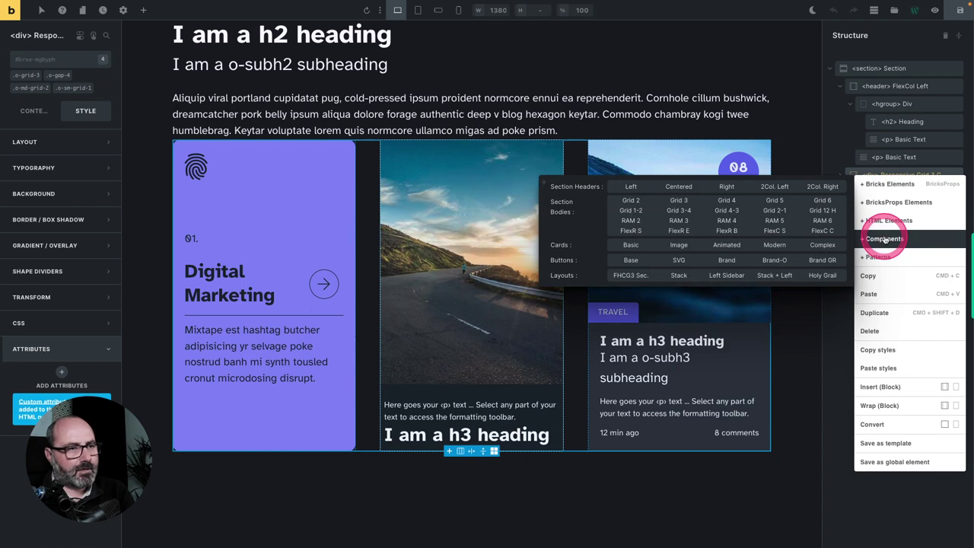
left_click(627, 262)
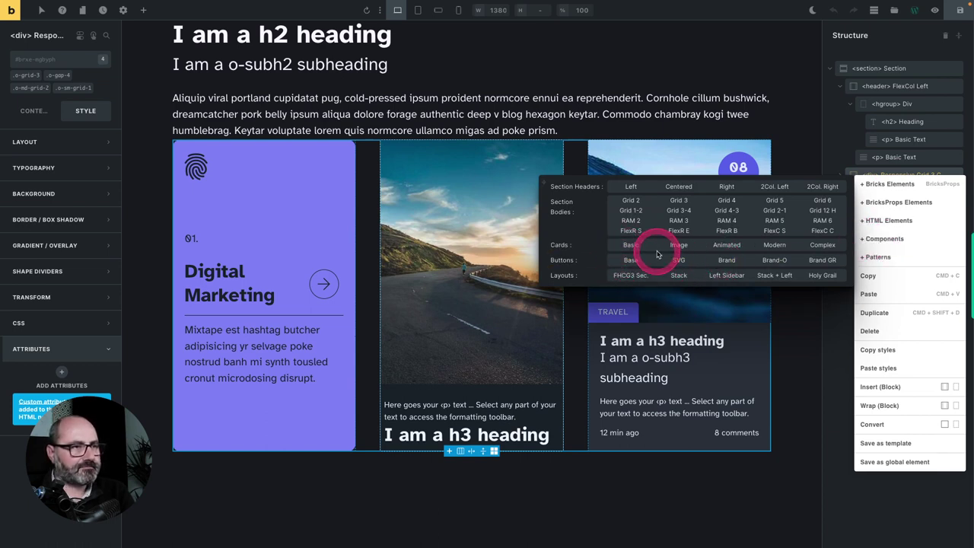
left_click(826, 322)
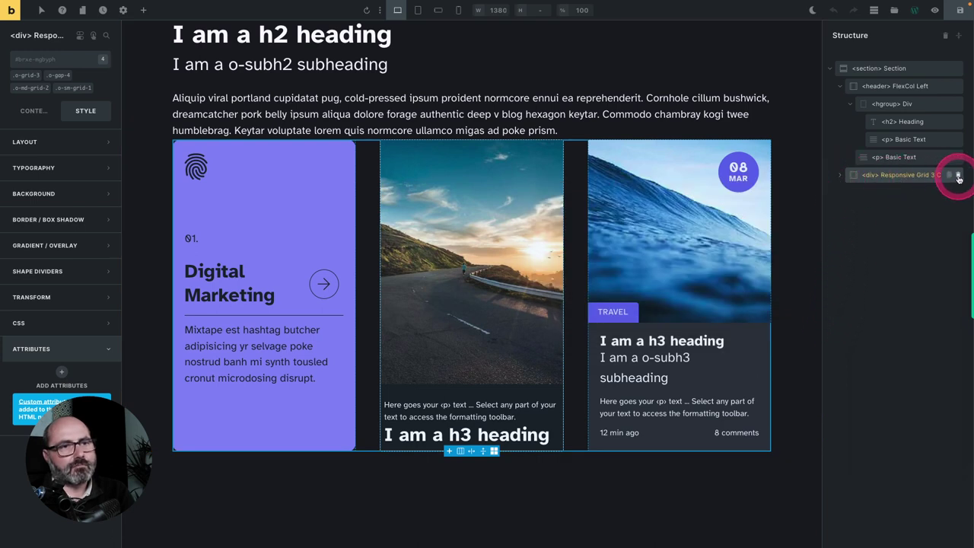
left_click(958, 176)
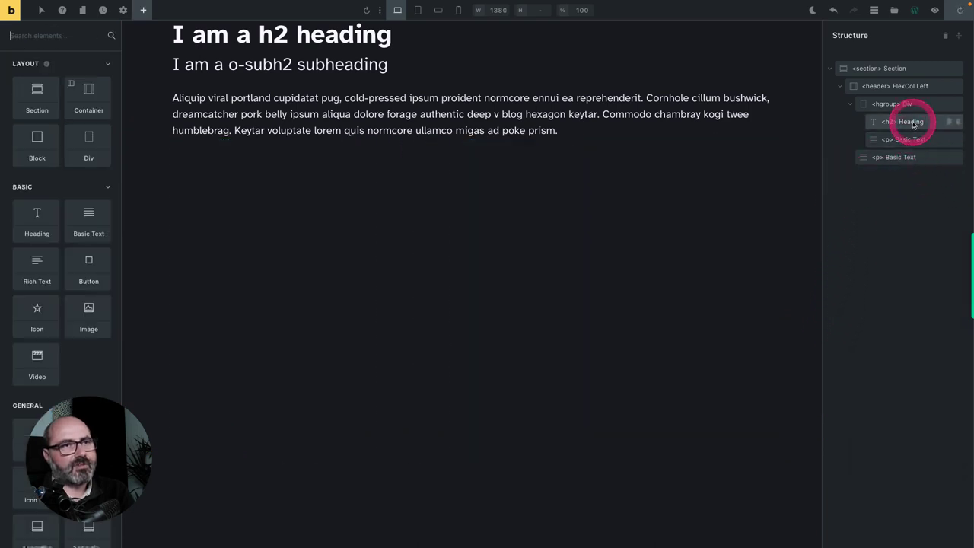
Insert a FlexC C centred column holding a Brand button below the header.
right_click(906, 71)
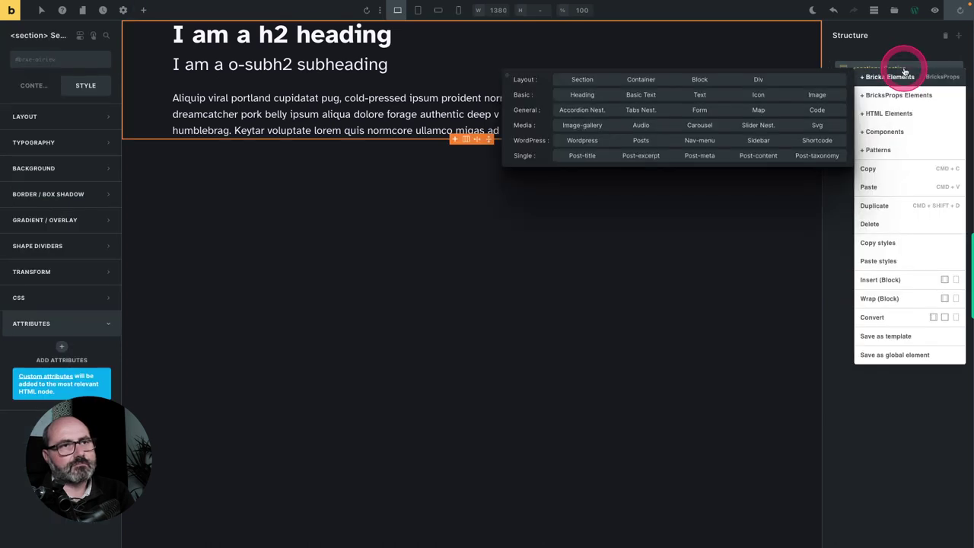
mouse_move(887, 131)
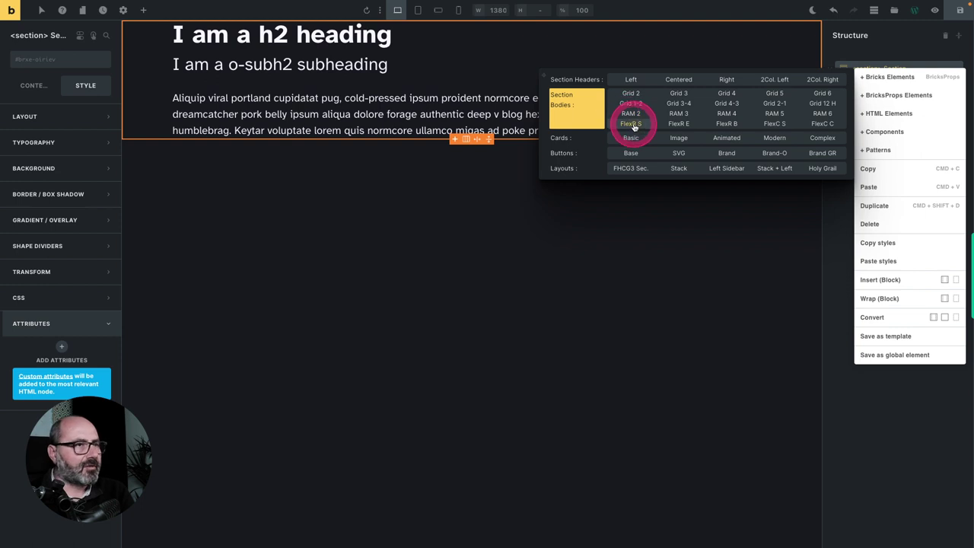
left_click(823, 127)
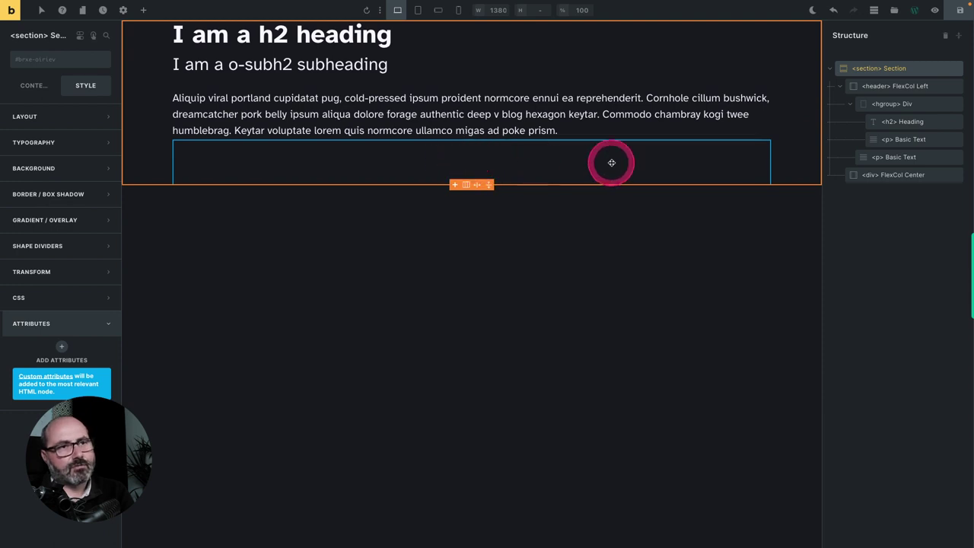
right_click(905, 173)
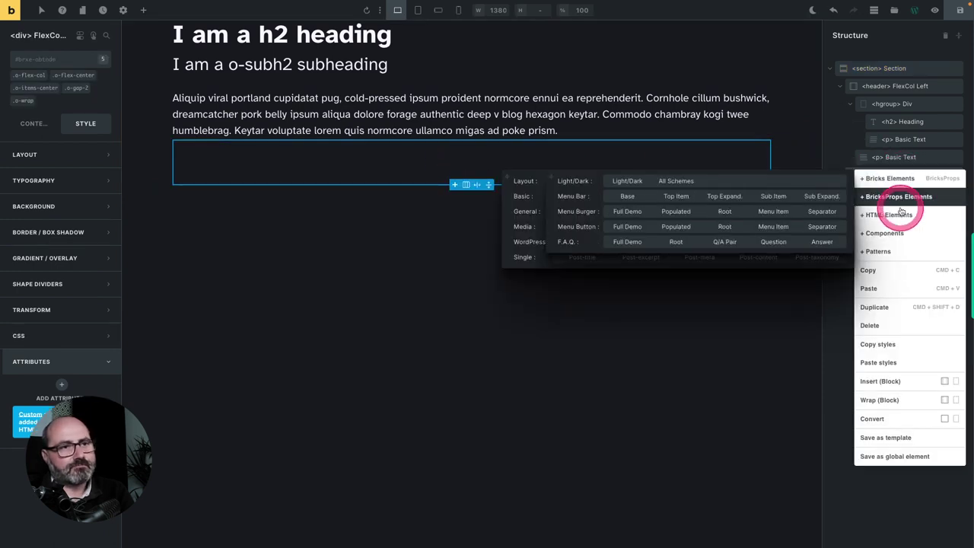
mouse_move(899, 236)
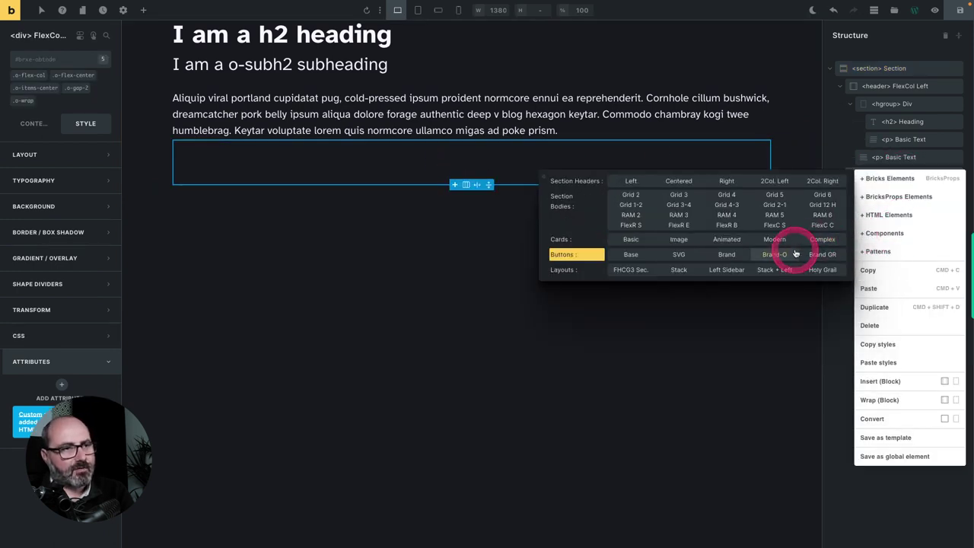
left_click(729, 258)
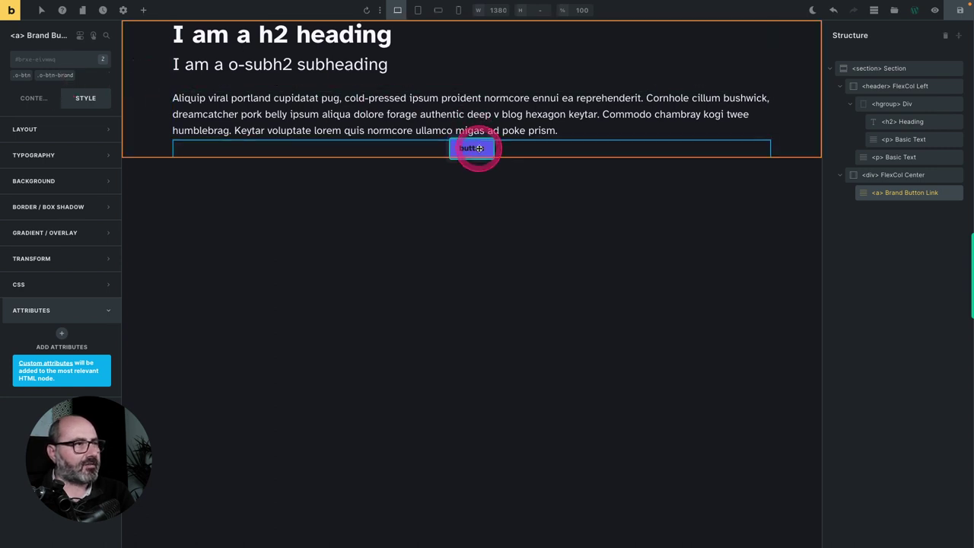
Give the Section the o-gap-4 and padding-block 6 utility classes.
left_click(885, 70)
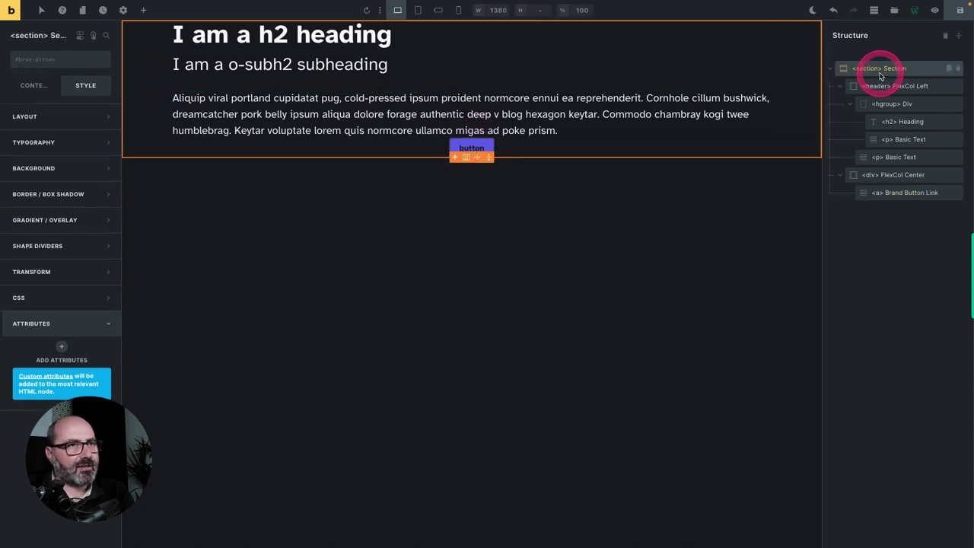
left_click(57, 62)
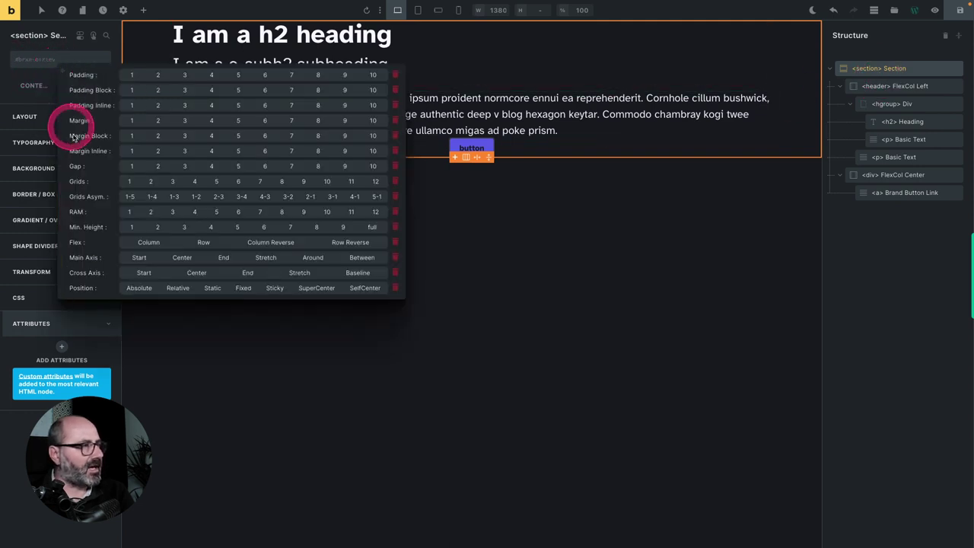
left_click(217, 168)
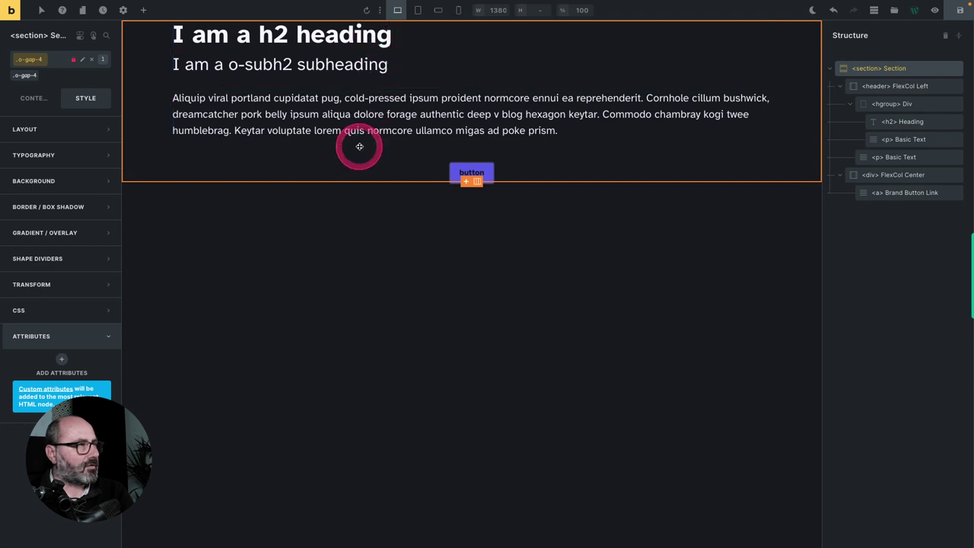
left_click(56, 62)
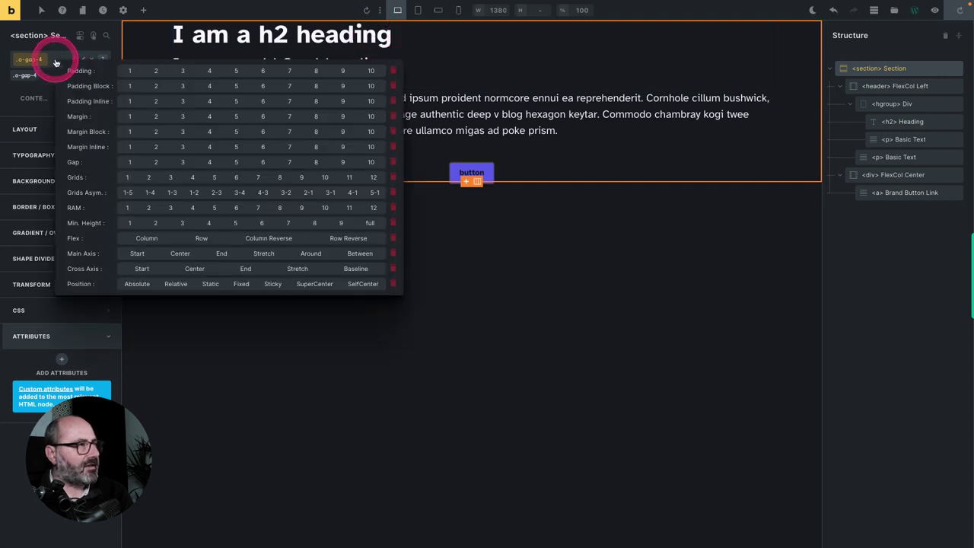
left_click(263, 91)
Replace the section with a Div page layout (header, two asides, main, footer), then begin clearing the page.
left_click(952, 67)
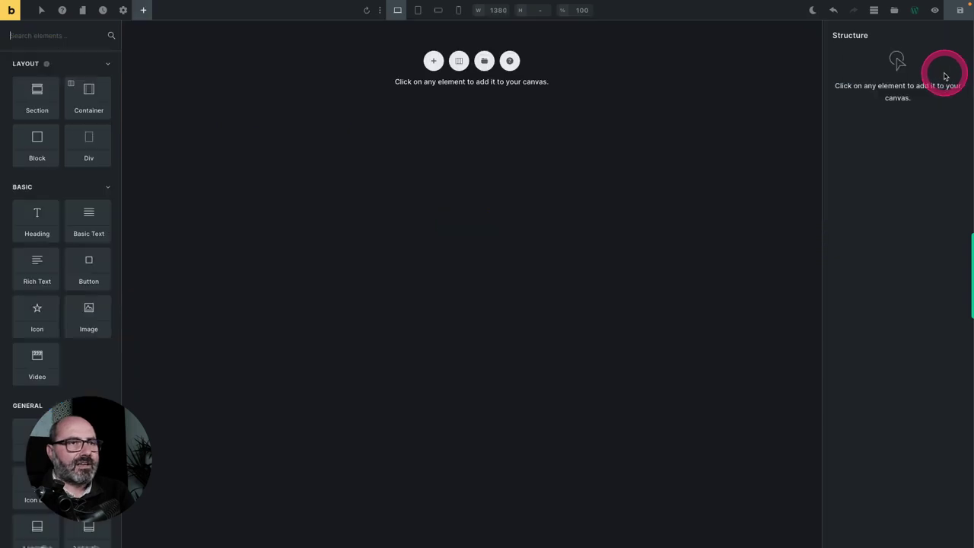
right_click(878, 149)
mouse_move(896, 214)
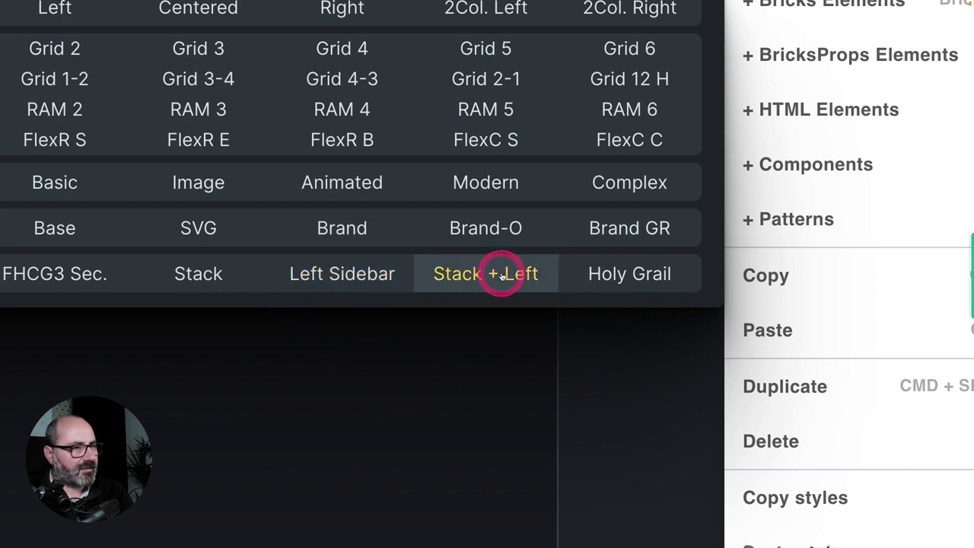
left_click(614, 279)
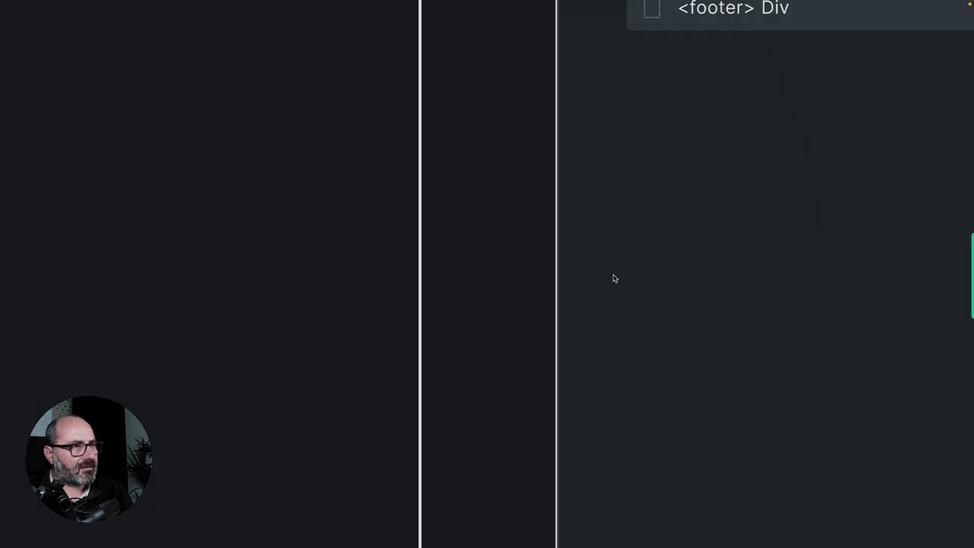
left_click(614, 279)
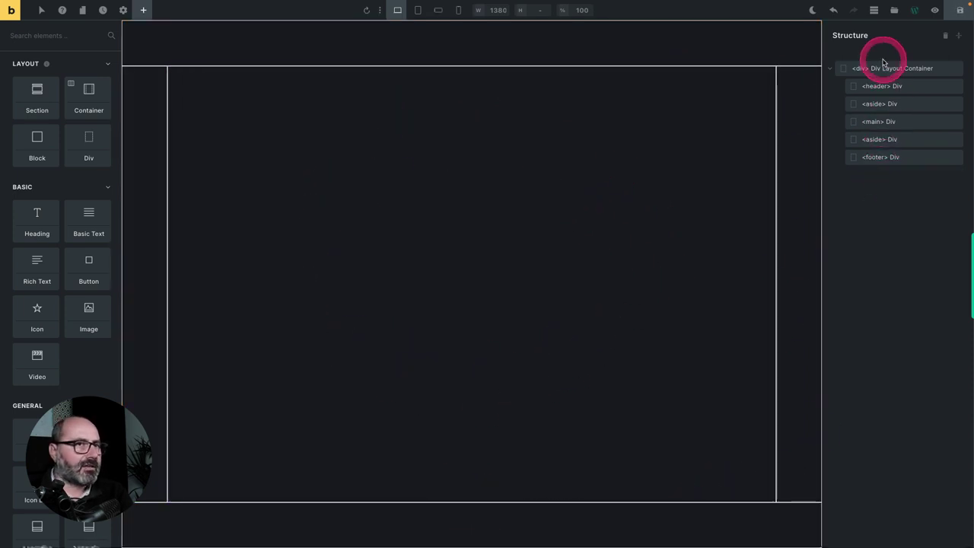
left_click(945, 36)
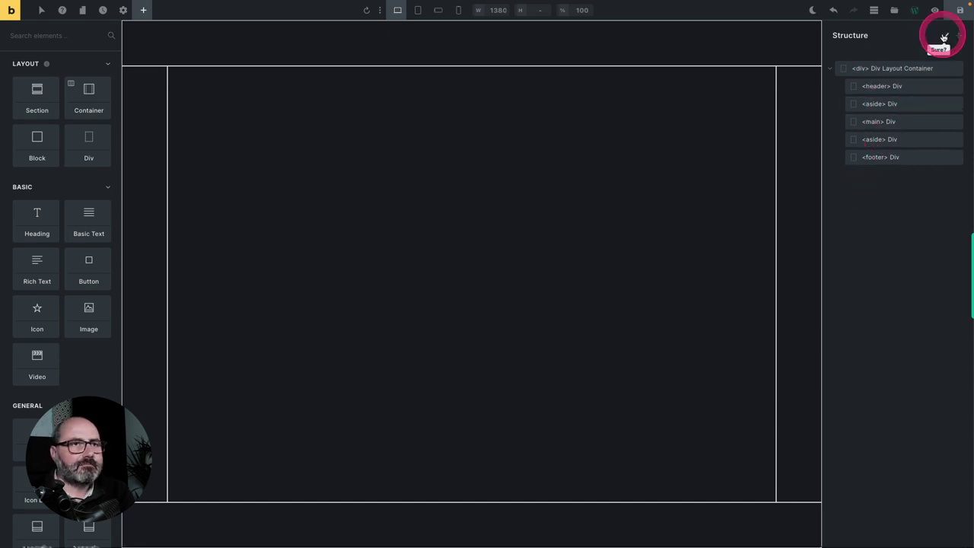
Confirm clearing the layout, insert the Hero > Minimal pattern, then start removing it.
left_click(945, 36)
right_click(857, 140)
mouse_move(875, 212)
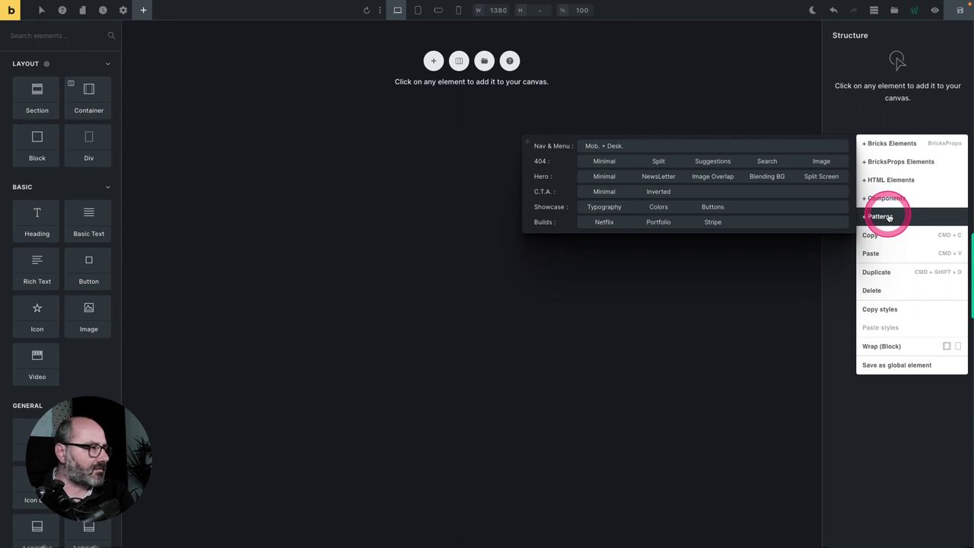
mouse_move(889, 165)
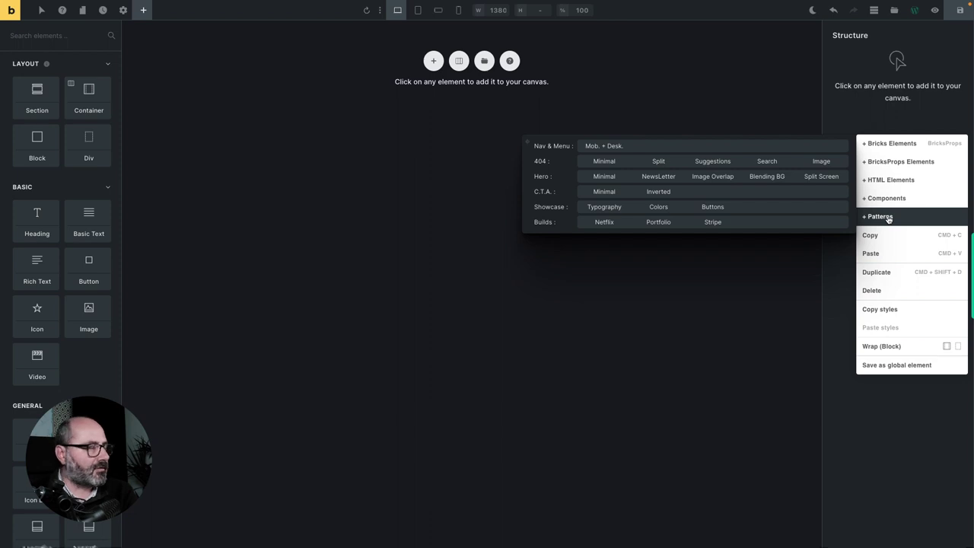
left_click(882, 217)
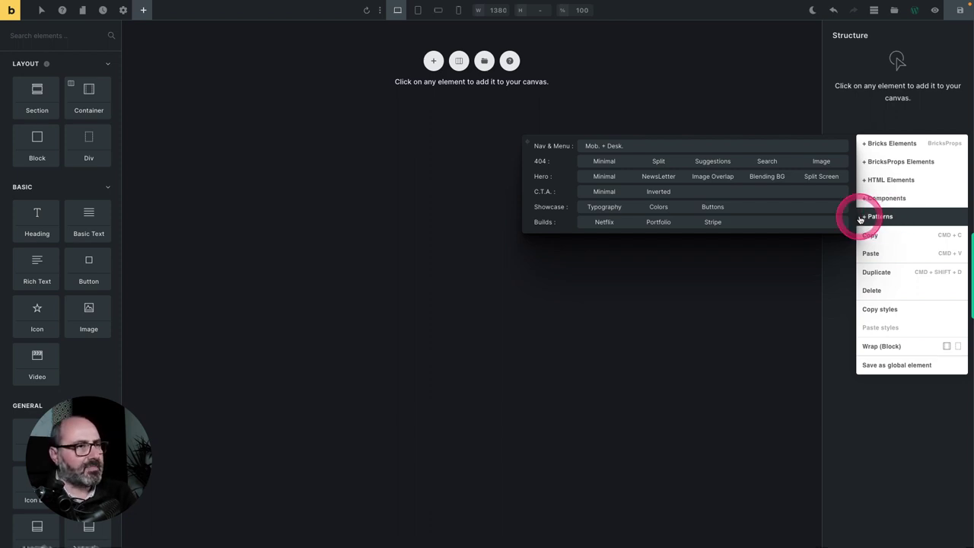
left_click(603, 177)
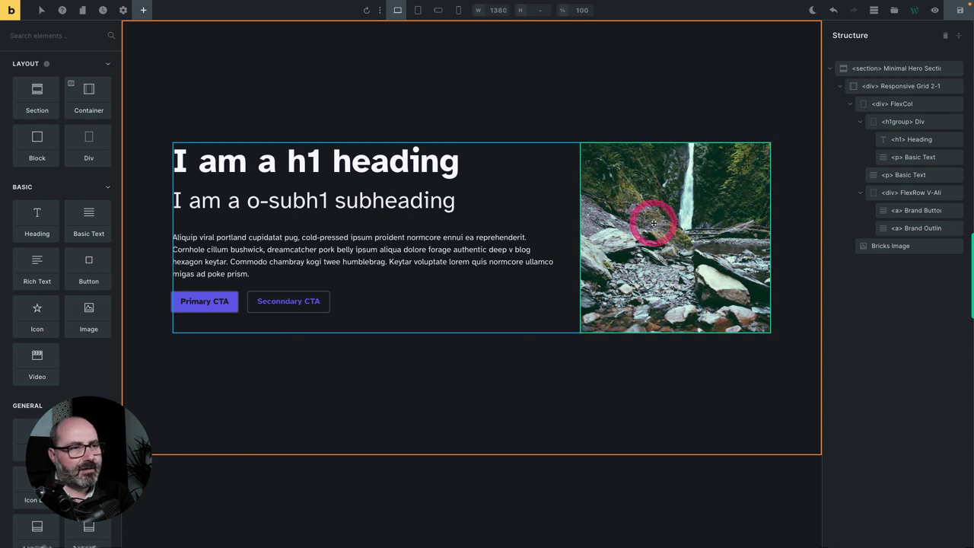
left_click(946, 36)
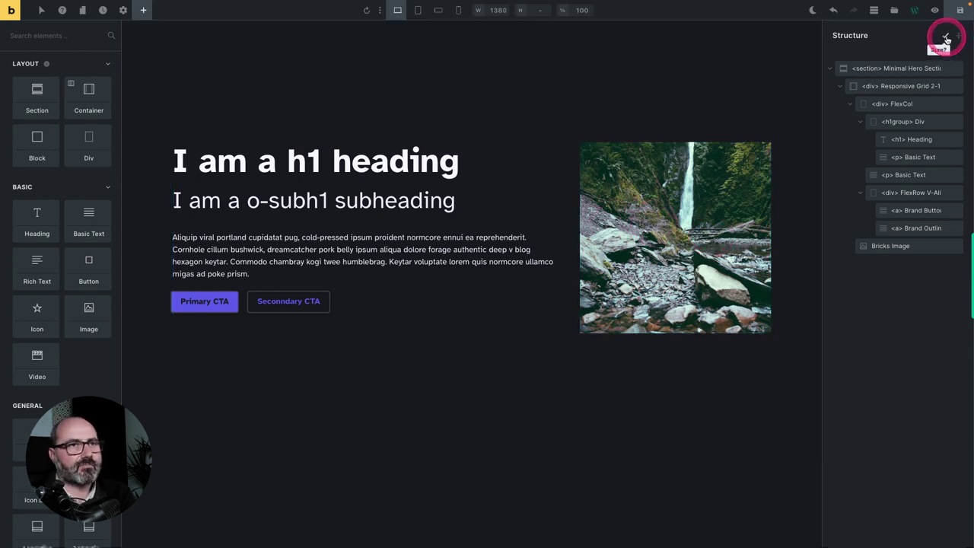
Confirm the clear, insert the Hero > Blending BG pattern, then clear it from the page.
left_click(945, 36)
right_click(893, 161)
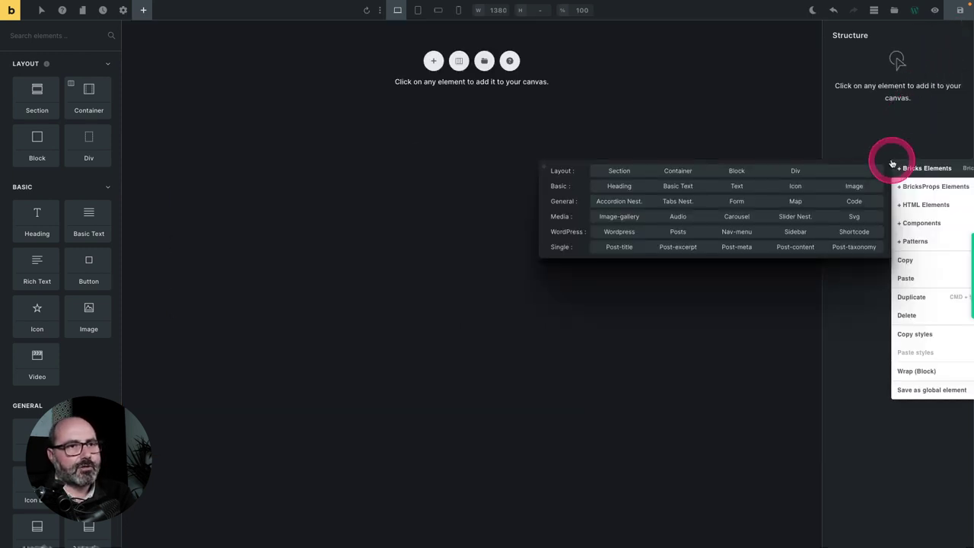
mouse_move(893, 240)
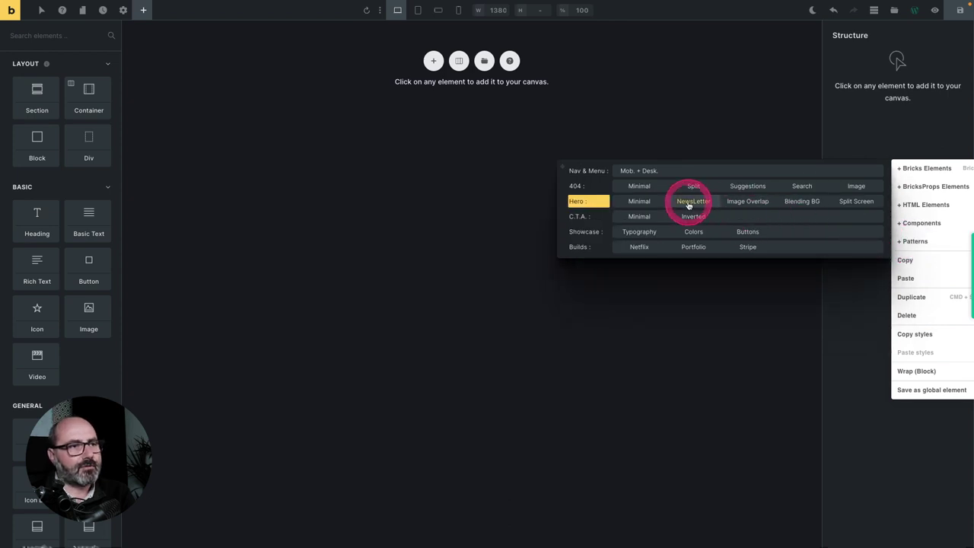
left_click(799, 201)
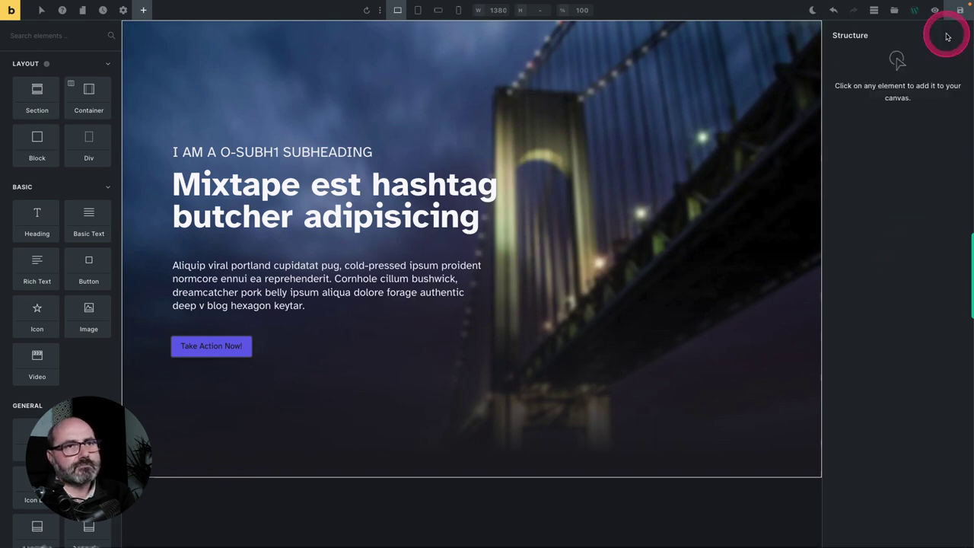
left_click(945, 36)
Insert the Hero > Split Screen pattern and move the Right div above Left.
right_click(872, 174)
mouse_move(883, 252)
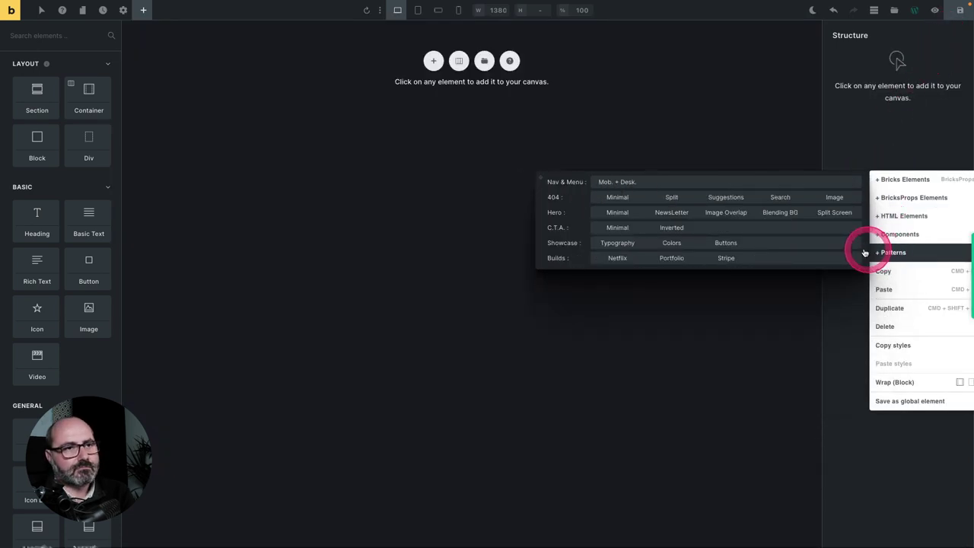
left_click(838, 212)
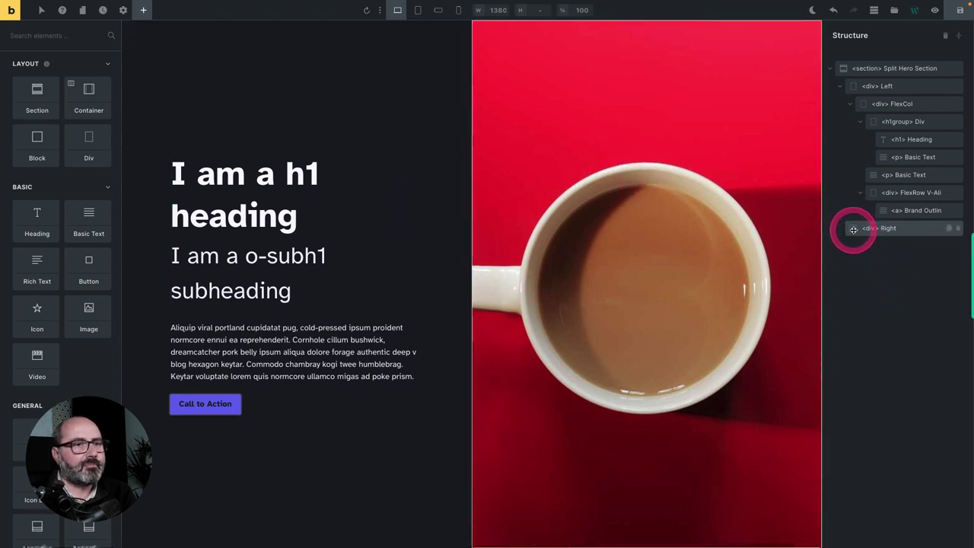
left_click_drag(855, 230, 853, 78)
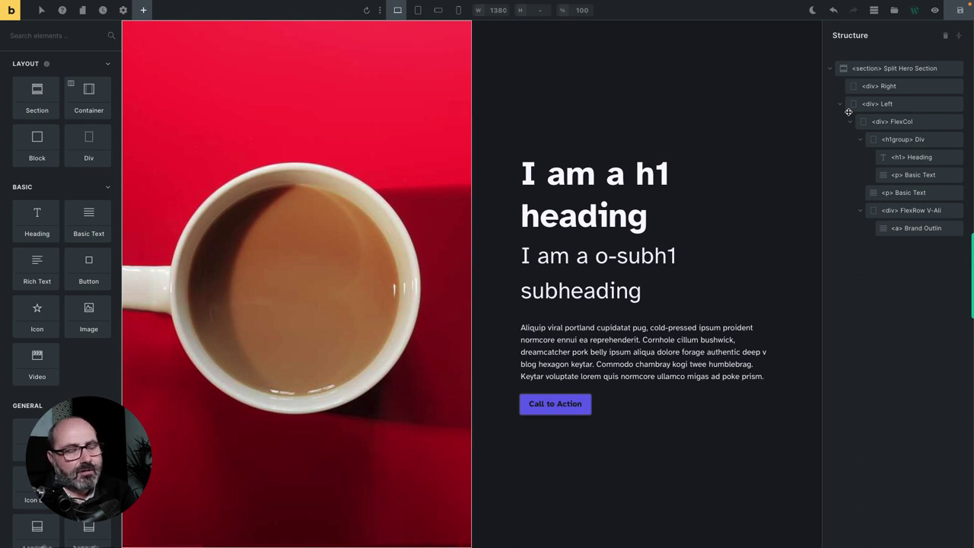
Delete the split hero section and insert the Builds > Portfolio template.
key("Delete")
right_click(850, 165)
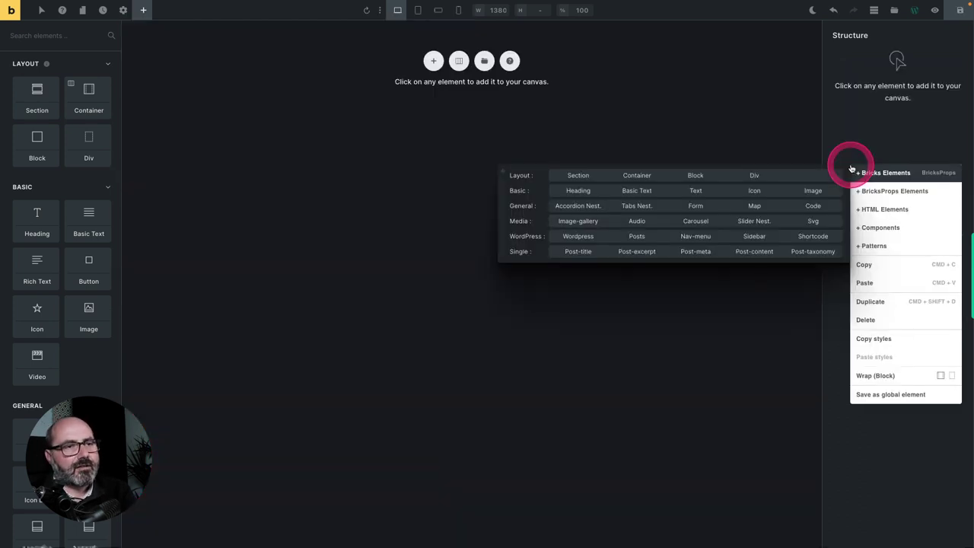
mouse_move(870, 248)
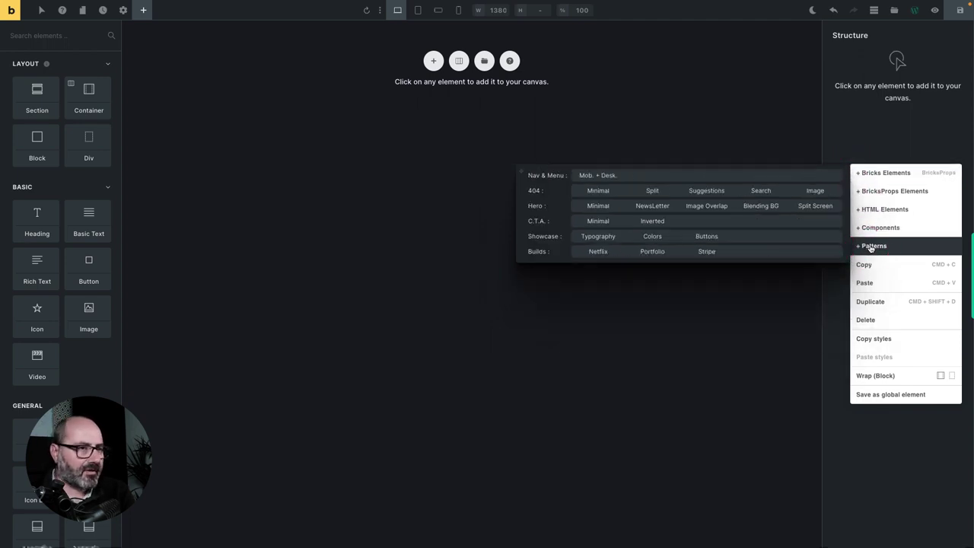
left_click_drag(694, 247, 655, 256)
left_click(647, 254)
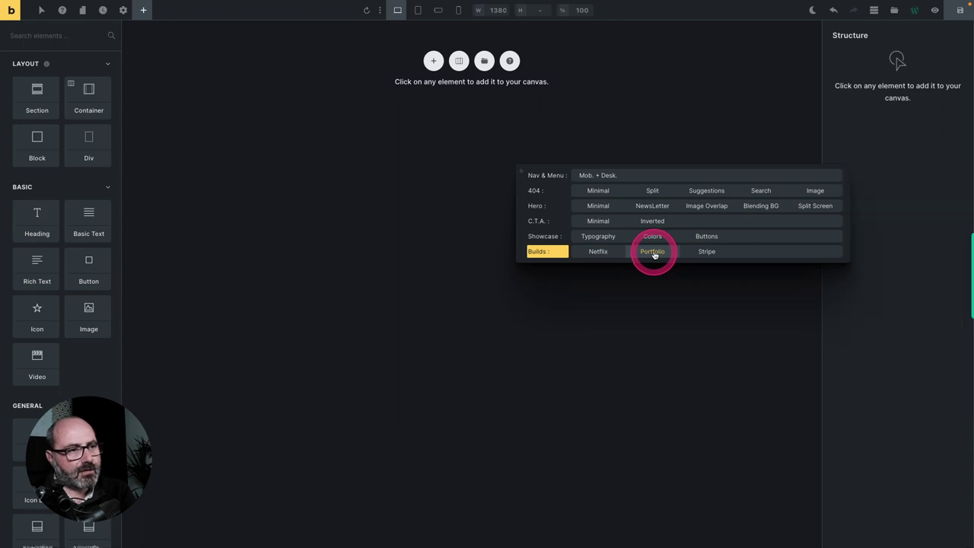
left_click(655, 256)
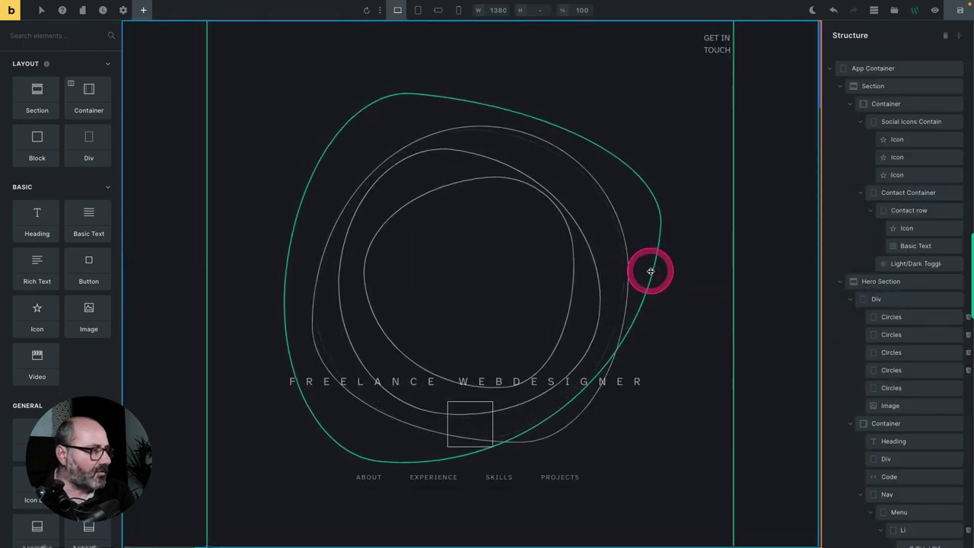
Select the large outlined circle in the Portfolio hero and scroll down the page.
left_click(649, 270)
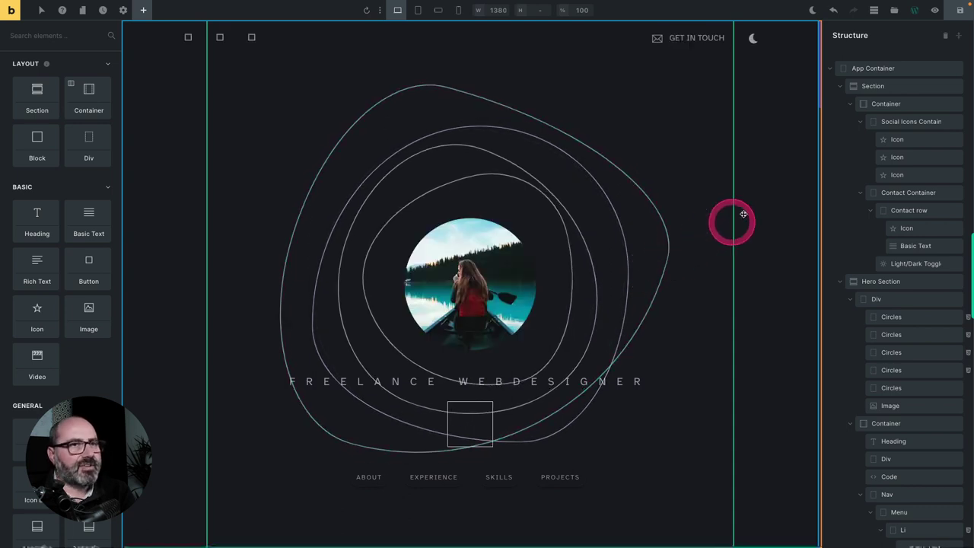
left_click(922, 210)
scroll(921, 209, "down", 10)
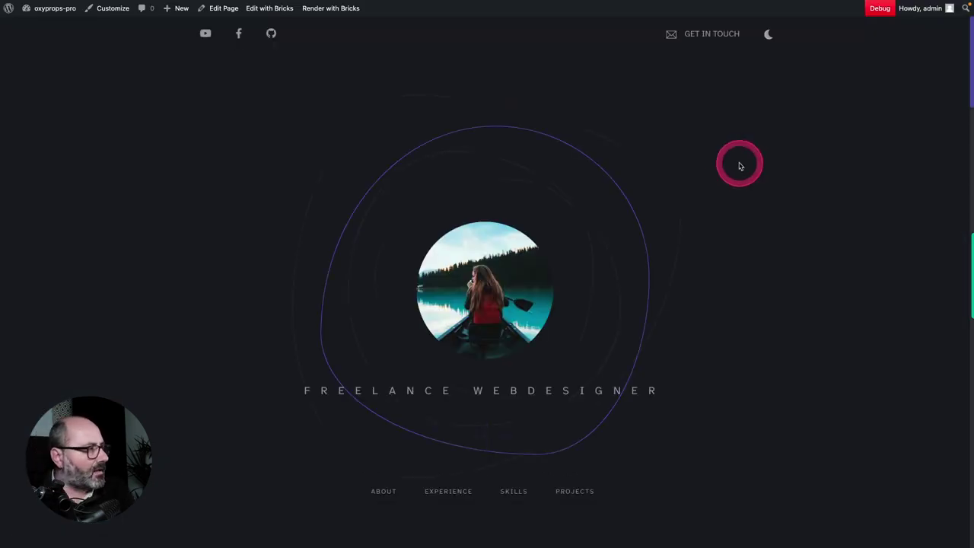
Scroll the live portfolio page down through Work Experience and Projects, then back up.
scroll(739, 166, "down", 15)
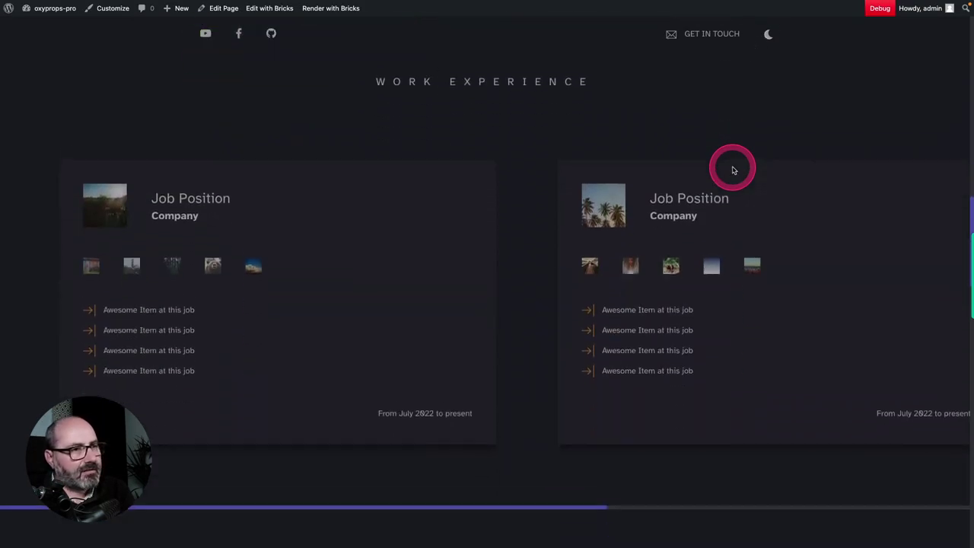
scroll(733, 171, "down", 12)
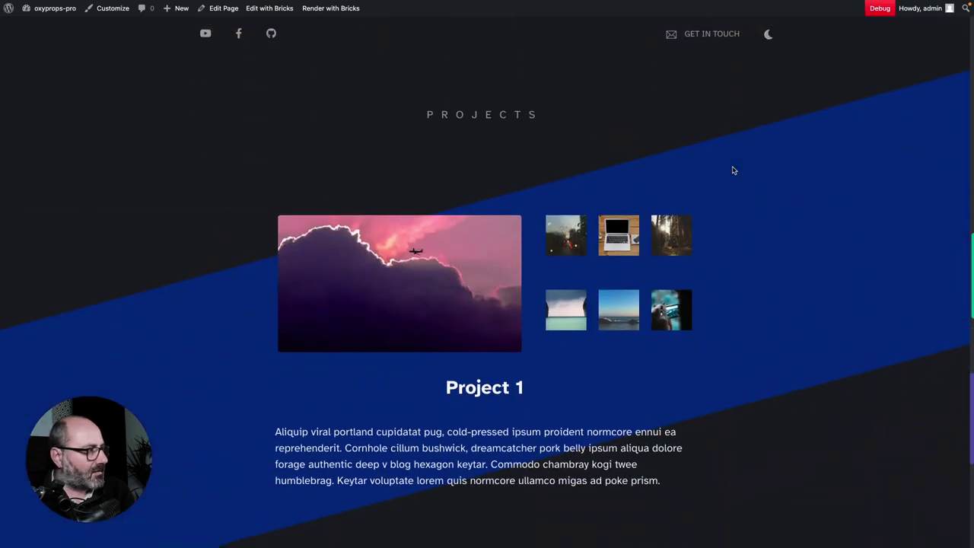
scroll(734, 170, "down", 5)
scroll(734, 170, "up", 5)
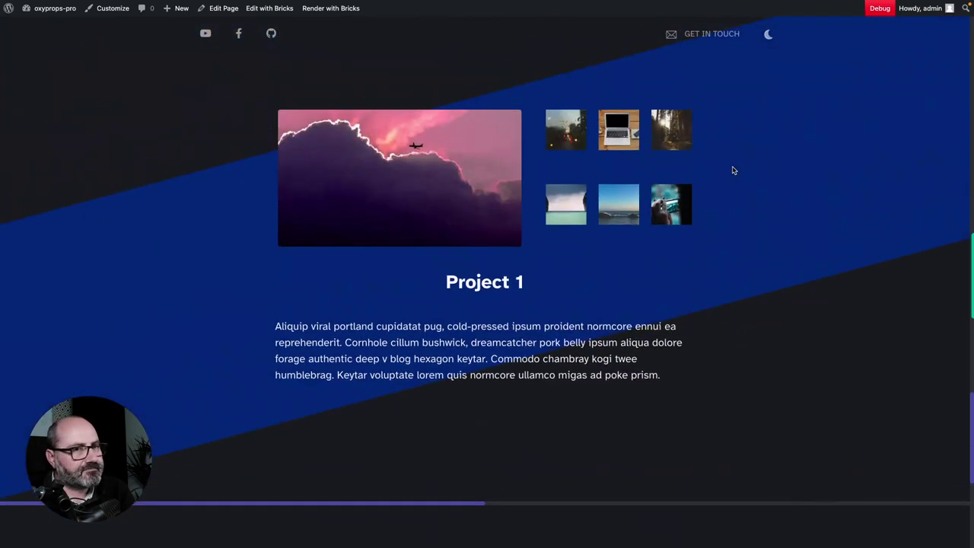
scroll(734, 170, "up", 20)
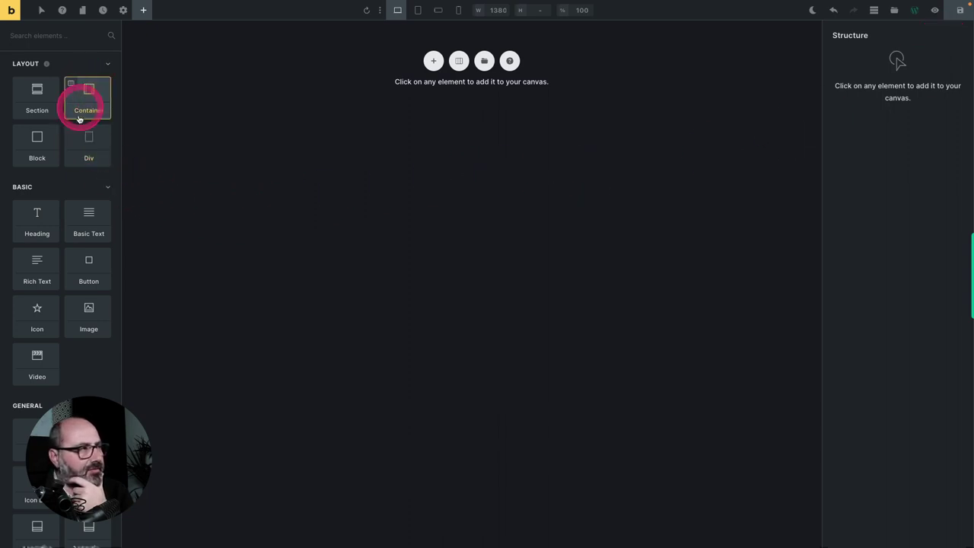
Scroll the elements panel to BricksProps and add the FAQ accordion element.
scroll(80, 183, "down", 15)
scroll(77, 193, "down", 2)
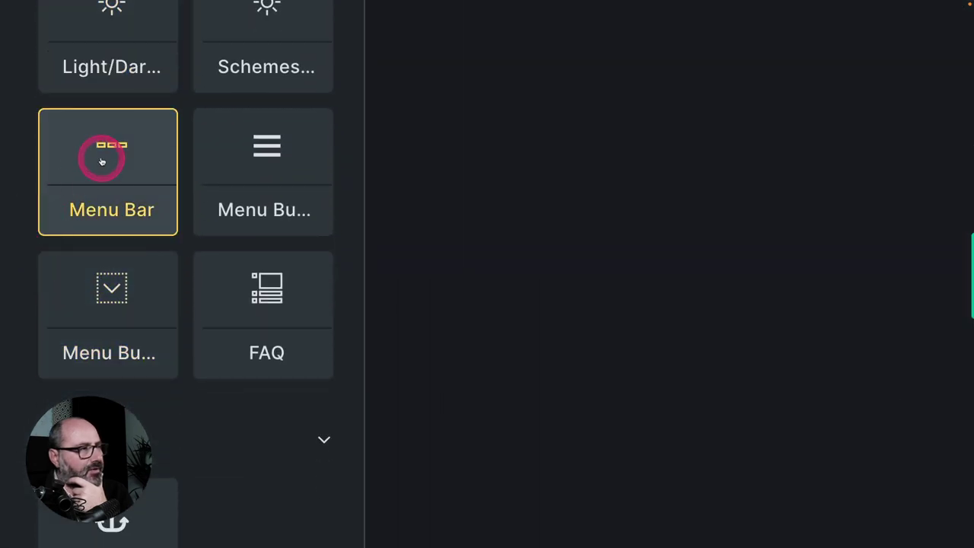
mouse_move(284, 176)
mouse_move(107, 312)
mouse_move(266, 311)
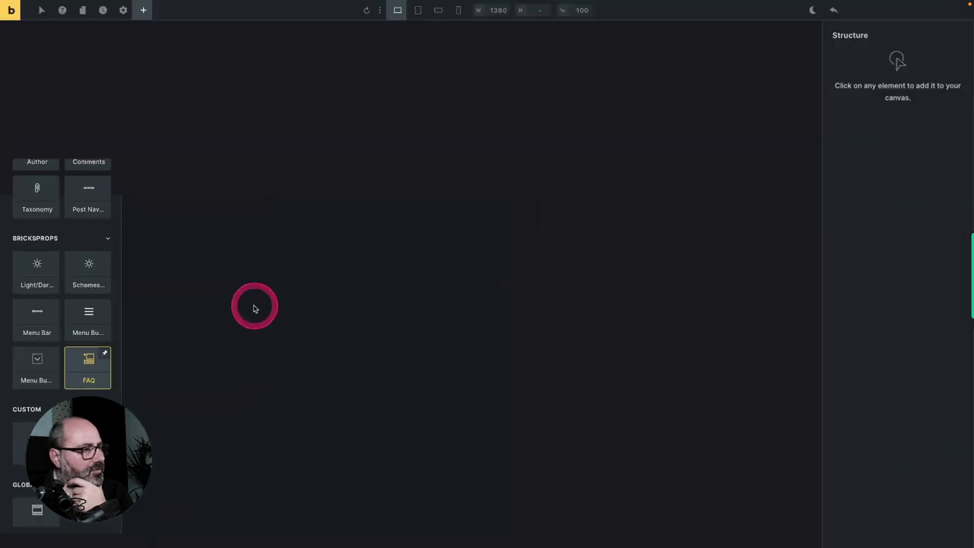
left_click(266, 312)
left_click(267, 46)
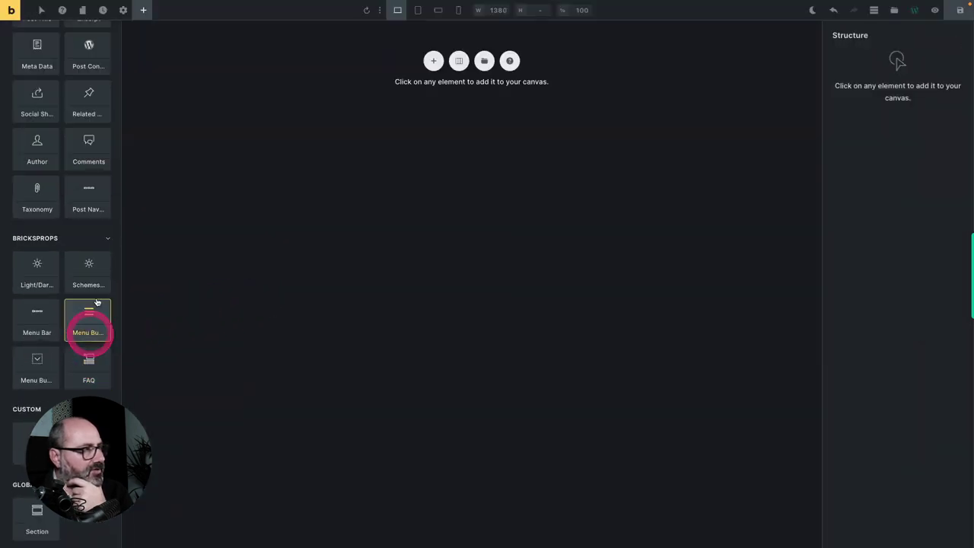
left_click(87, 361)
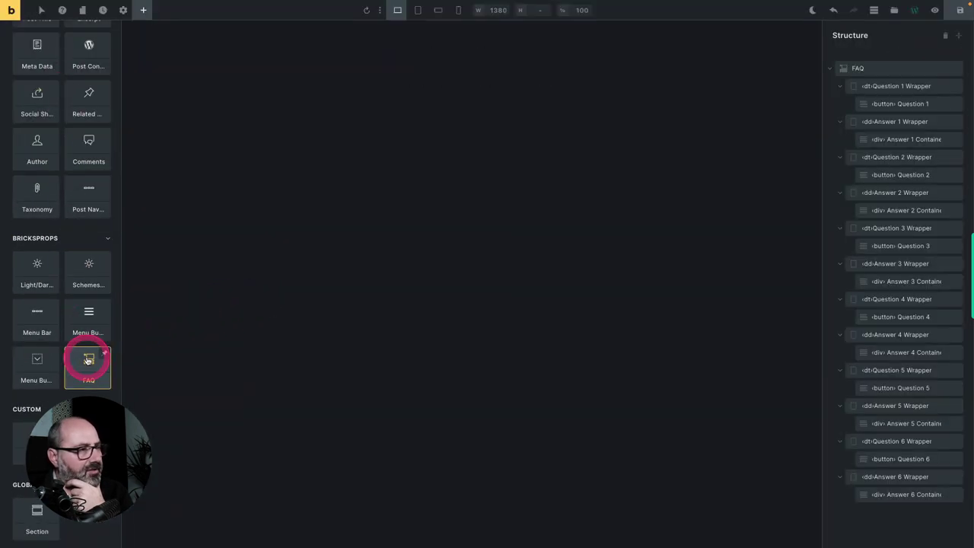
Select the 'How is keyboard supported?' question and review the FAQ structure.
left_click(244, 297)
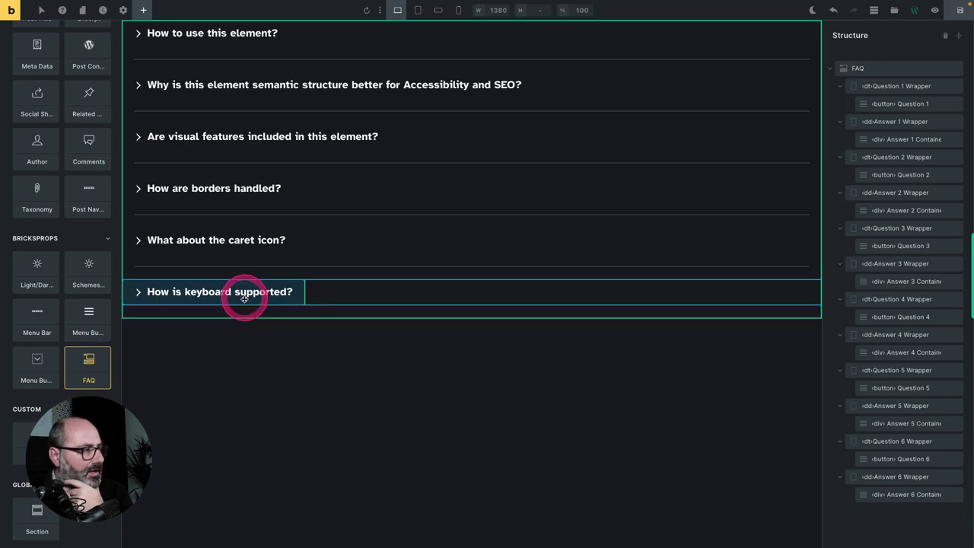
scroll(63, 367, "up", 1)
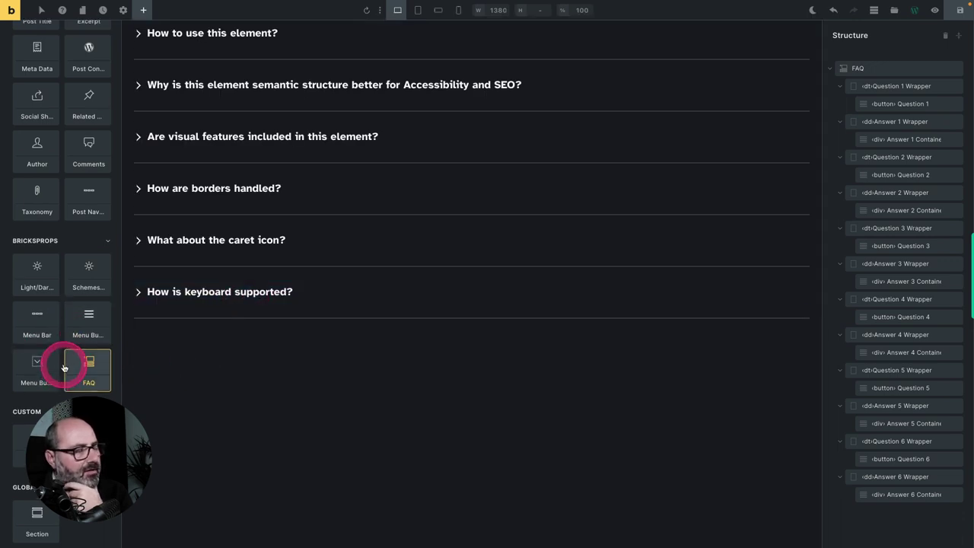
mouse_move(65, 369)
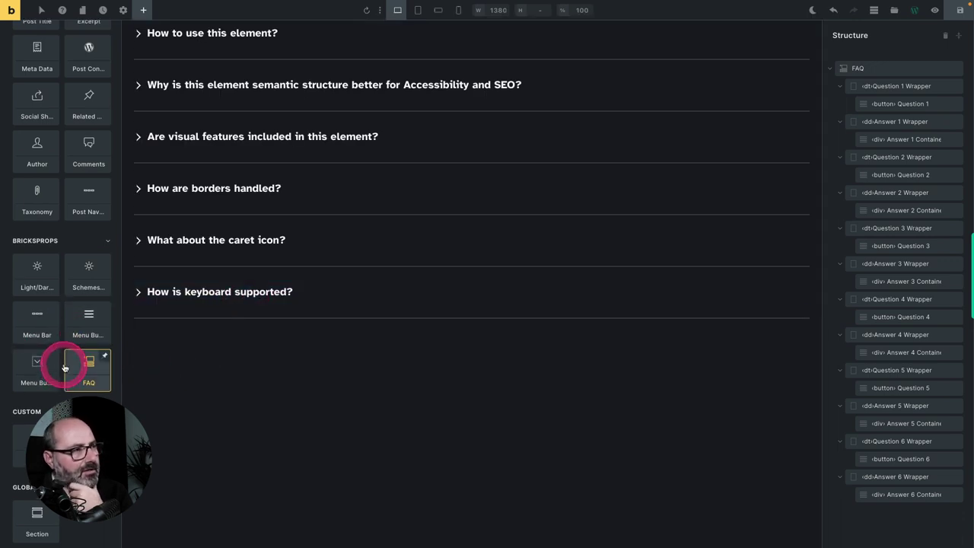
Clear the page and insert the BricksProps FAQ Full Demo pattern.
left_click(947, 39)
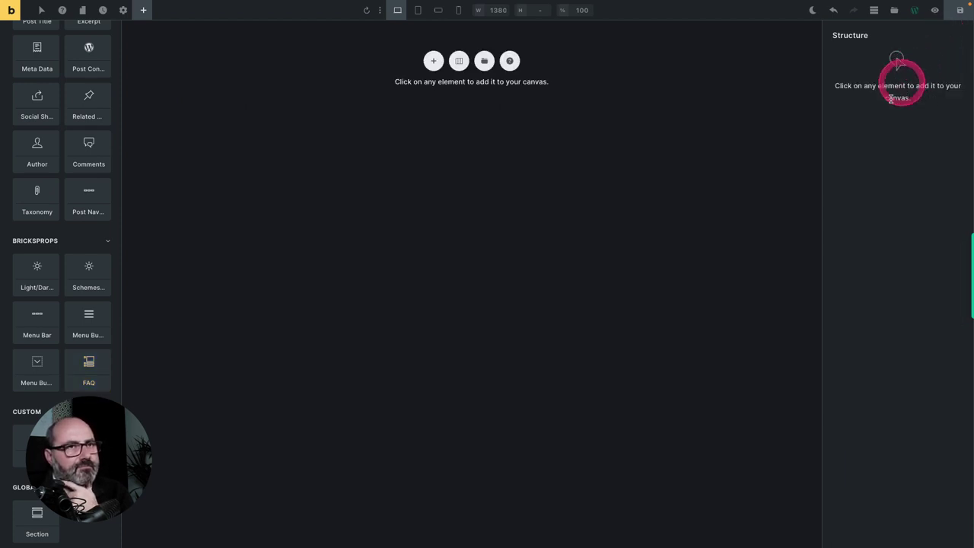
right_click(876, 160)
mouse_move(887, 183)
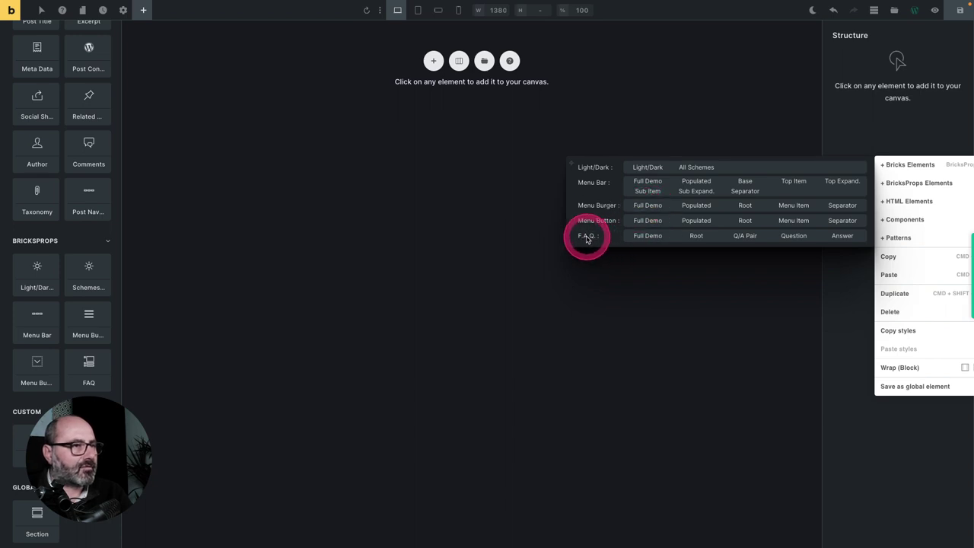
left_click(648, 236)
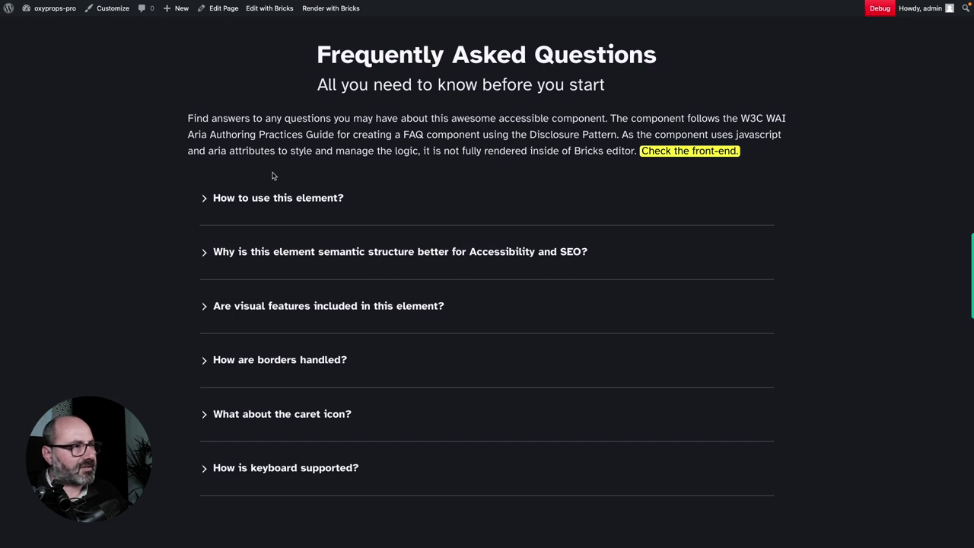
key("Tab")
key("Tab")
key("Tab")
key("Tab")
key("Tab")
key("Tab")
key("Tab")
key("Tab")
key("Down")
key("Down")
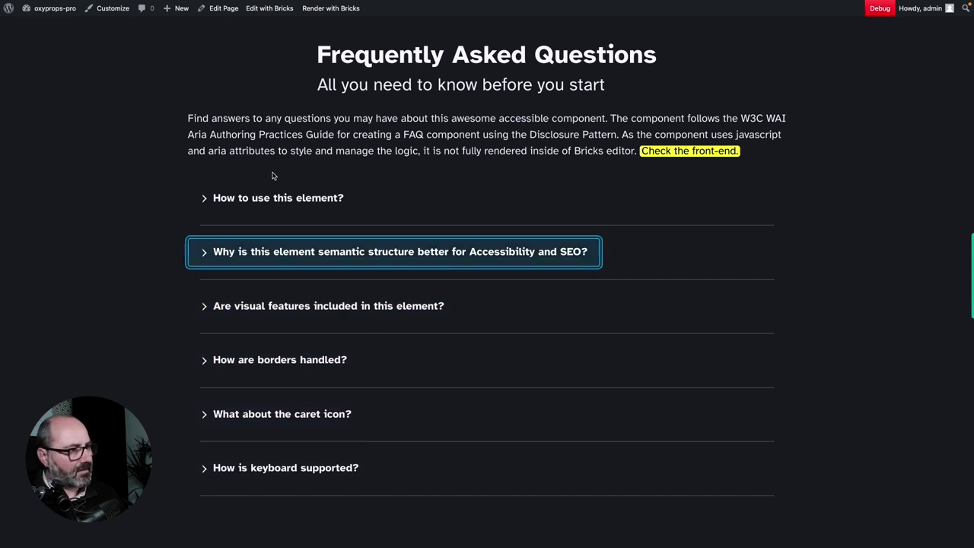
key("Up")
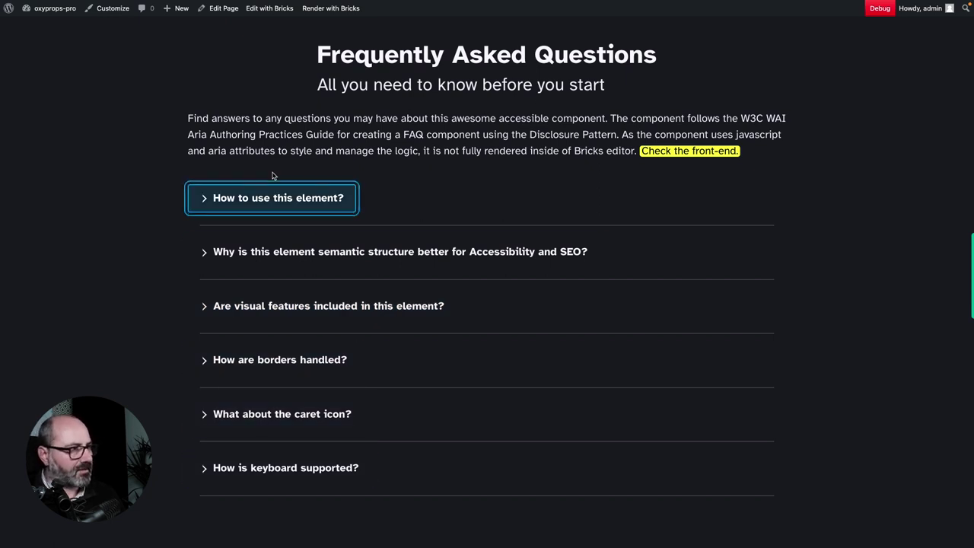
key("Return")
key("Return")
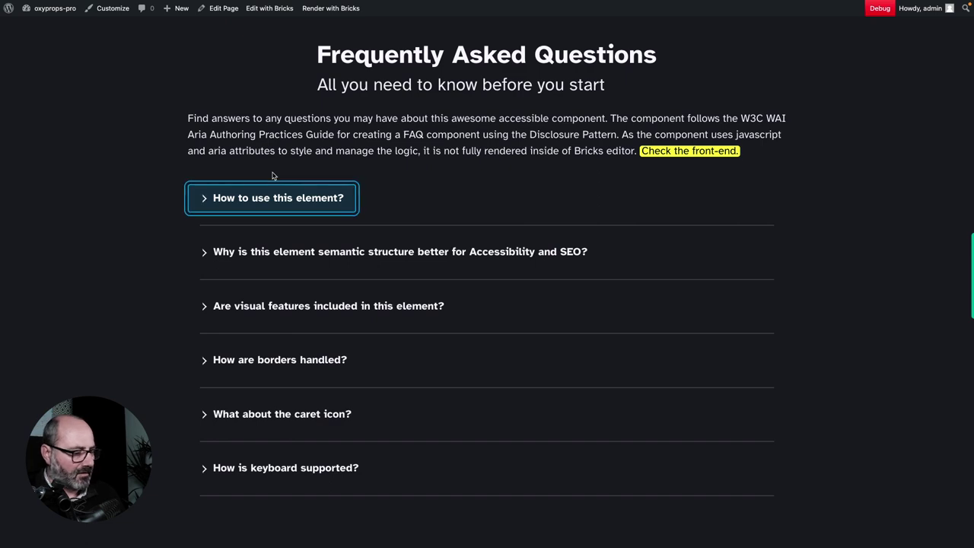
key("Return")
key("Return")
key("Return")
key("Return")
key("Return")
key("Return")
key("Tab")
key("Return")
key("Return")
Inspect the FAQ in DevTools, examining the first question's dt and answer's dd elements.
right_click(226, 404)
left_click(268, 449)
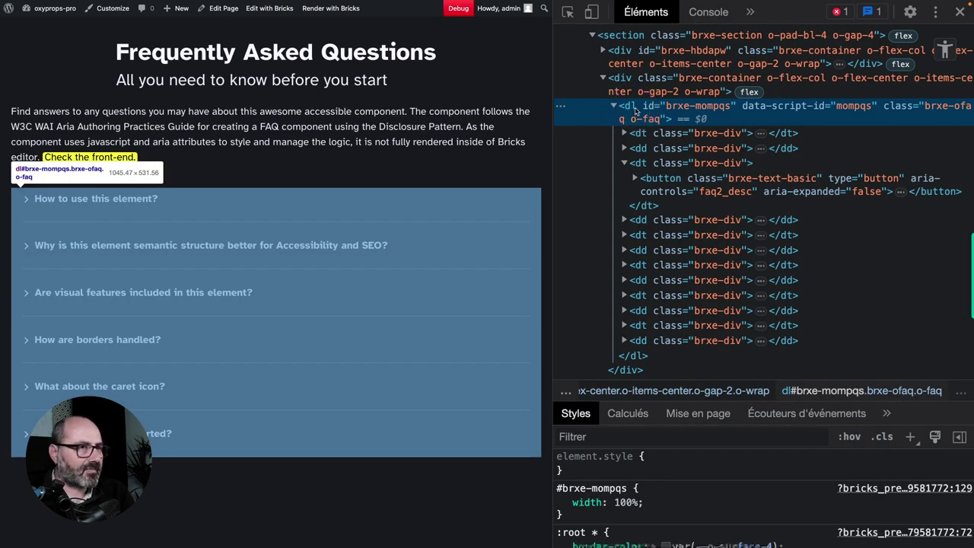
left_click(631, 131)
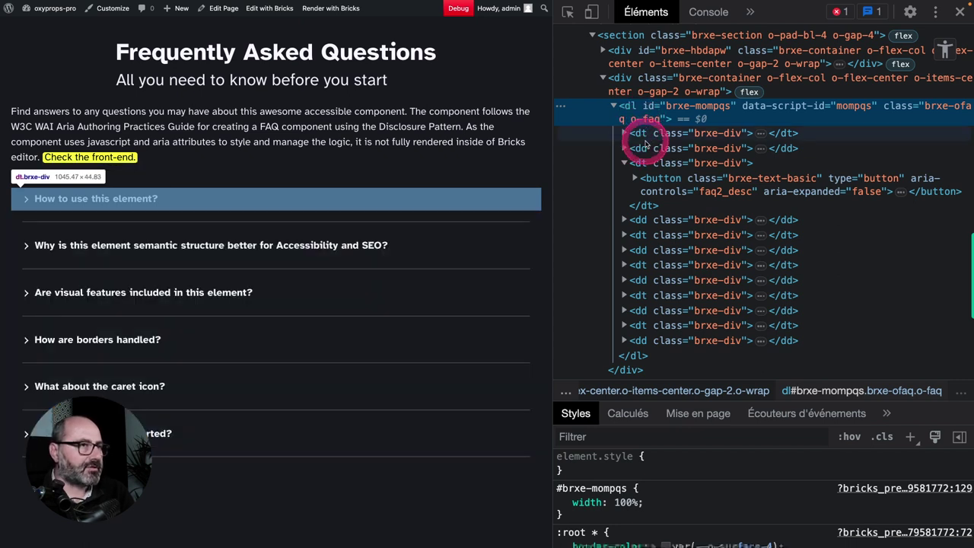
left_click(641, 150)
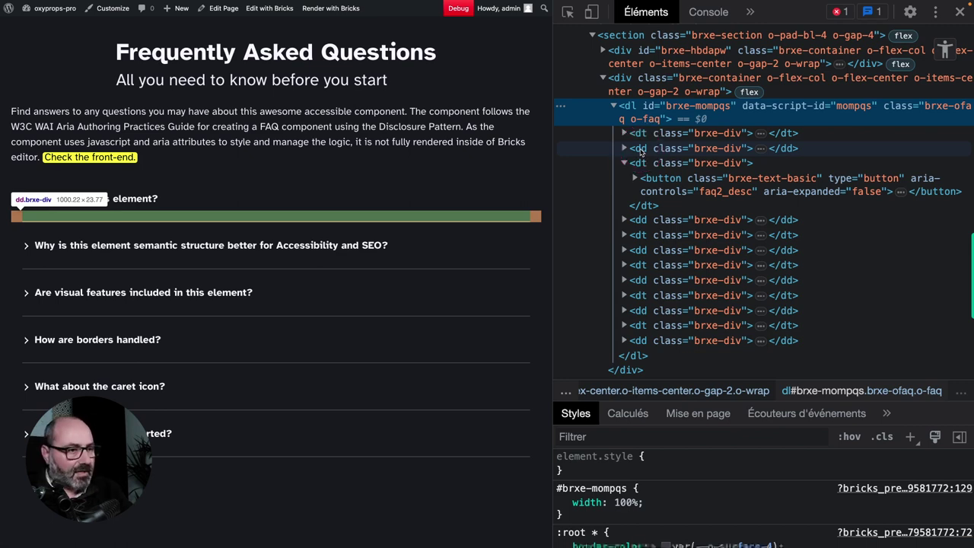
Insert the Menu Button Full Demo from the BricksProps element presets.
left_click(642, 150)
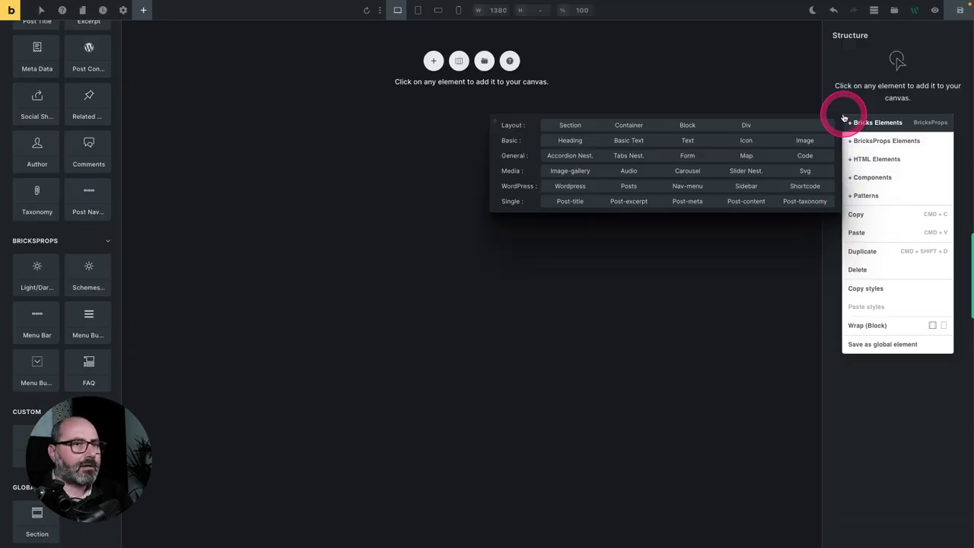
left_click(866, 159)
left_click(872, 144)
left_click(616, 170)
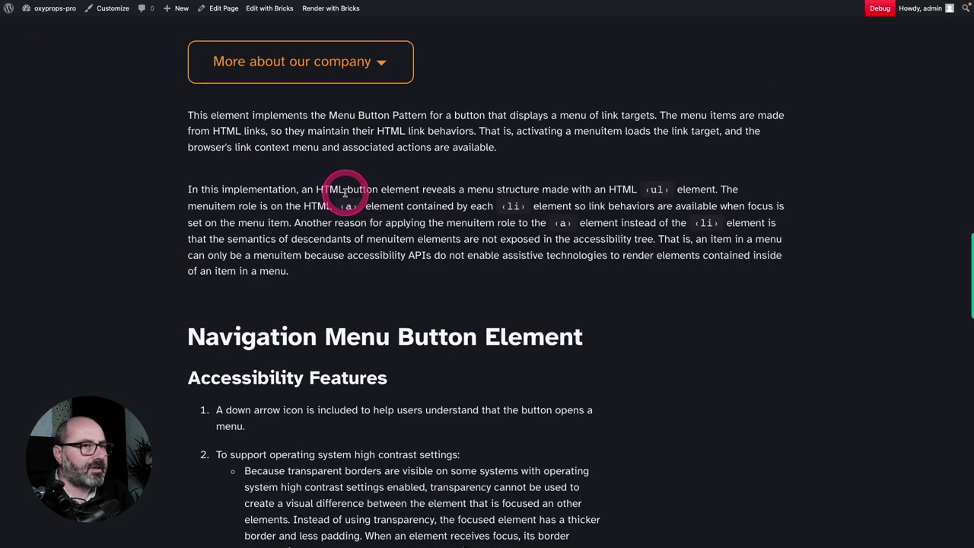
Scroll through the Menu Button demo on the front-end page.
scroll(345, 193, "down", 3)
scroll(344, 193, "up", 3)
scroll(345, 193, "down", 3)
scroll(381, 252, "down", 2)
scroll(275, 300, "down", 5)
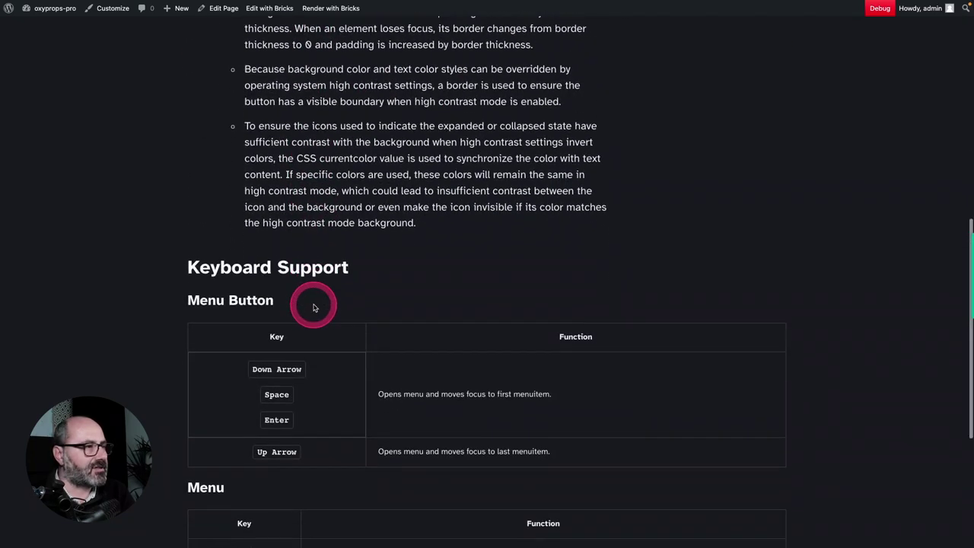
scroll(316, 307, "down", 5)
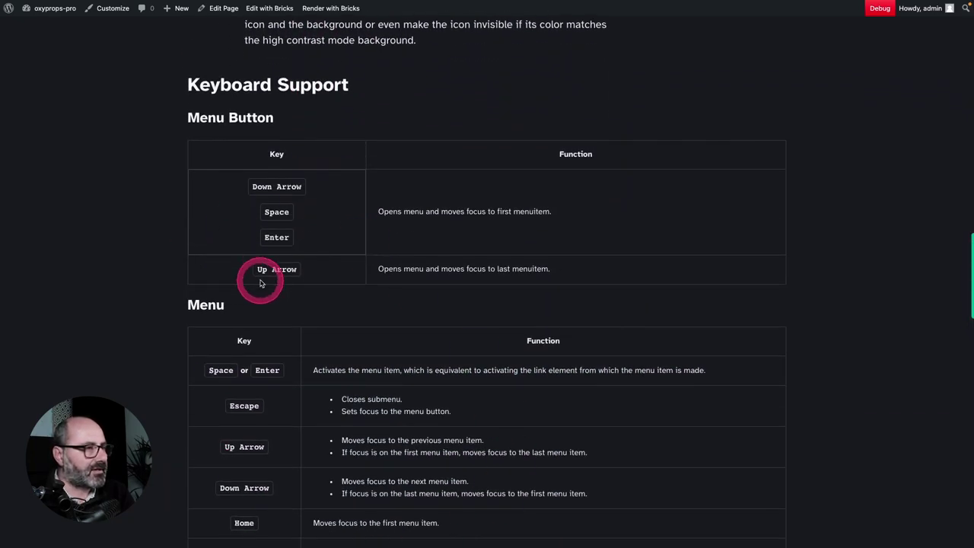
scroll(262, 280, "up", 10)
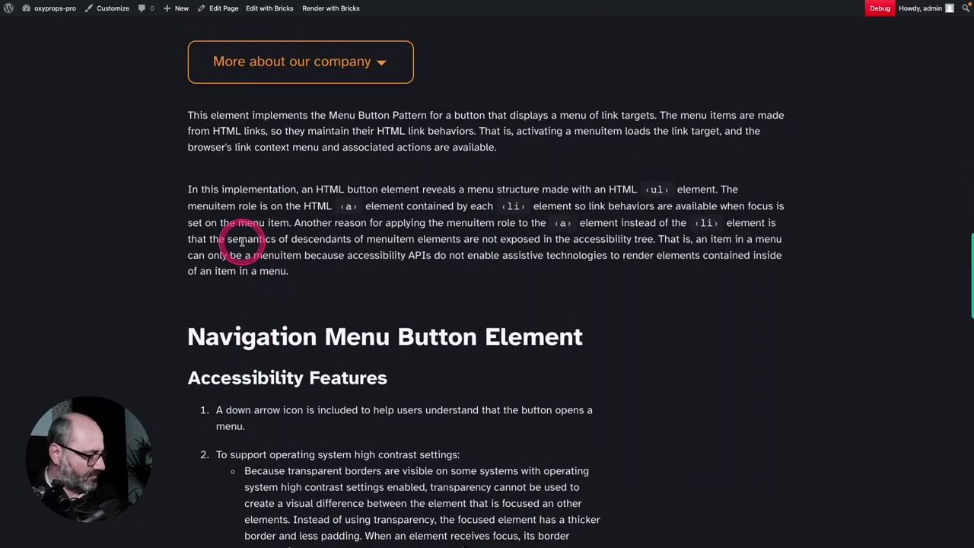
Tab to the 'More about our company' button, open its menu with Enter, close with Escape.
key("Tab")
key("Return")
key("Tab")
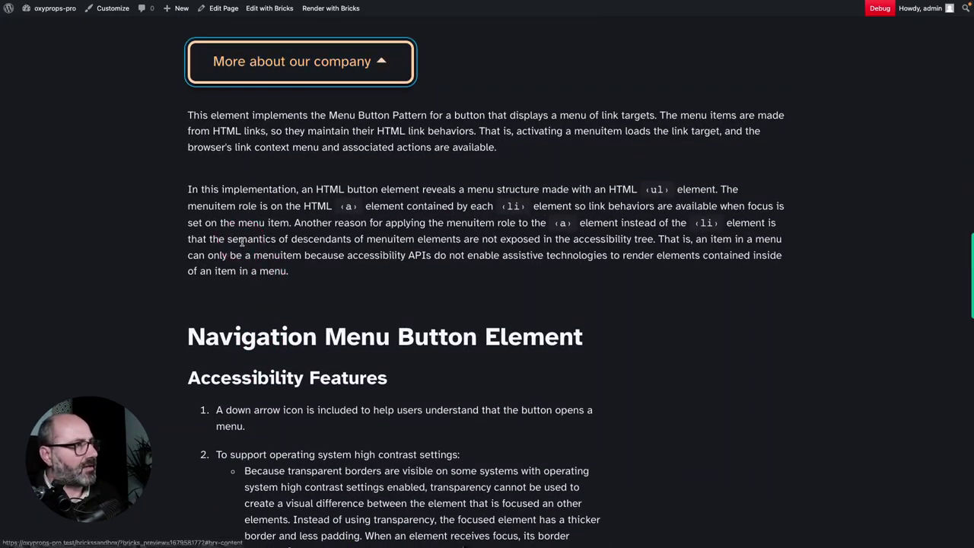
key("Tab")
key("shift+Tab")
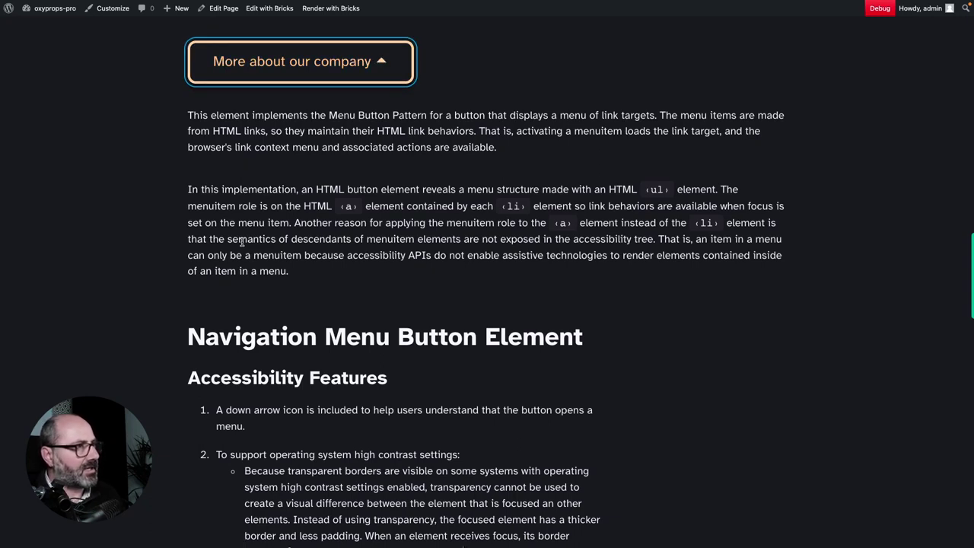
left_click(116, 48)
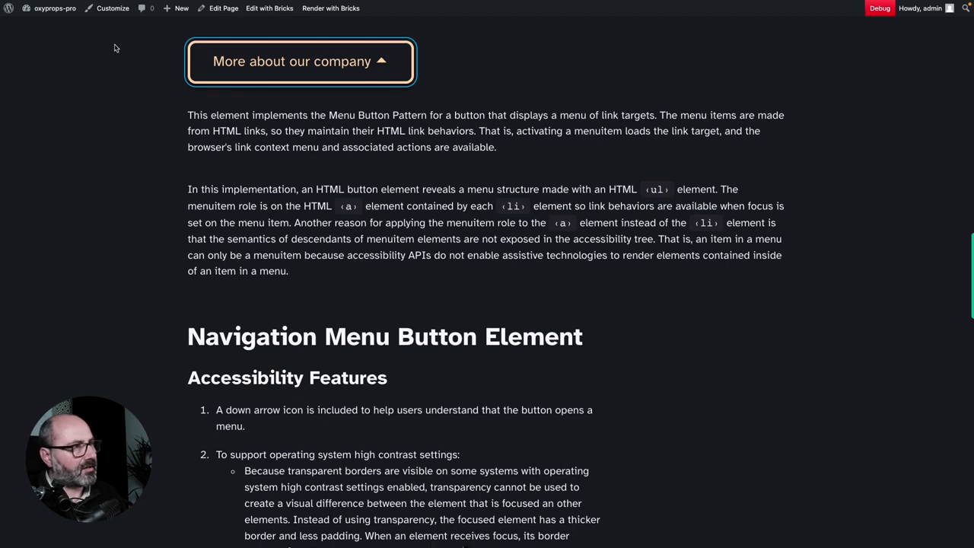
key("Return")
key("Escape")
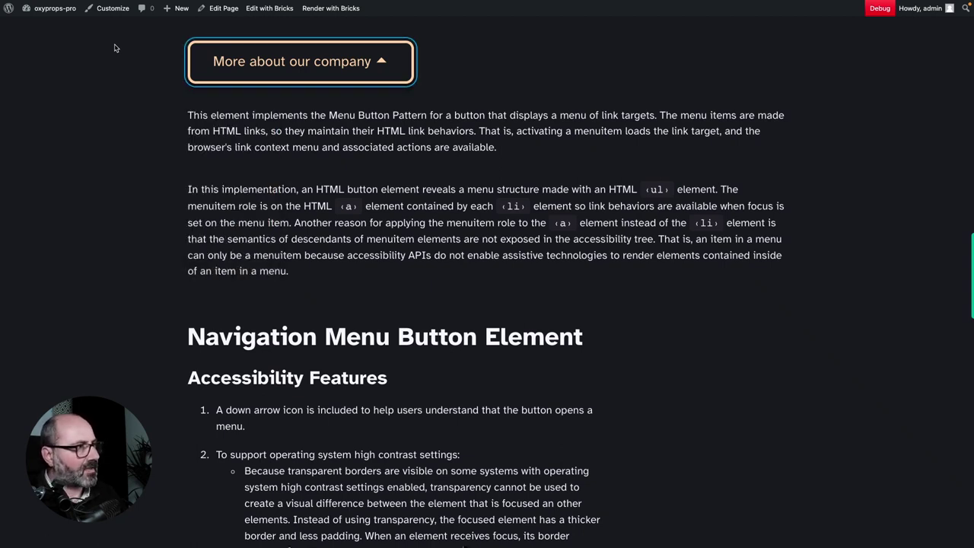
Reopen and close the company menu, then arrow-jump focus between Item #1 and the last item.
key("Return")
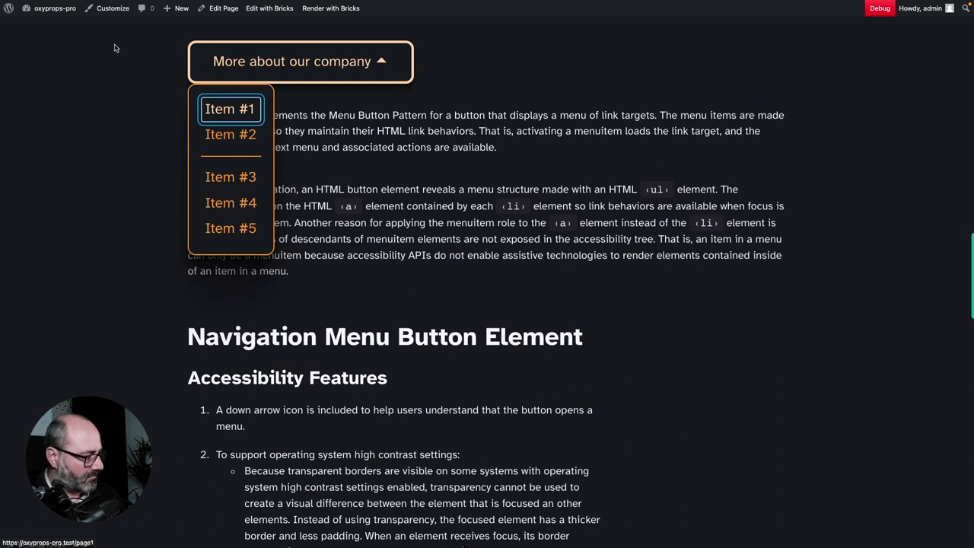
key("Escape")
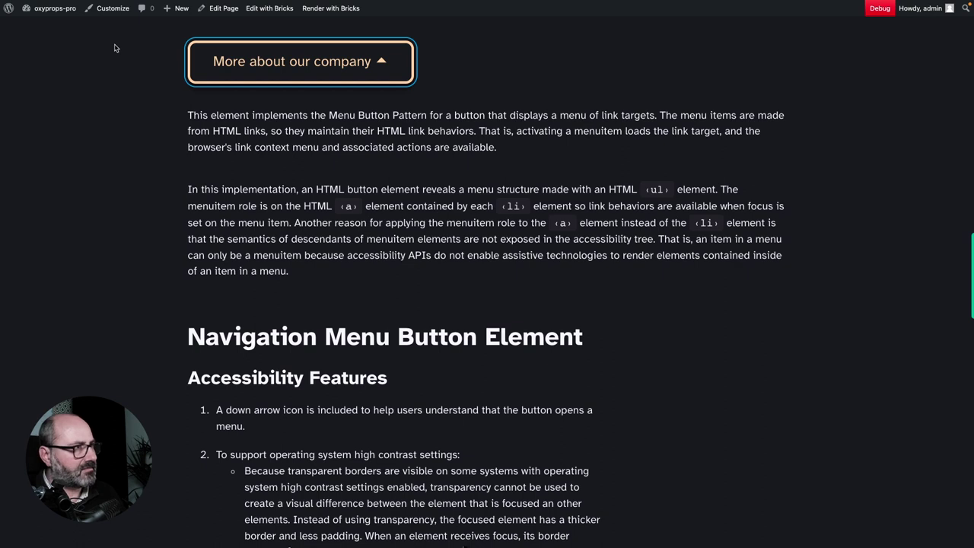
key("Return")
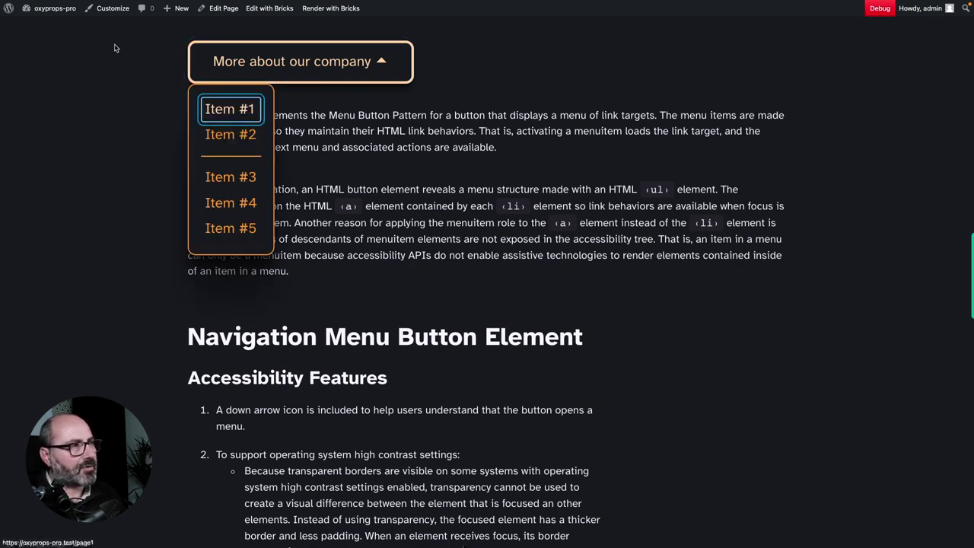
key("Down")
key("Down")
key("Down")
key("Up")
key("Up")
key("Up")
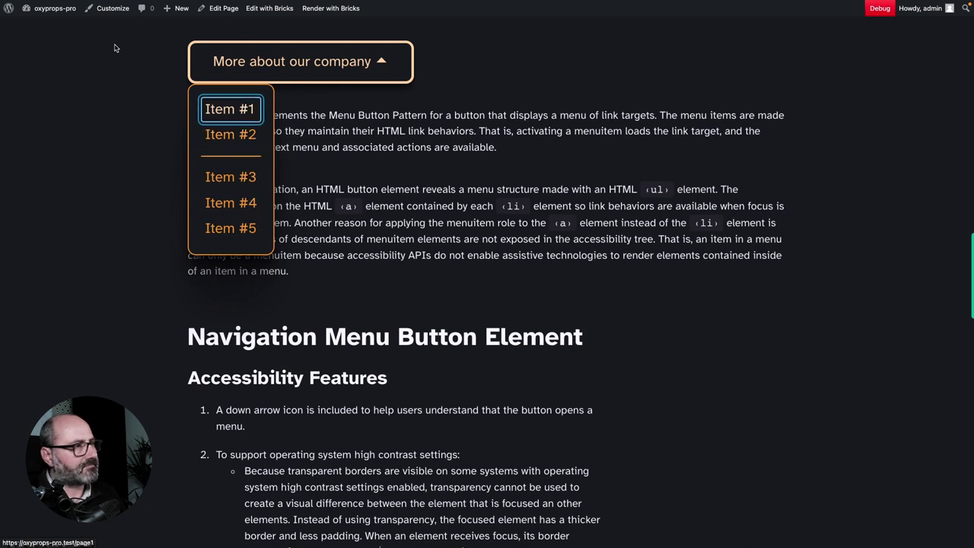
key("Down")
key("Down")
key("Down")
key("Down")
key("Up")
key("Up")
key("Up")
key("Up")
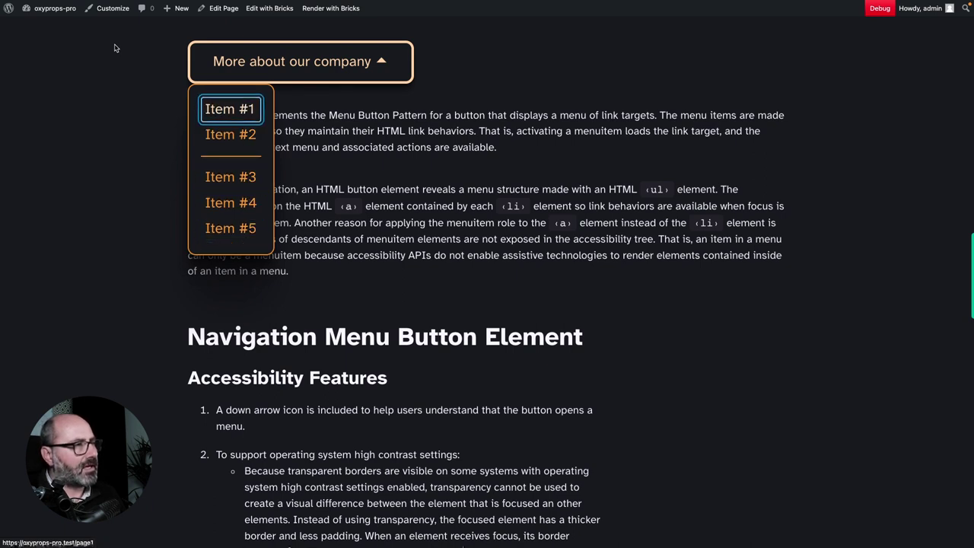
Arrow through the menu items from Item #1 down to Item #5.
key("Down")
key("Down")
key("Down")
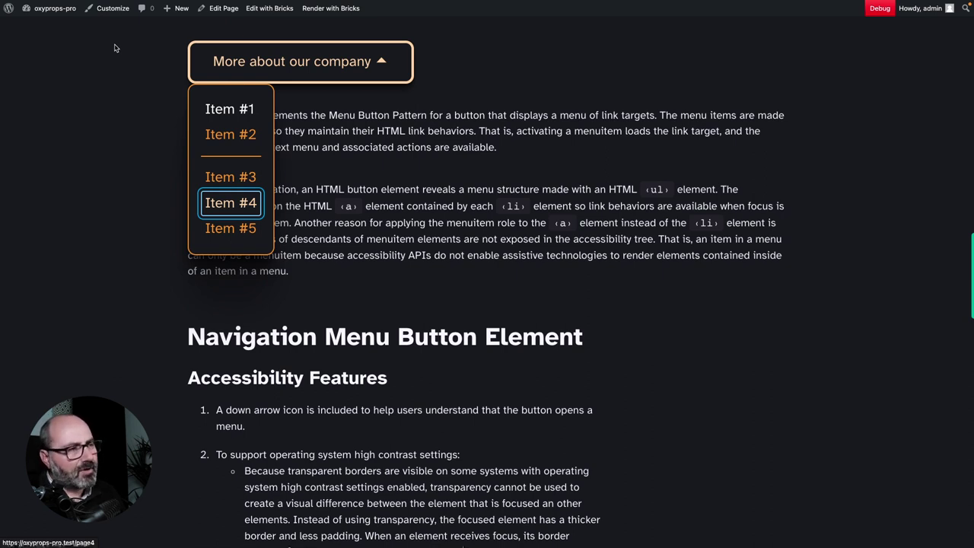
key("Up")
key("Up")
key("Up")
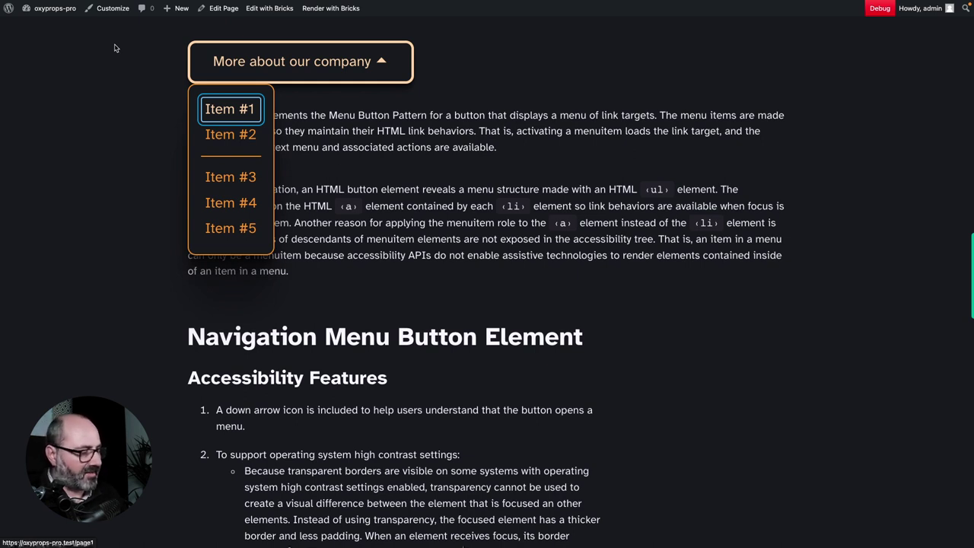
key("Down")
key("Down")
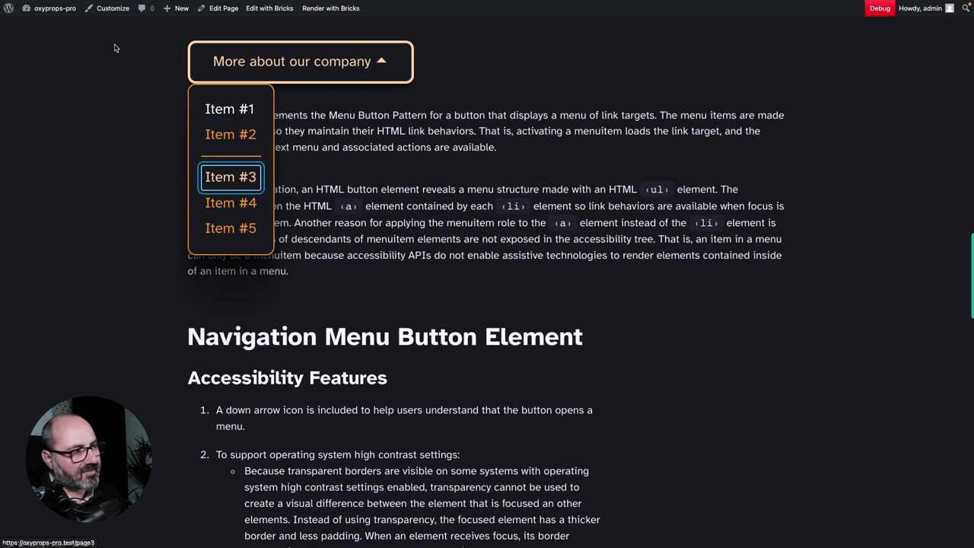
key("Down")
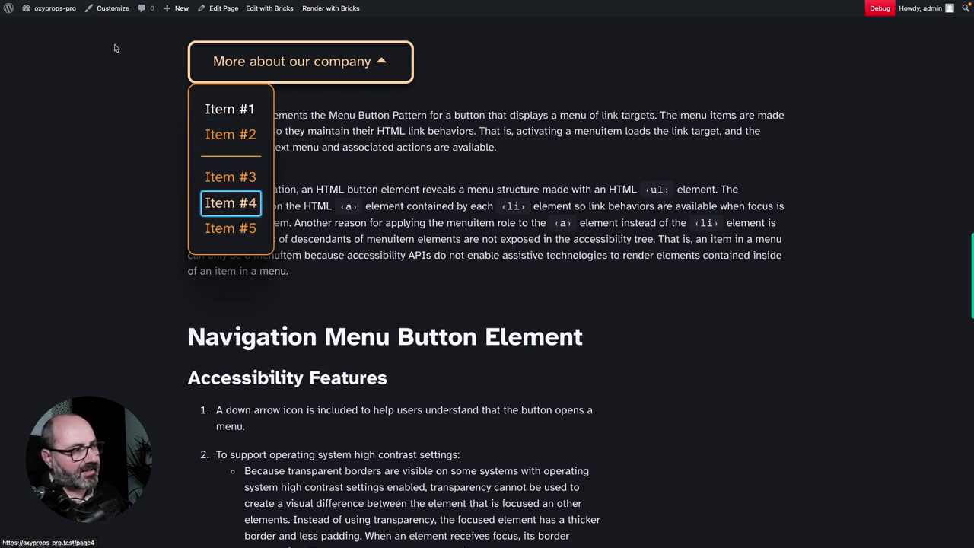
key("Down")
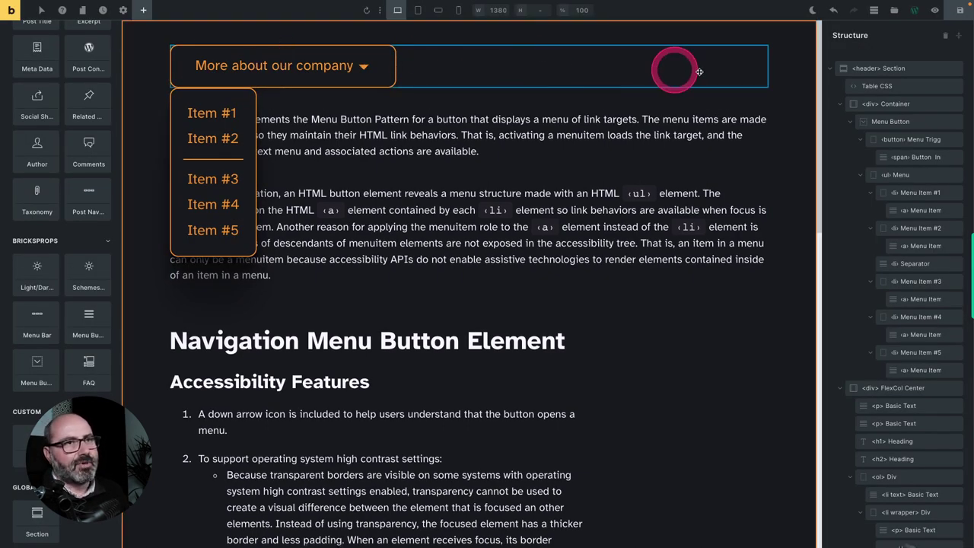
Clear the page and insert the BricksProps Menu Burger Full Demo.
left_click(945, 35)
right_click(882, 133)
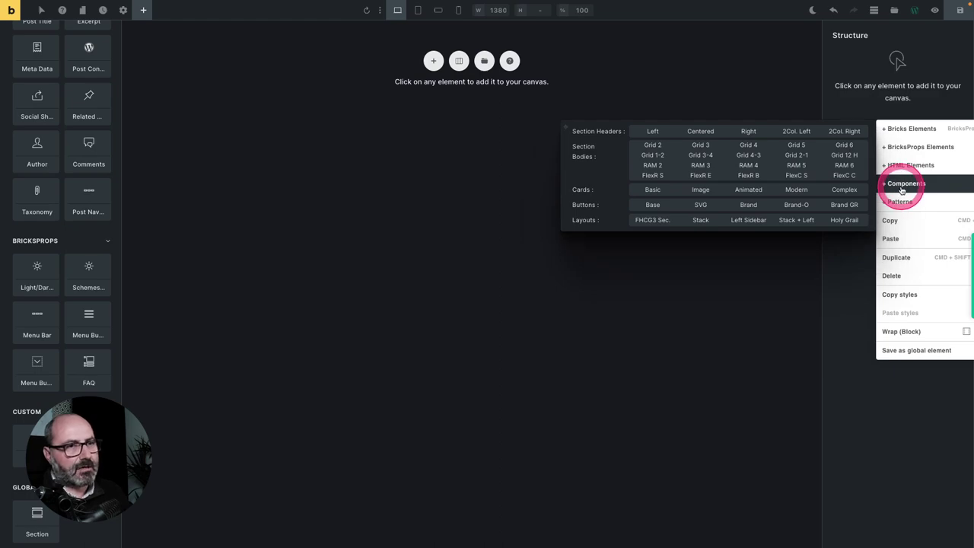
left_click(646, 163)
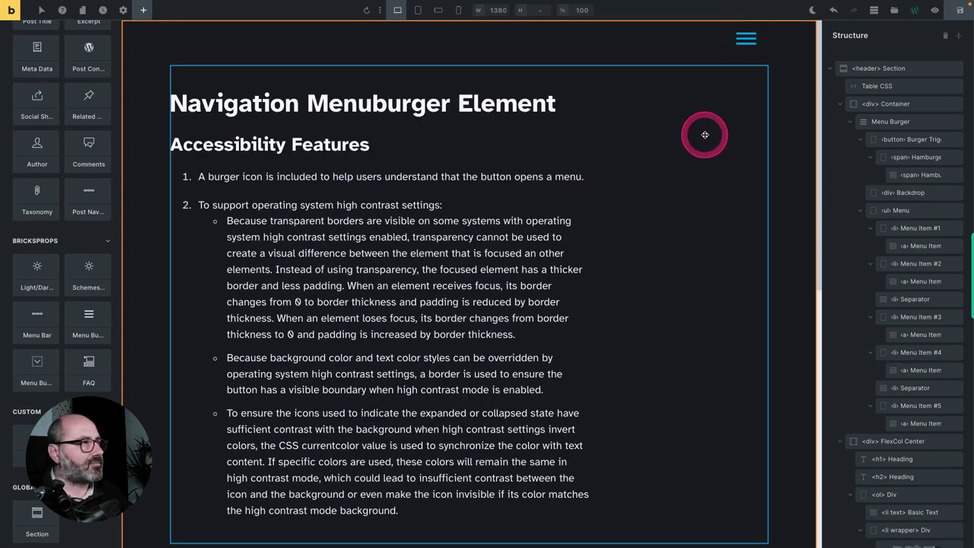
Open the Menuburger demo page on the live front end.
key("ctrl+Tab")
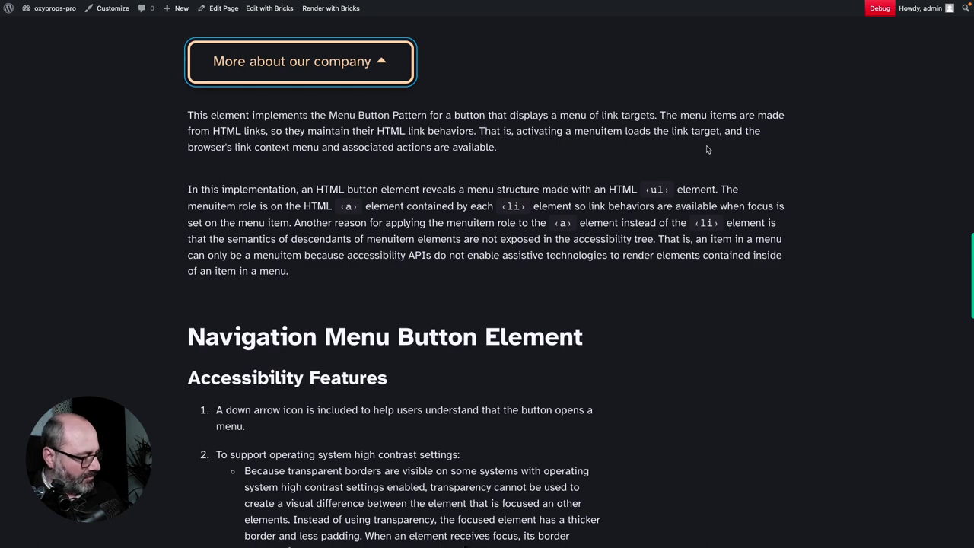
key("ctrl+Tab")
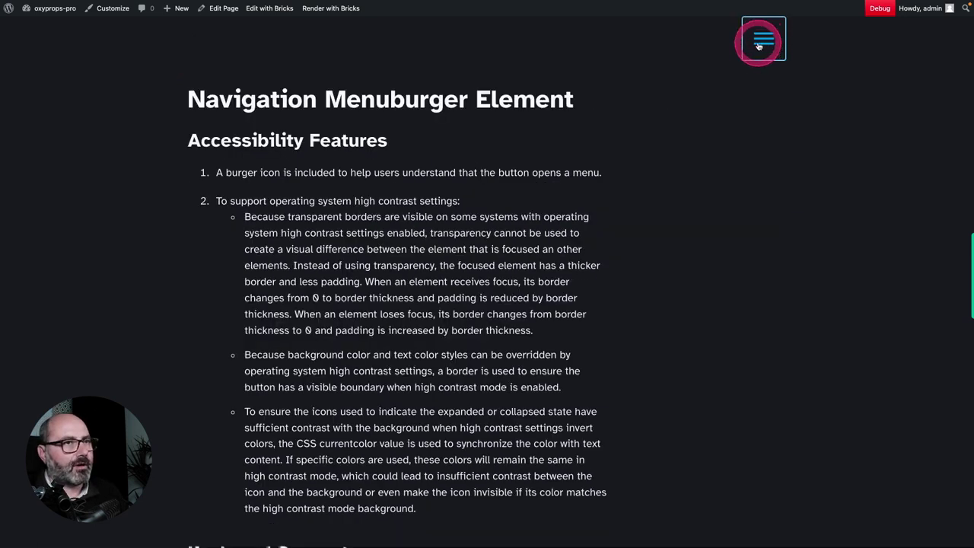
left_click(605, 99)
Keyboard-test the burger menu: Enter opens it, Tab/Shift+Tab cycle links, Escape closes.
key("Tab")
key("Tab")
key("Tab")
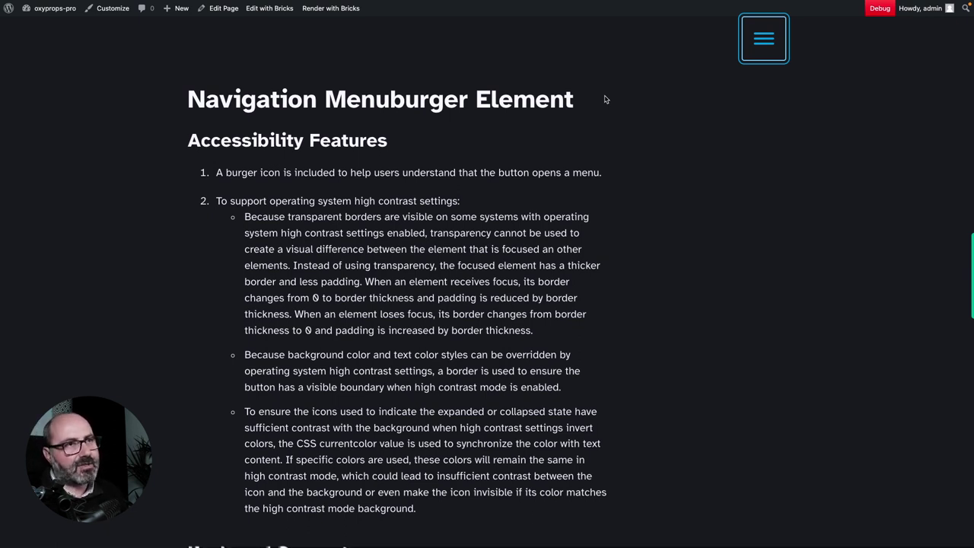
key("Return")
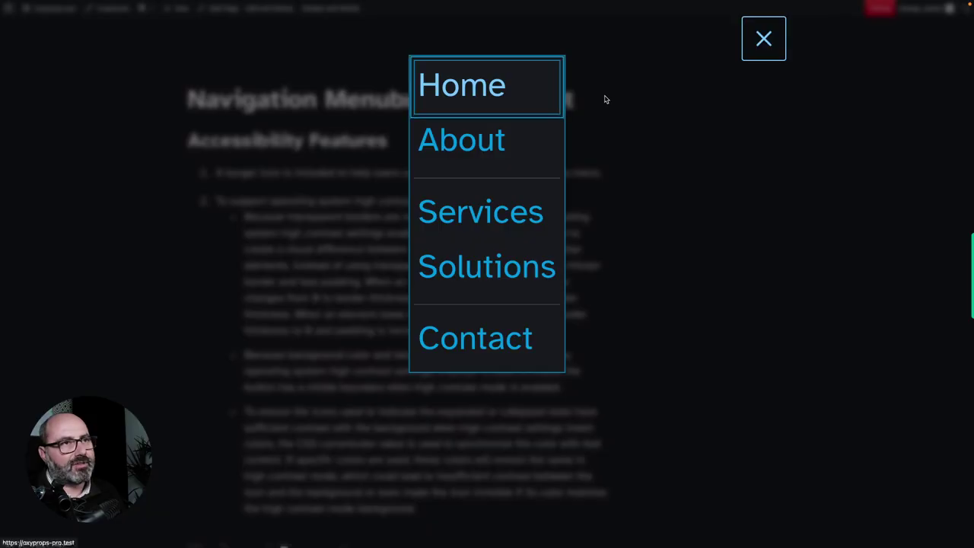
key("Tab")
key("Tab")
key("Tab")
key("Tab")
key("Tab")
key("shift+Tab")
key("shift+Tab")
key("shift+Tab")
key("shift+Tab")
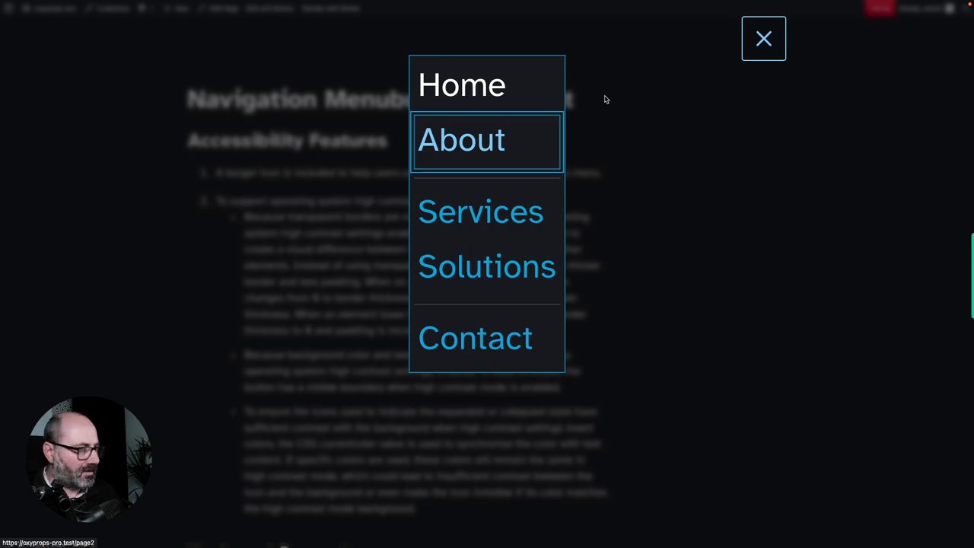
key("Escape")
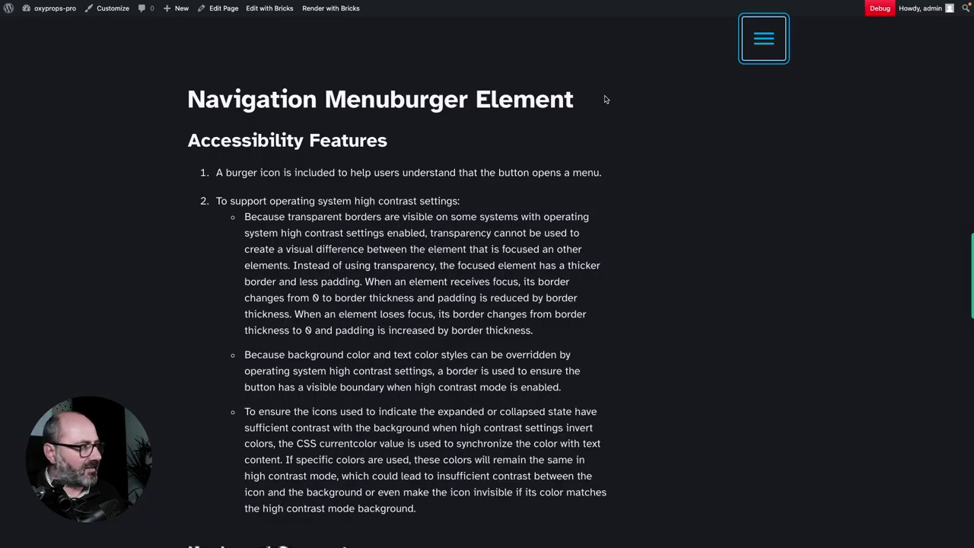
Insert the BricksProps Menu Bar Base template with Home, About, Services, Solutions, Contact.
right_click(869, 144)
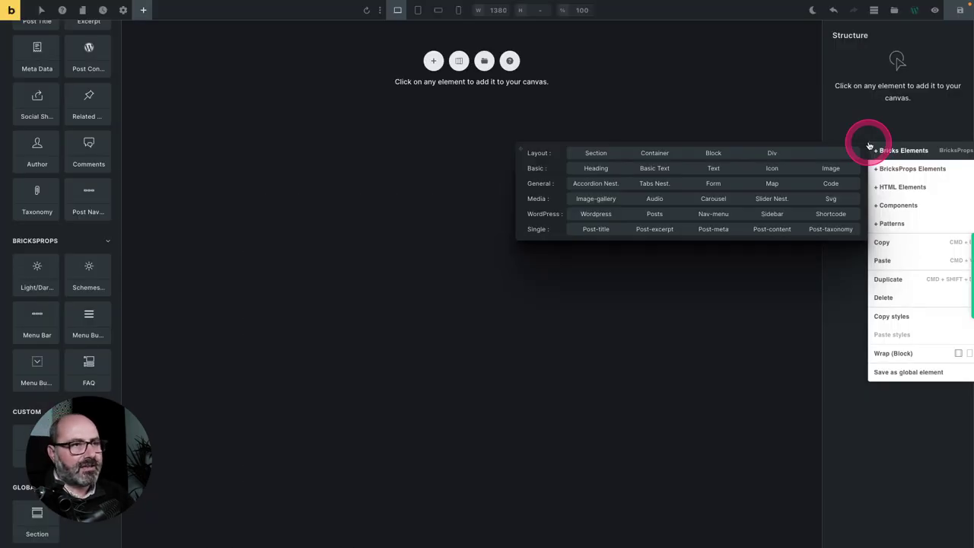
left_click(880, 207)
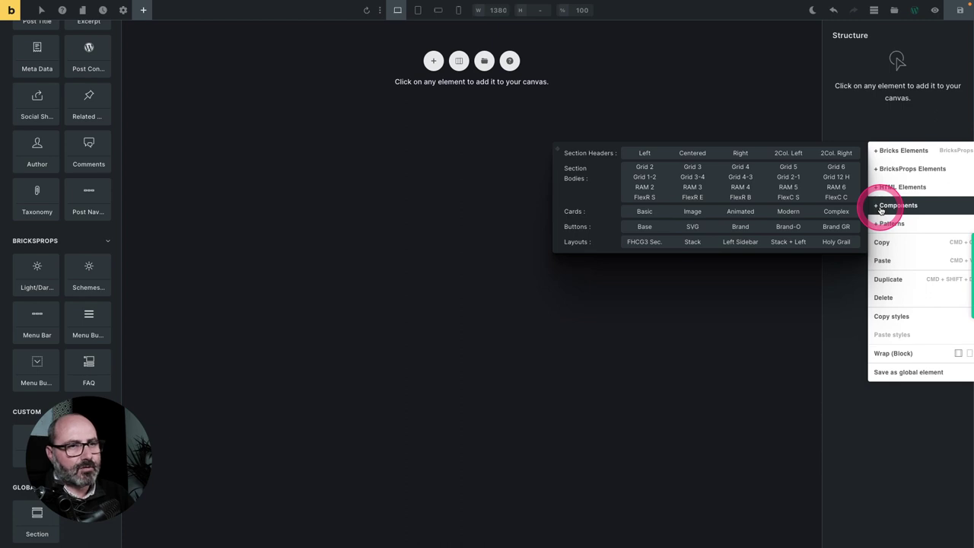
left_click(884, 171)
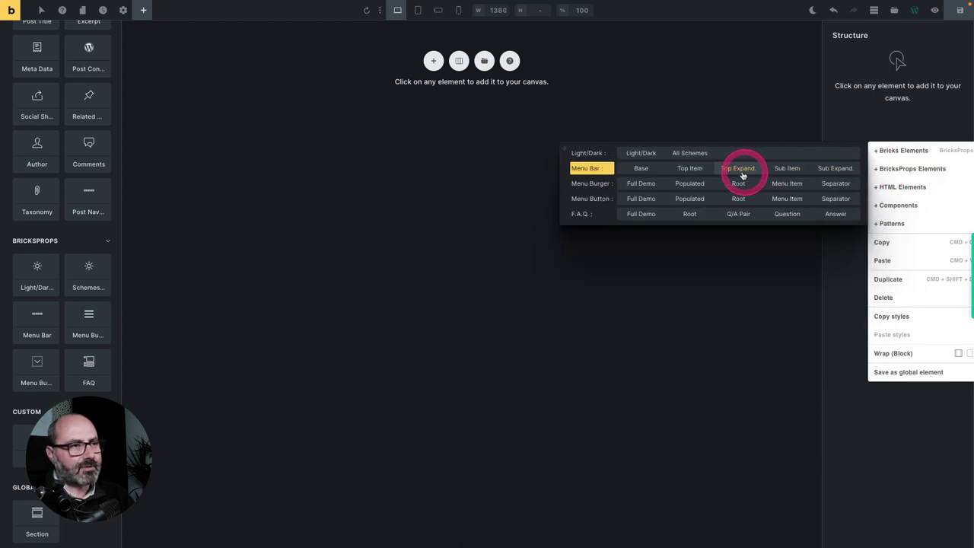
left_click(644, 170)
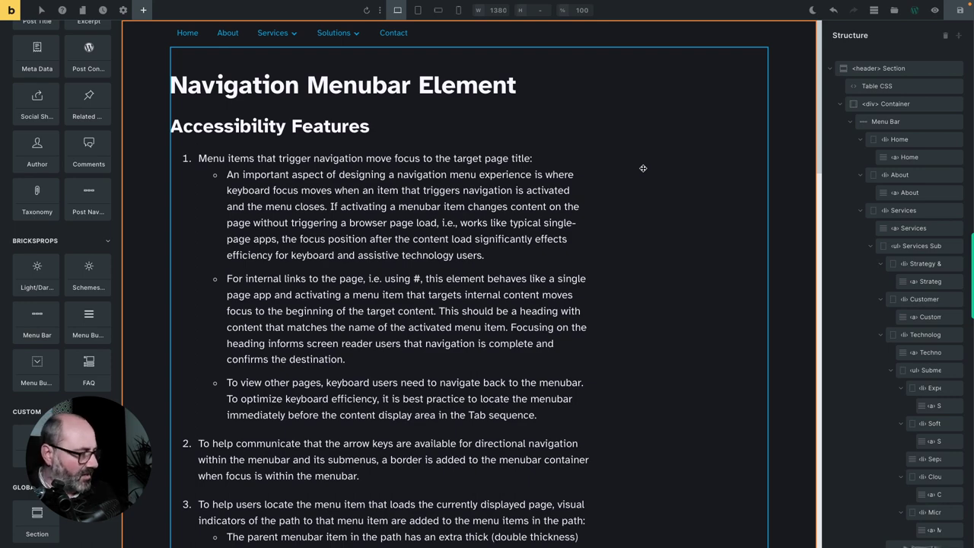
View the Menu Bar page live, Tab to Home and arrow along the menubar to Services.
key("ctrl+Tab")
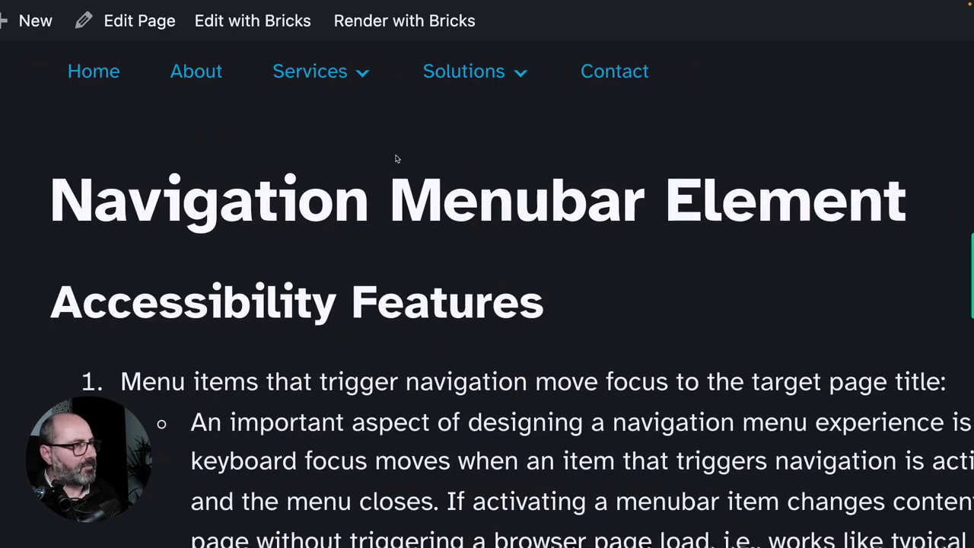
key("Tab")
key("Tab")
key("Tab")
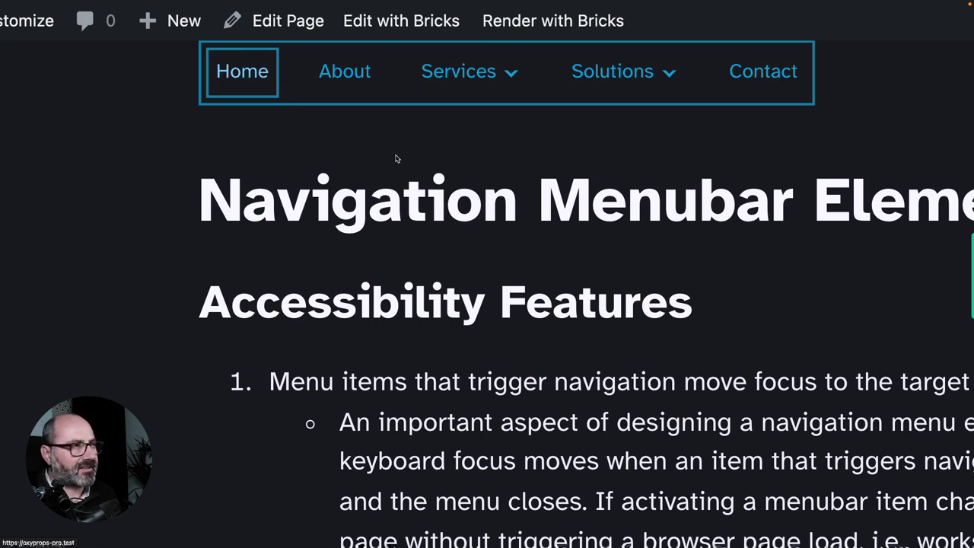
key("shift+Tab")
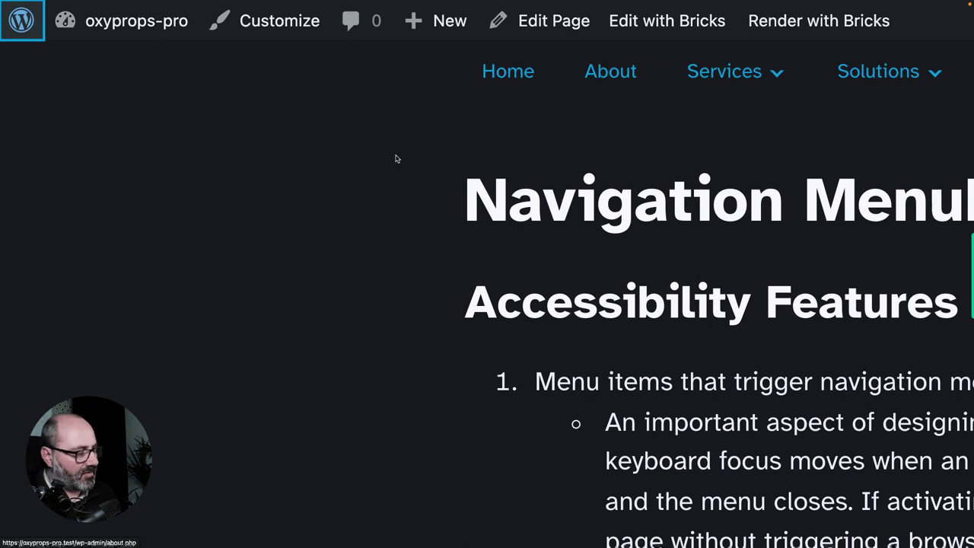
key("Tab")
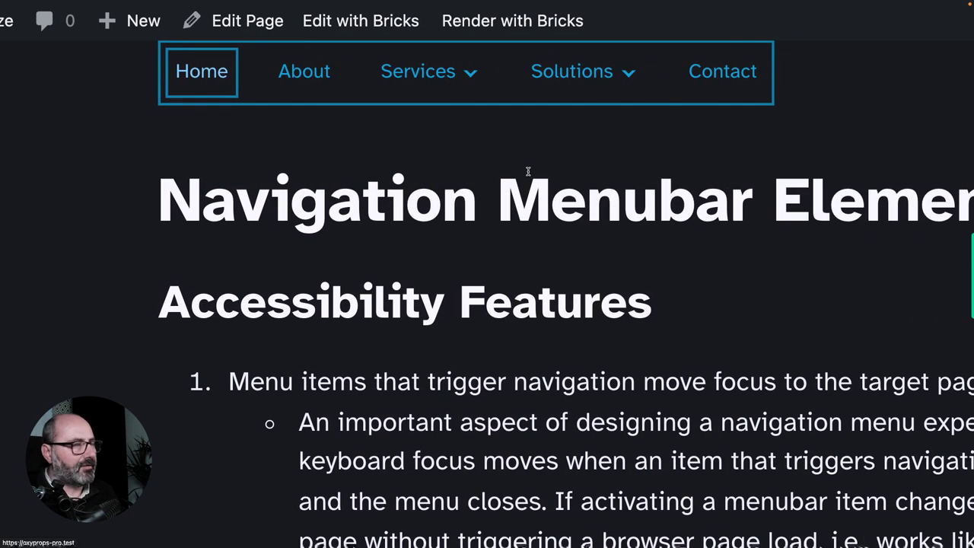
key("Right")
key("Right")
key("Right")
key("Right")
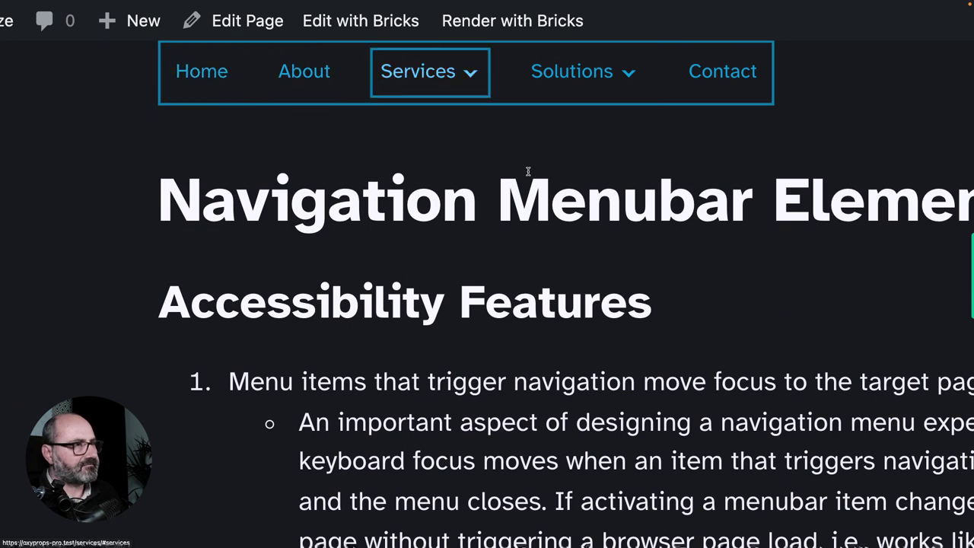
key("Left")
key("Left")
key("Left")
key("Left")
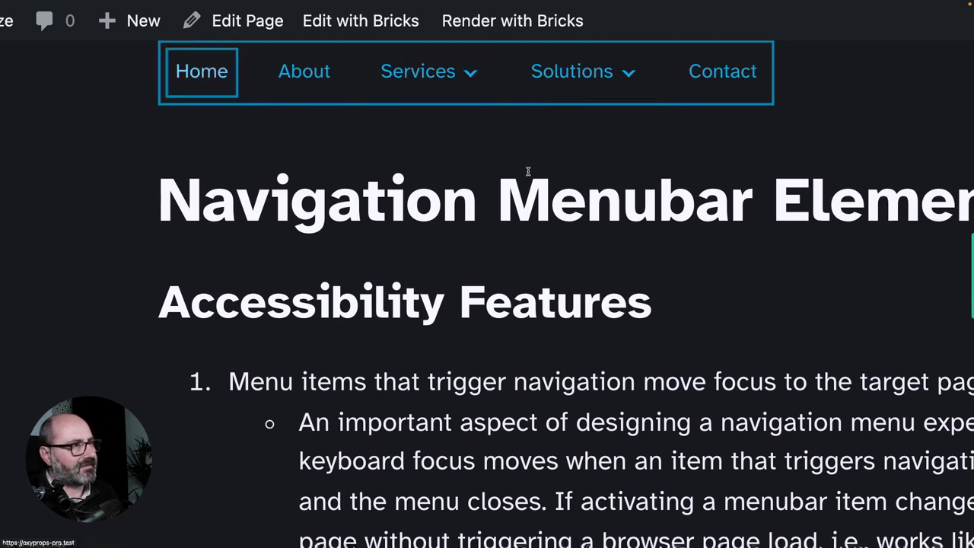
key("Right")
key("Right")
key("Left")
key("Right")
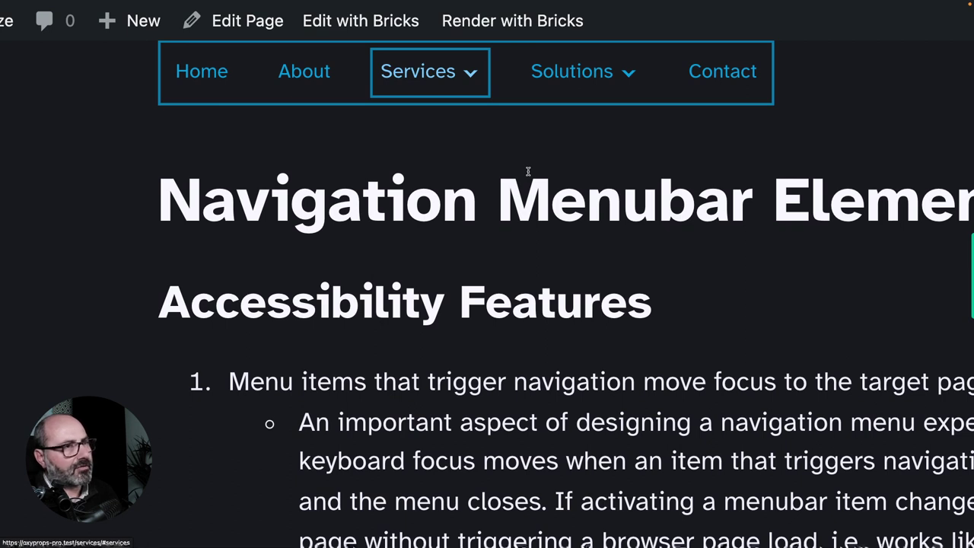
Open the Services submenu with Down and cycle through its items, using Home to jump back.
key("Down")
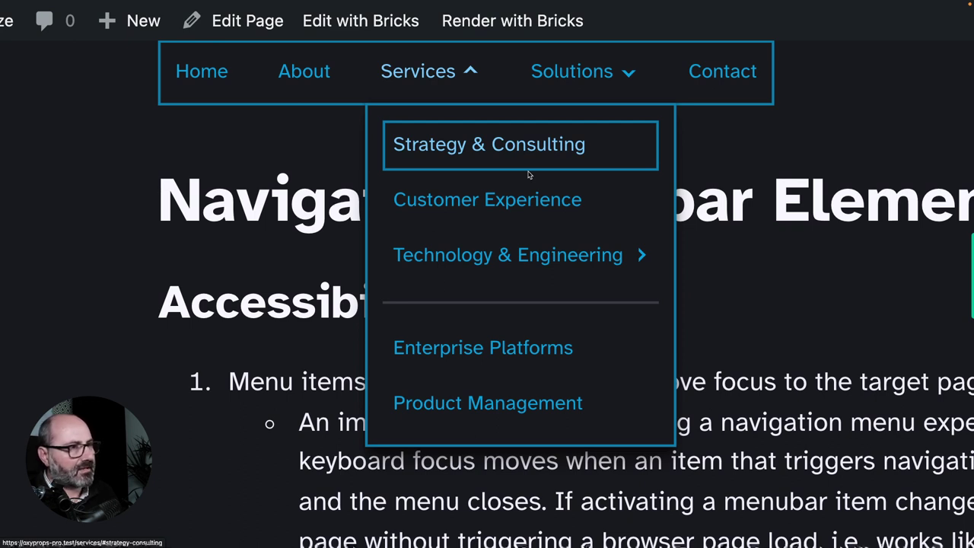
key("Down")
key("Down")
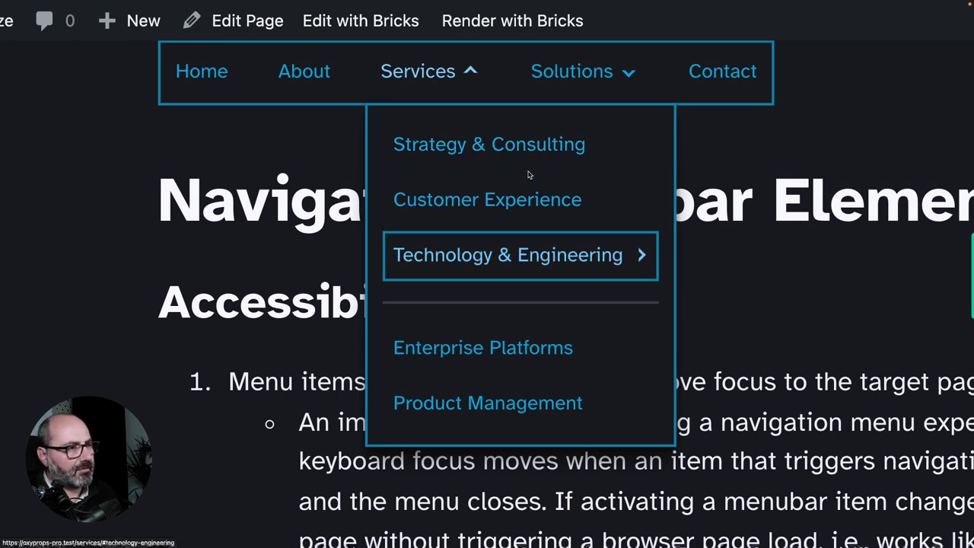
key("Down")
key("Home")
key("Down")
key("Down")
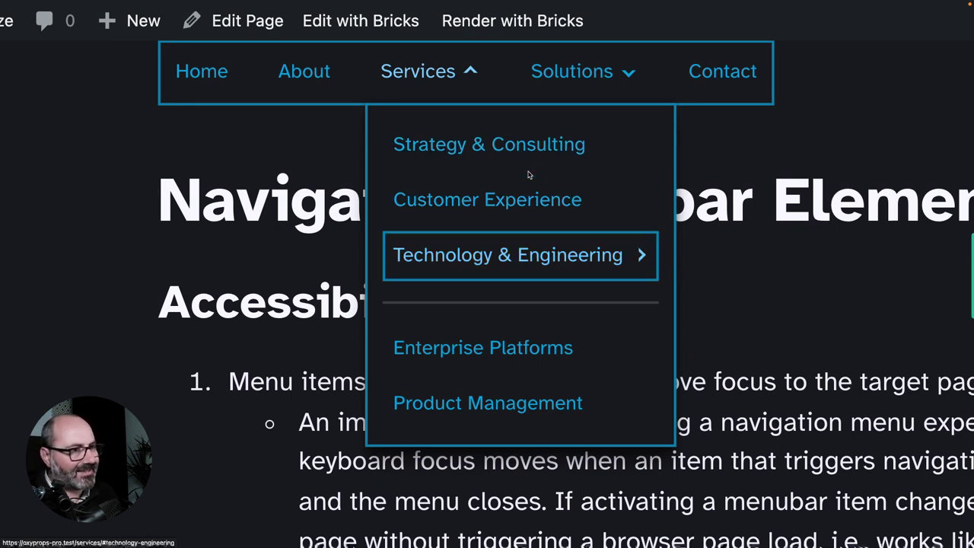
Open the nested Technology & Engineering submenu and arrow through it to Software Implementation.
key("Right")
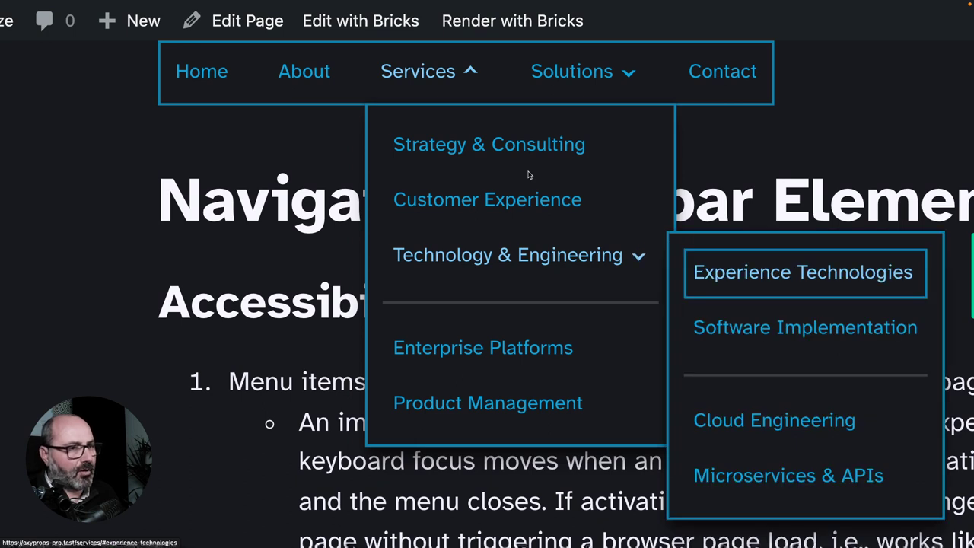
key("Down")
key("Down")
key("Down")
key("Up")
key("Up")
key("Up")
key("Down")
key("Down")
key("Down")
key("Up")
key("Up")
key("Up")
key("Up")
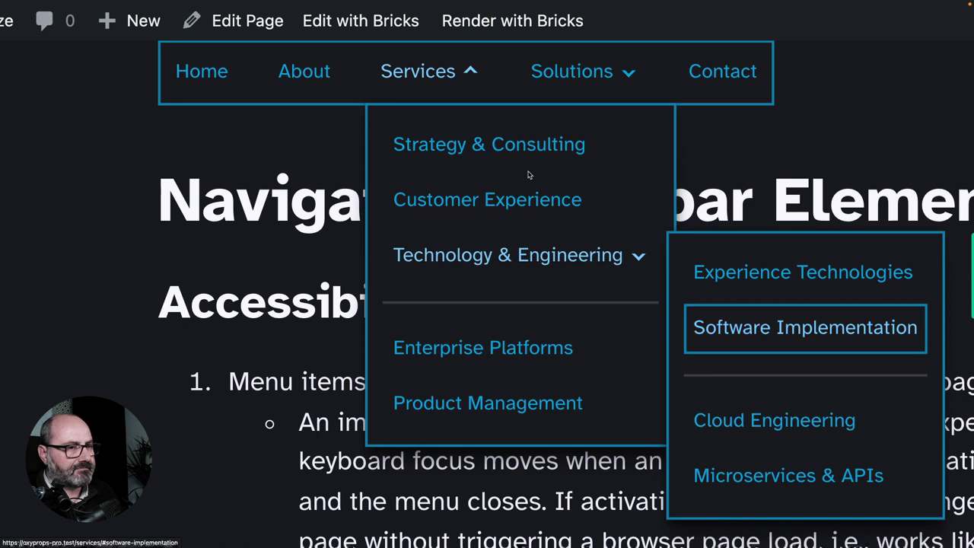
key("Up")
key("Up")
key("Up")
key("Up")
key("Up")
key("Up")
key("Up")
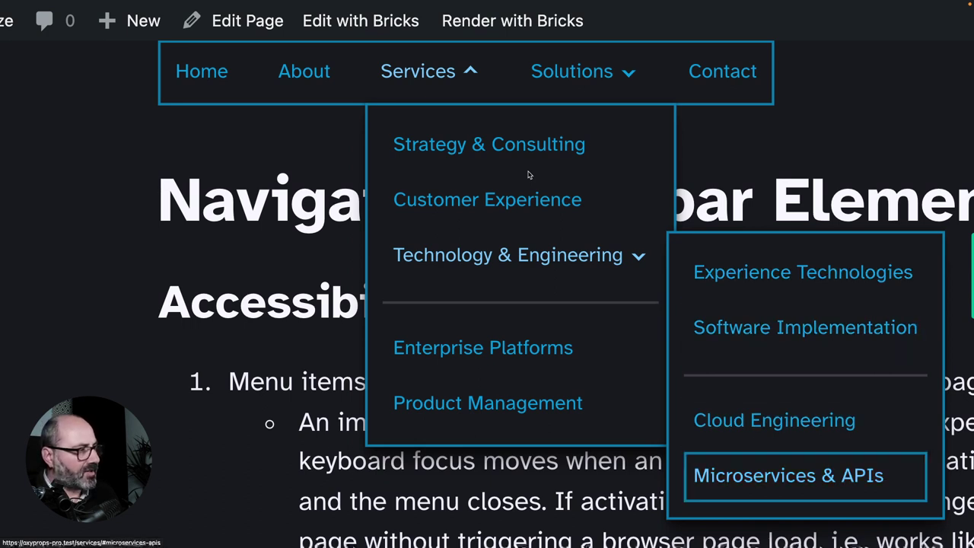
key("Up")
key("Up")
key("Up")
key("Up")
key("Up")
key("Up")
key("Up")
key("Up")
key("Down")
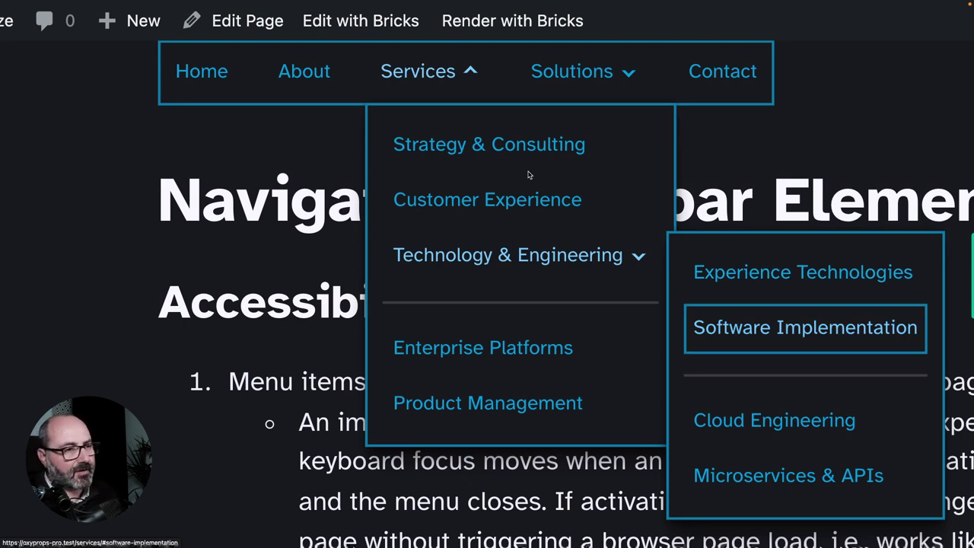
Close the nested submenu and Services menu with Left, then arrow back to About.
key("Left")
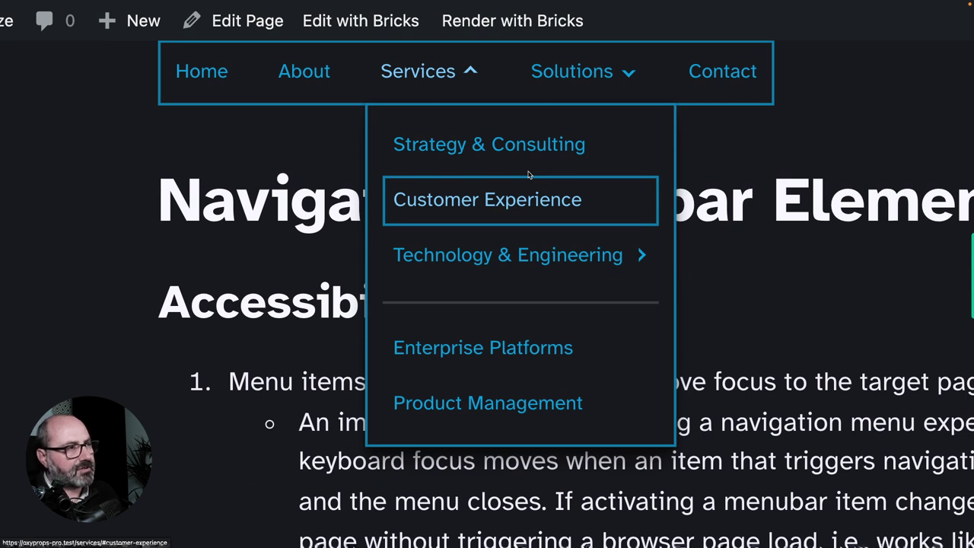
key("Left")
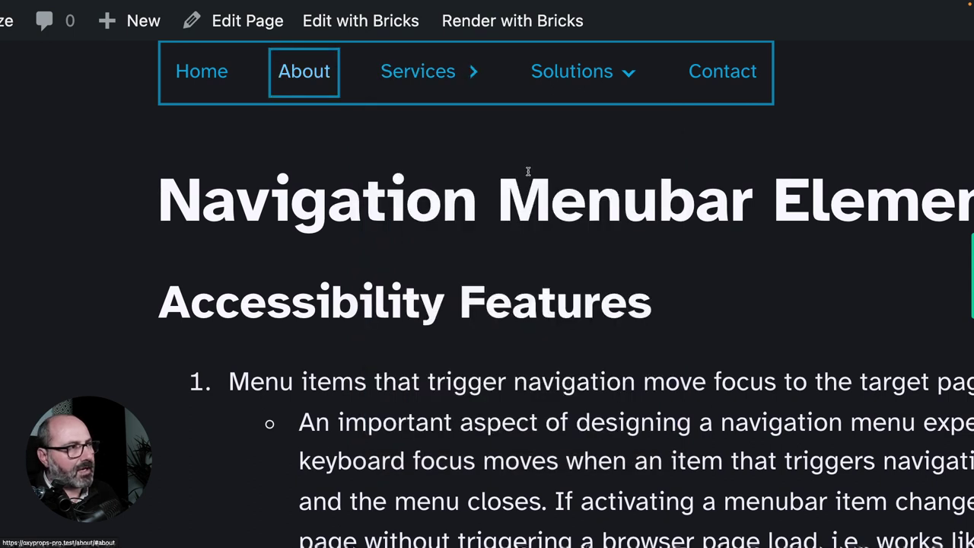
key("Right")
key("Right")
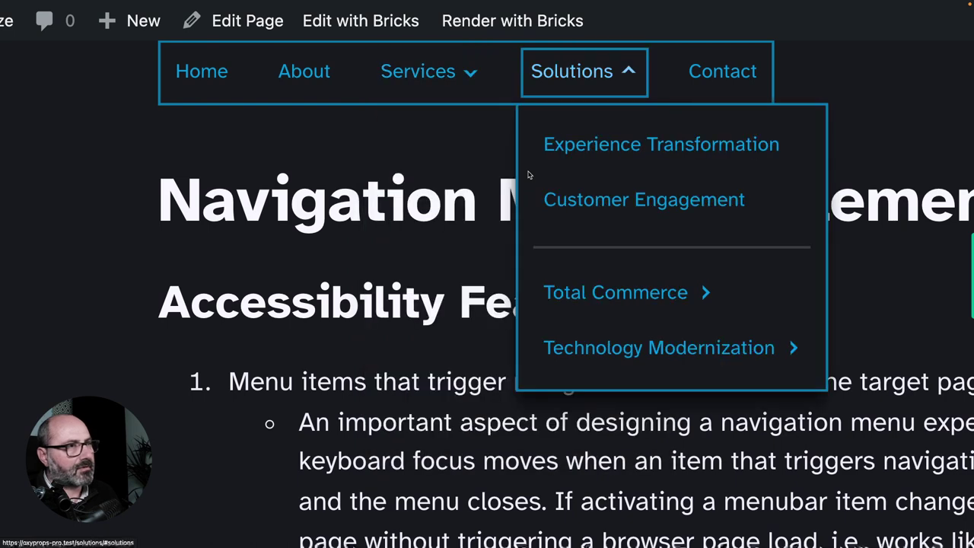
key("Right")
key("Left")
key("Left")
key("Left")
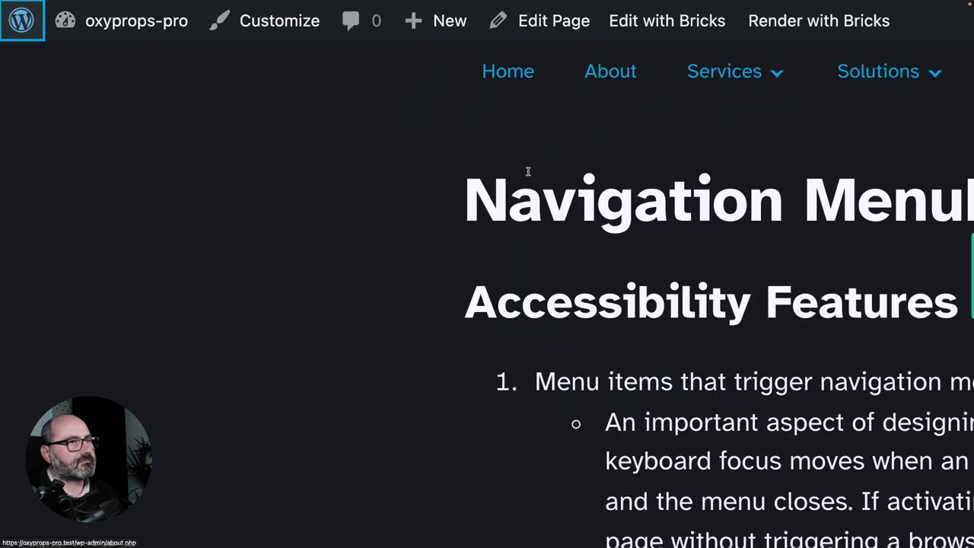
Open the Services and then the Solutions dropdowns with the mouse on the live page.
left_click(425, 90)
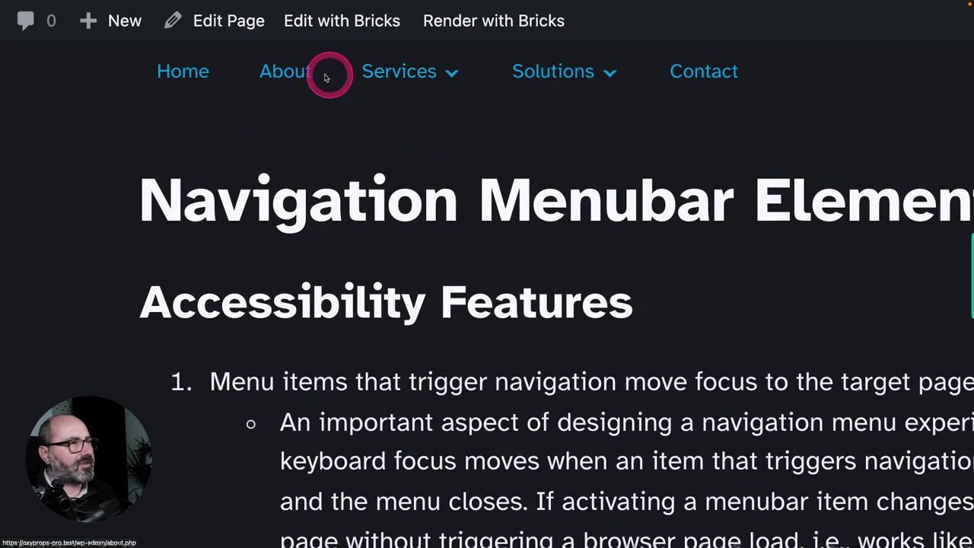
left_click(405, 73)
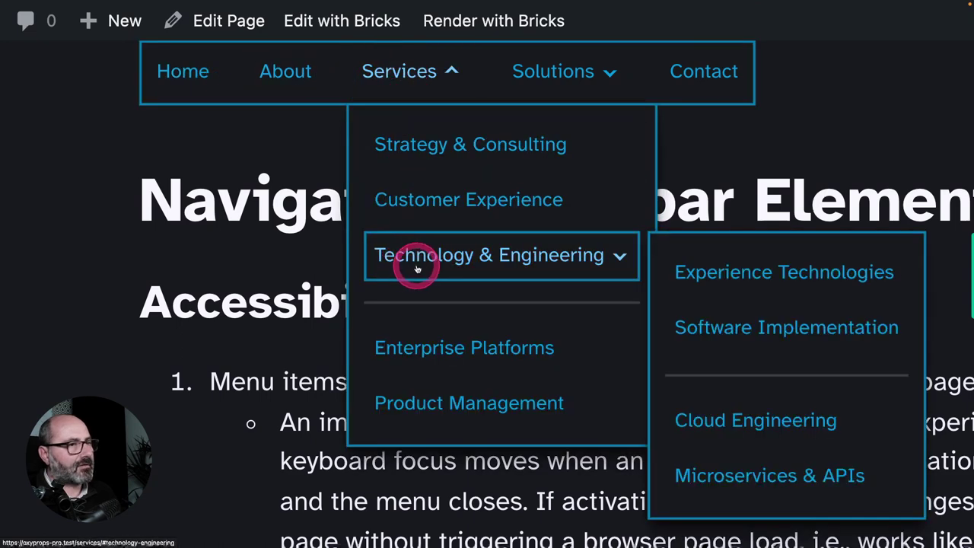
left_click(508, 72)
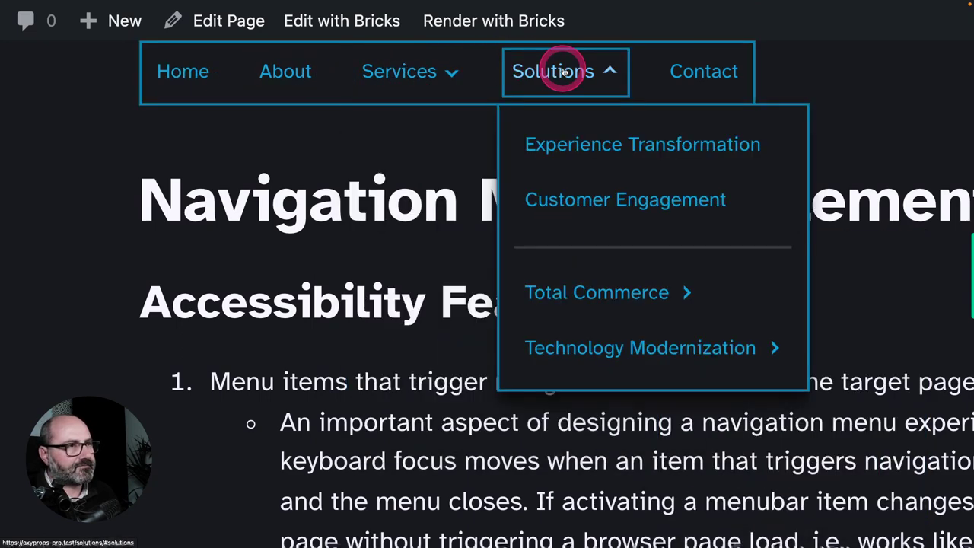
mouse_move(561, 289)
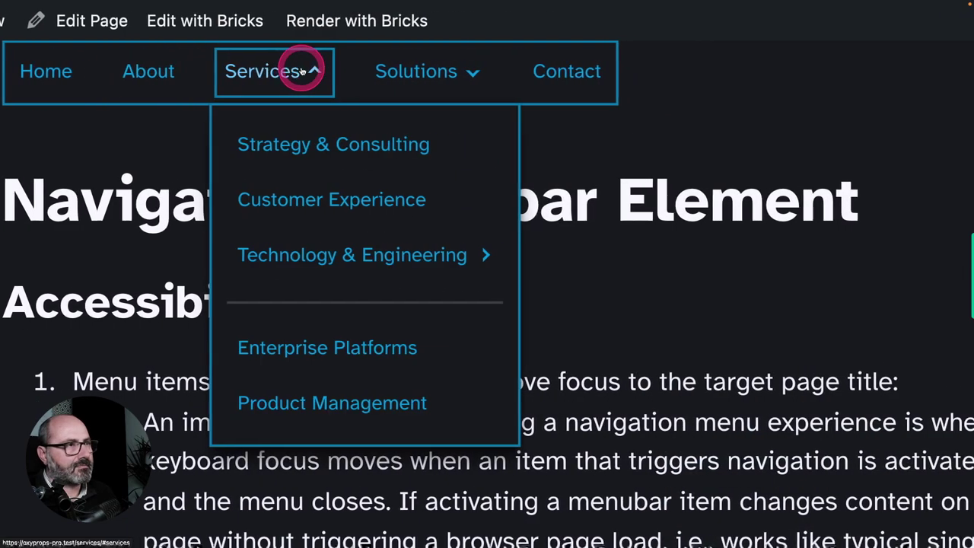
mouse_move(514, 73)
mouse_move(524, 289)
mouse_move(713, 418)
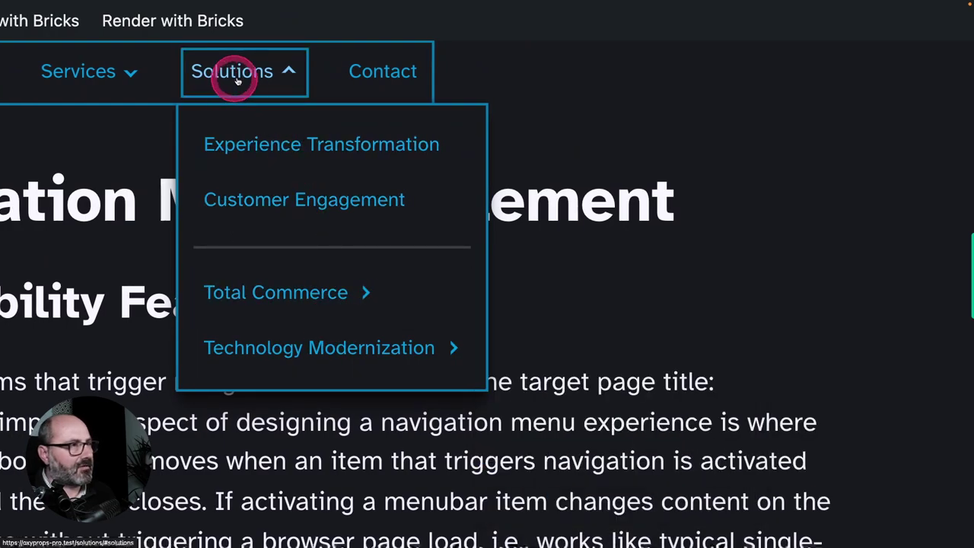
Return to the builder and delete every element from the page.
key("Down")
key("Down")
key("Right")
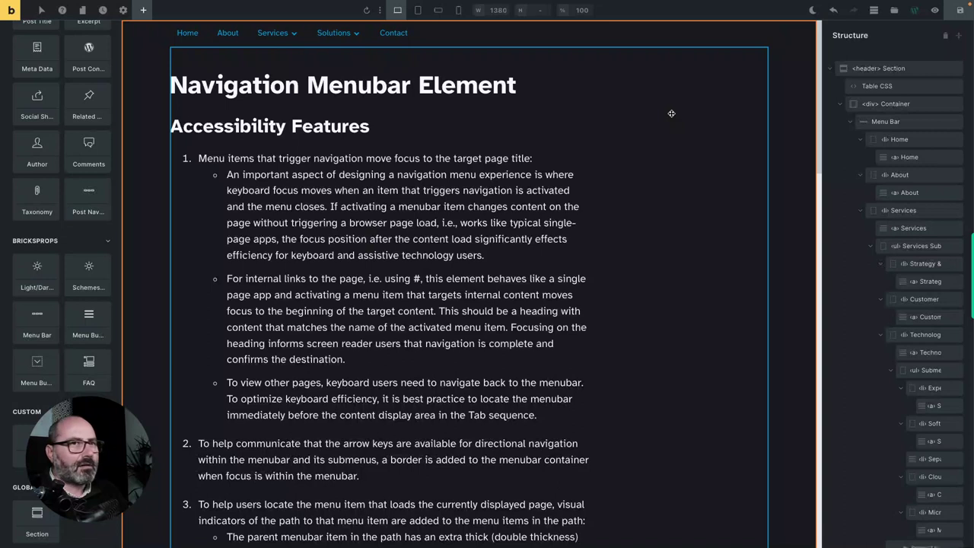
left_click(673, 113)
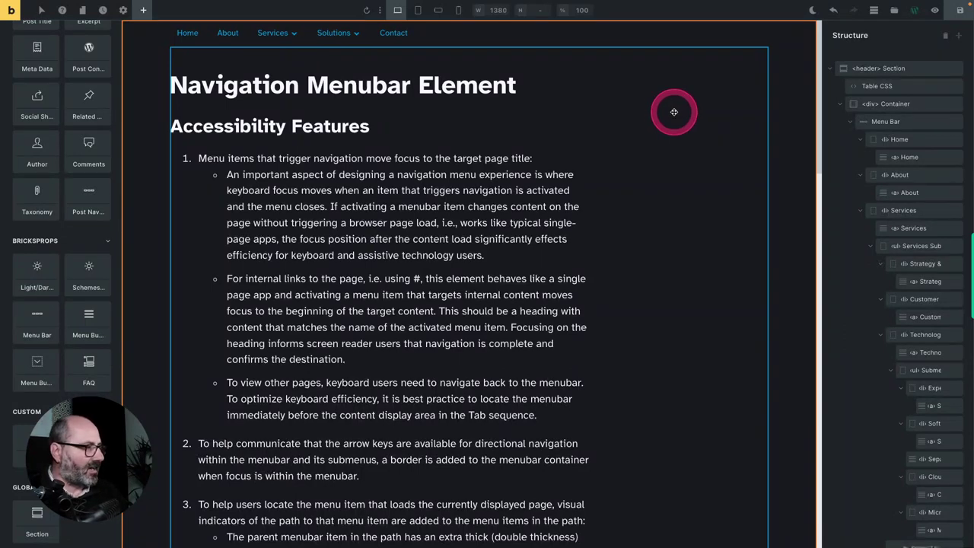
left_click(945, 36)
left_click(945, 38)
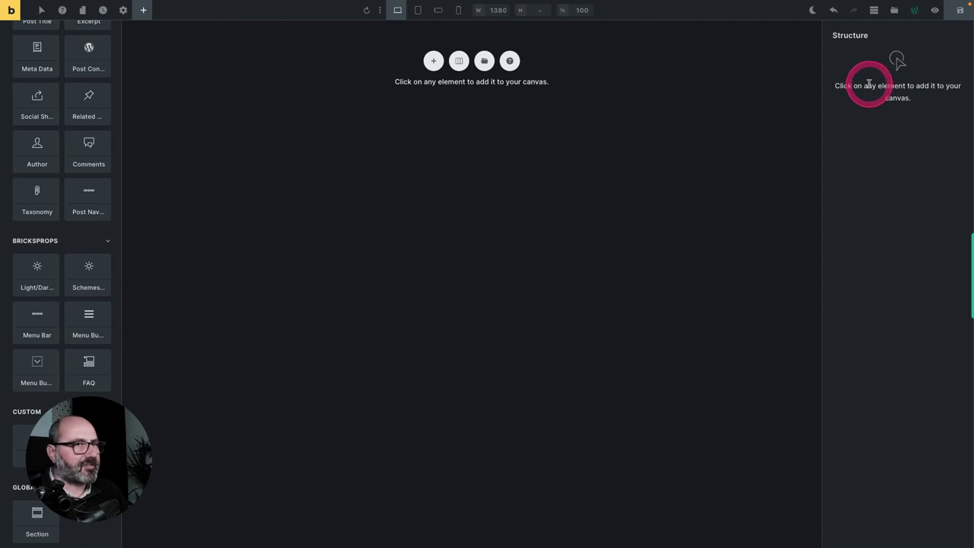
Paste the copied section and add a FlexCol Center component inside it.
right_click(889, 121)
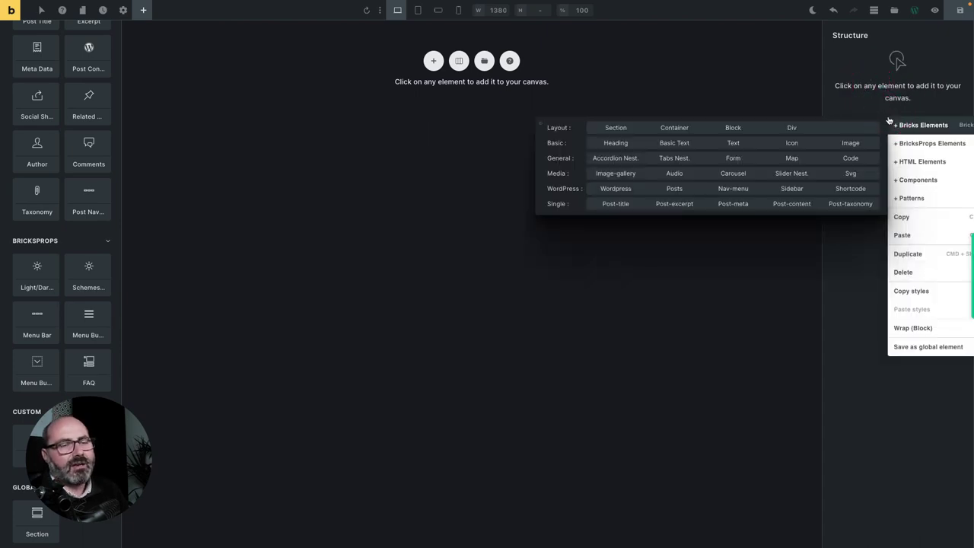
key("super+v")
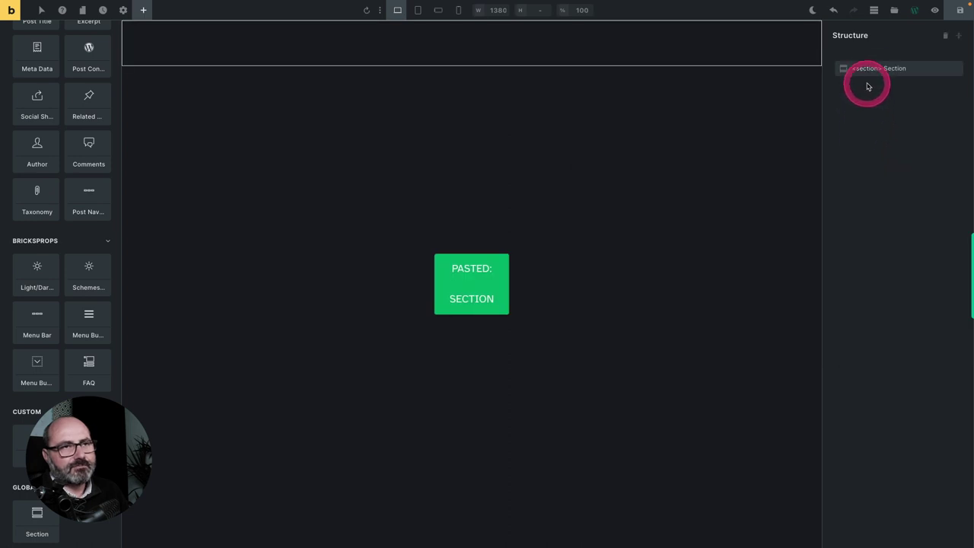
right_click(872, 71)
left_click(872, 137)
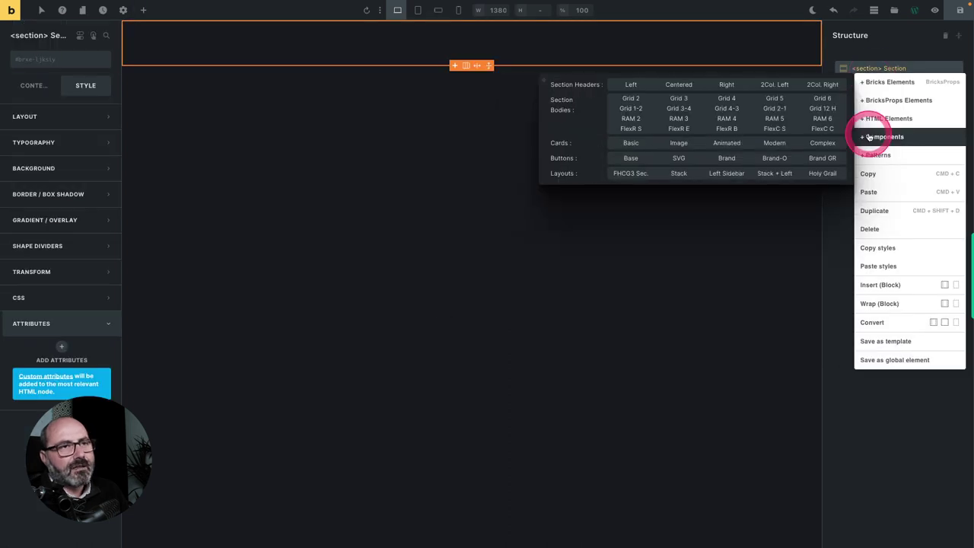
left_click(825, 129)
Give the section the o-height-full and o-super-centered classes.
left_click(67, 64)
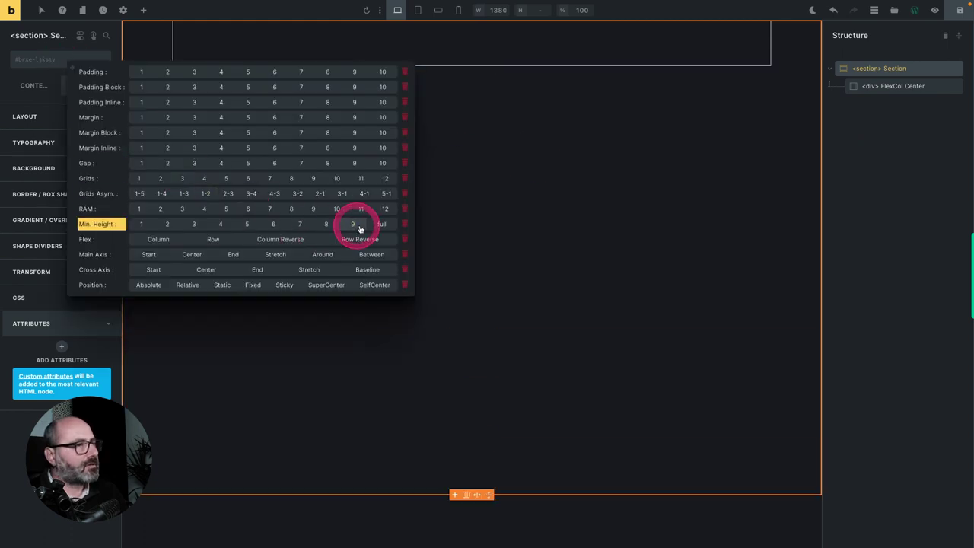
left_click(373, 226)
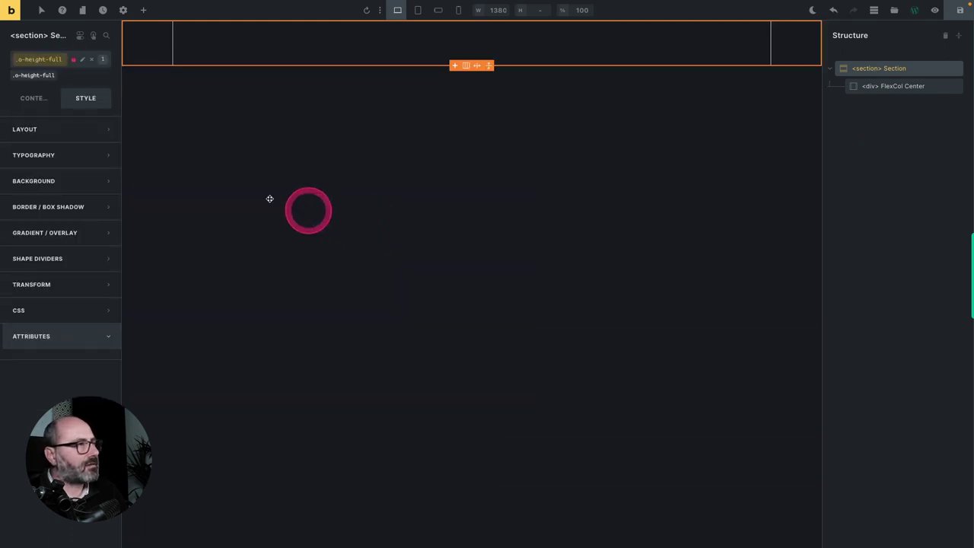
left_click(67, 58)
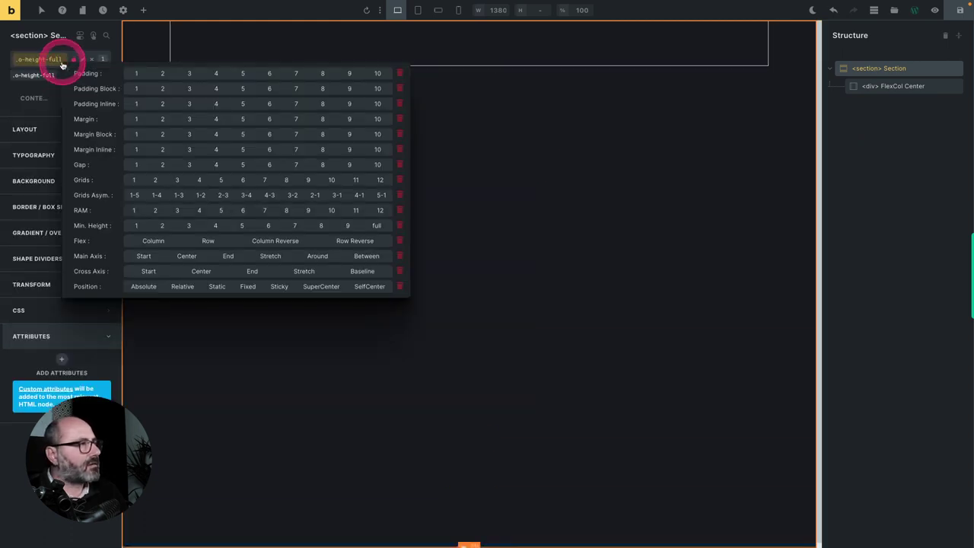
left_click(318, 286)
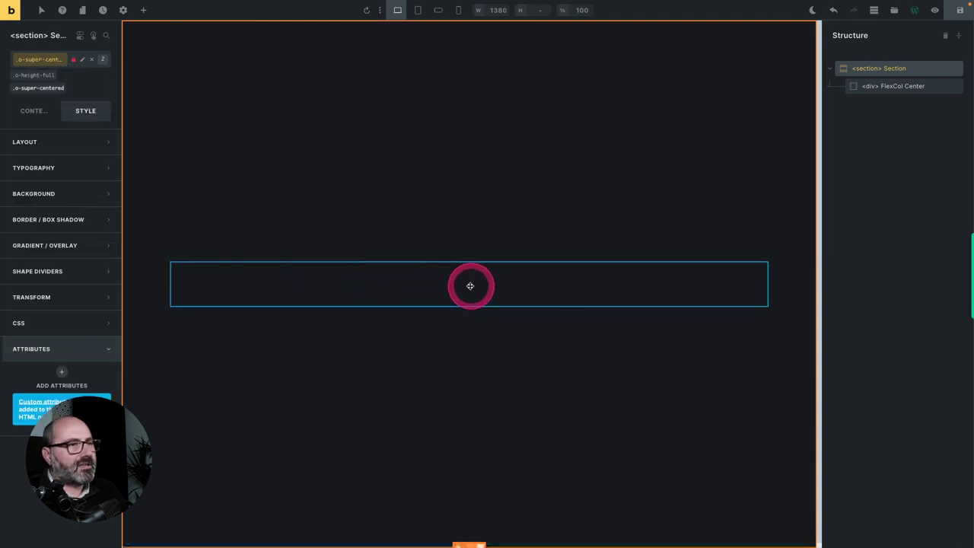
Select the FlexCol Center block and bring up its add-element menu.
left_click(883, 90)
right_click(883, 89)
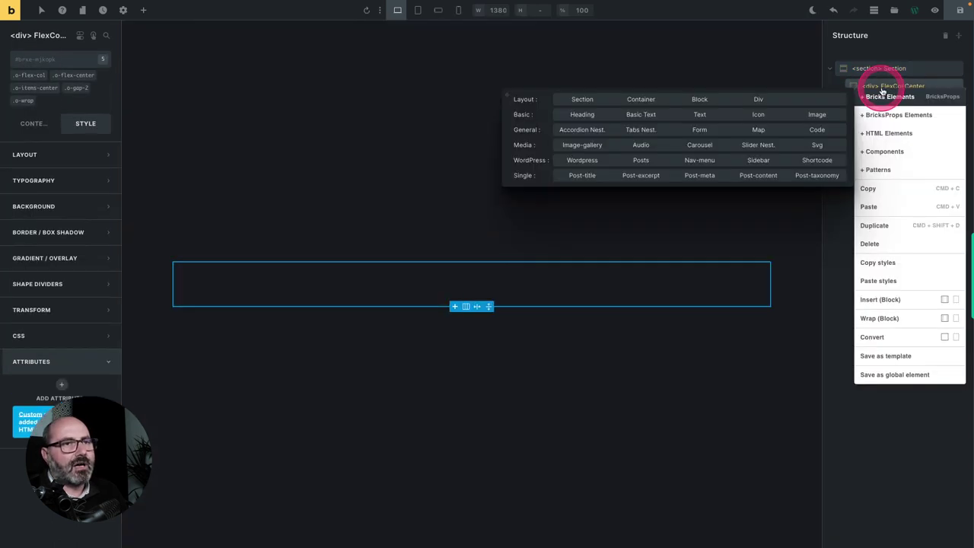
mouse_move(867, 134)
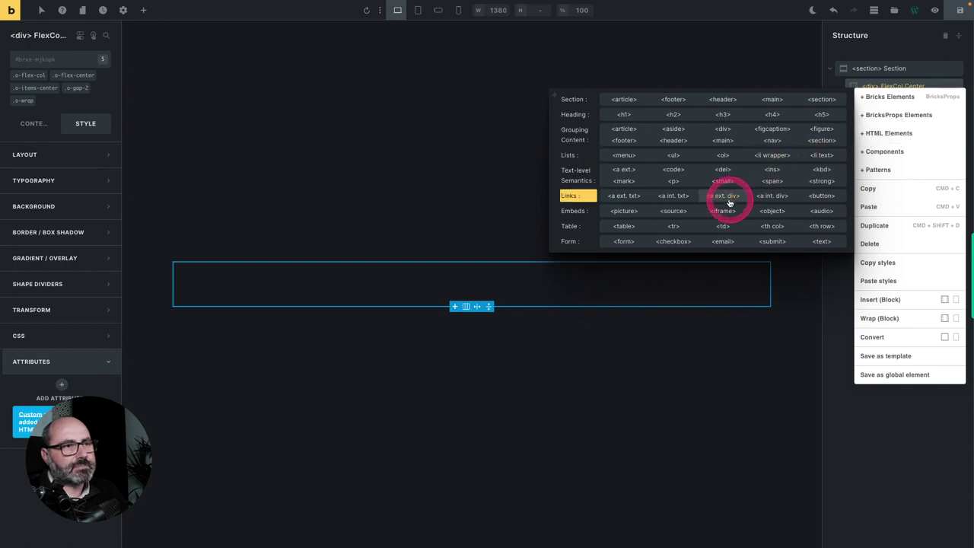
Add a <p> paragraph to the FlexCol Center block with fluid font size 5.
left_click(674, 183)
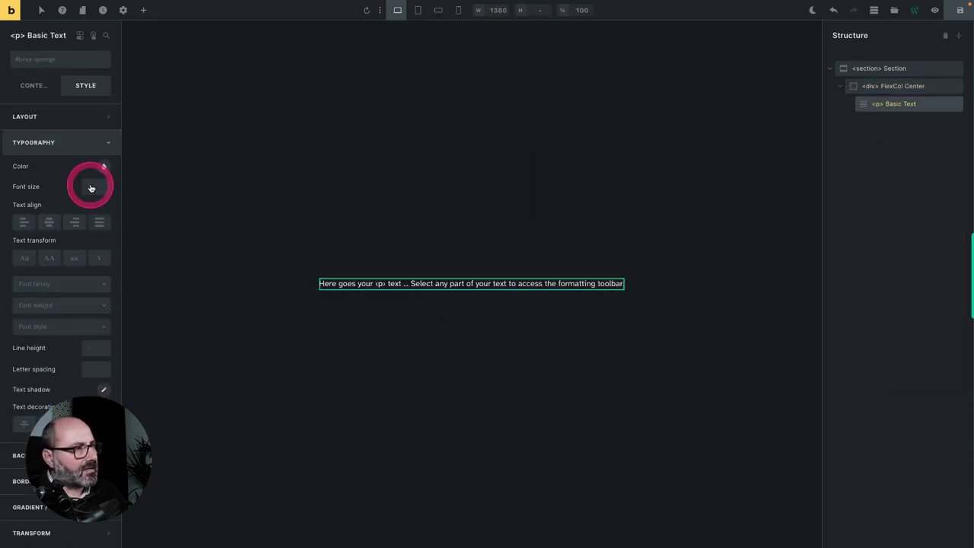
left_click(92, 183)
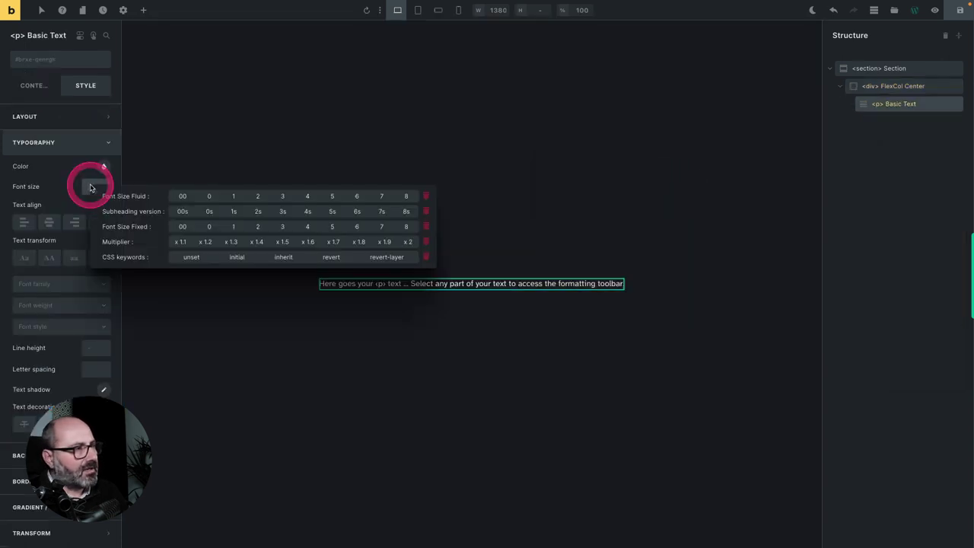
left_click(333, 200)
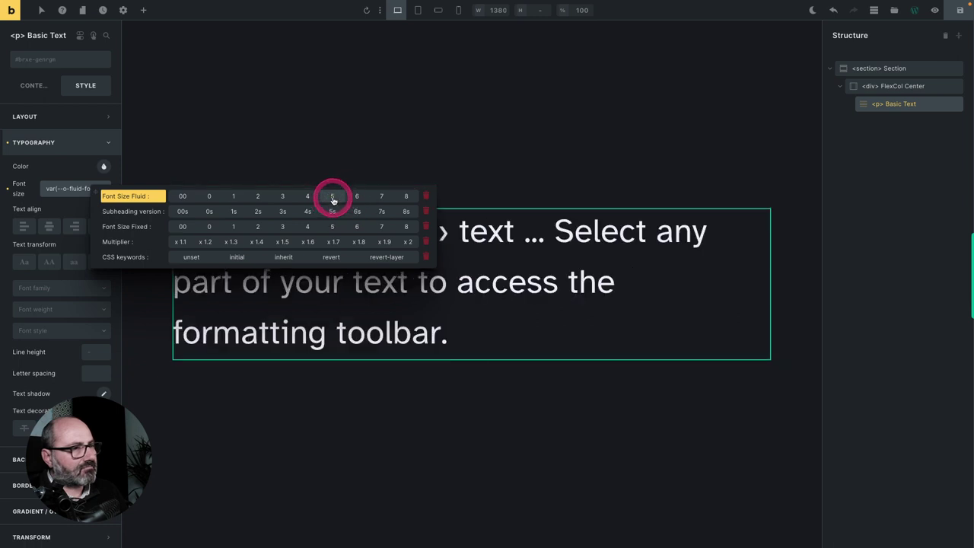
Replace the paragraph text with one lorem-ipsum paragraph (Paragraphs 1).
left_click(35, 86)
left_click(46, 134)
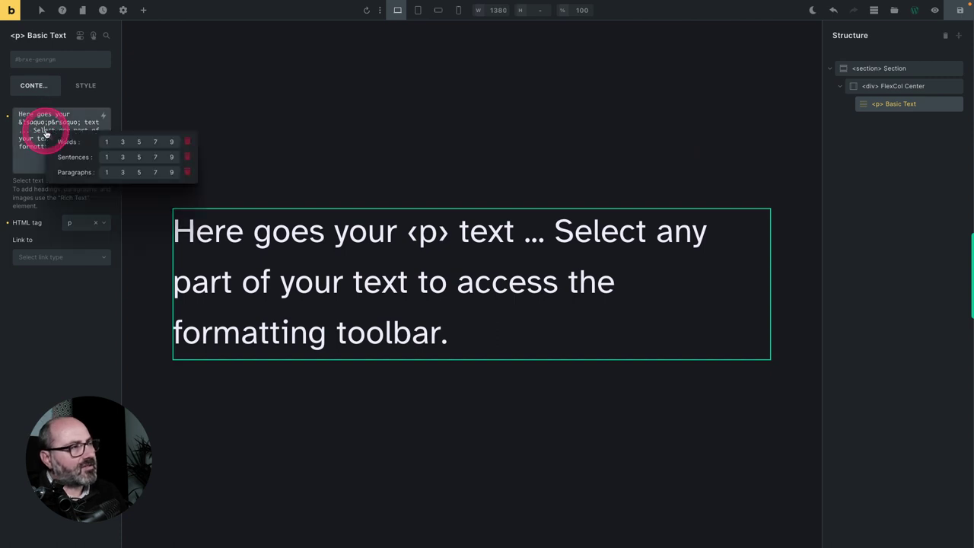
left_click(108, 173)
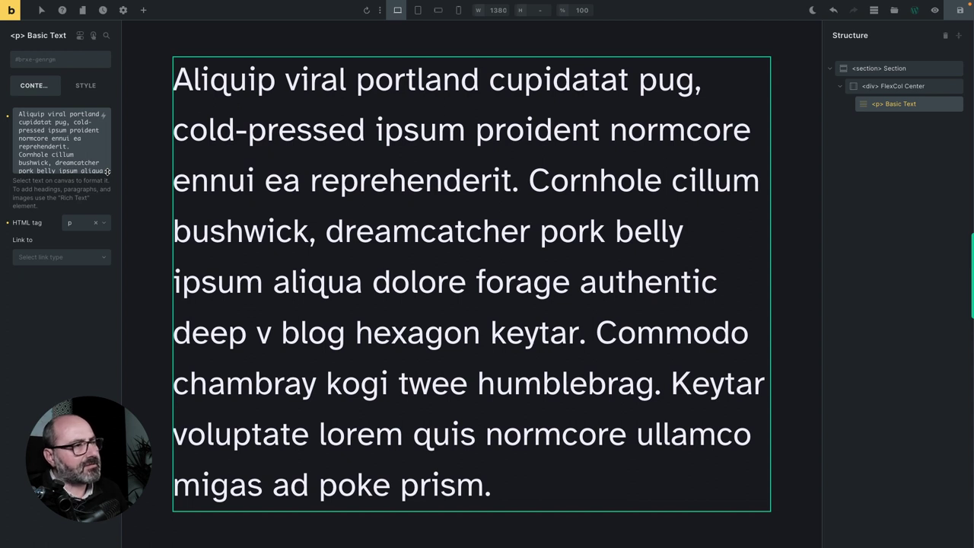
left_click(47, 130)
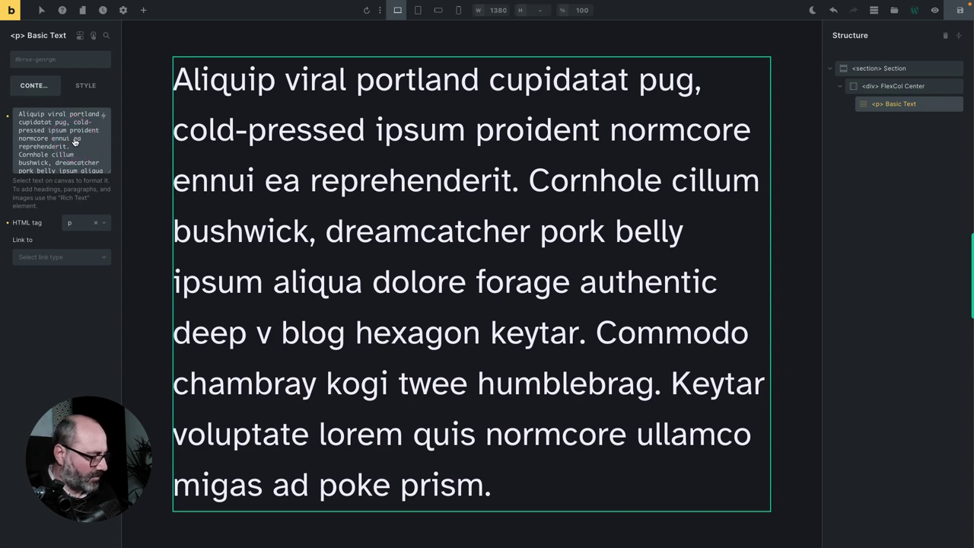
type("<strong>")
type("<")
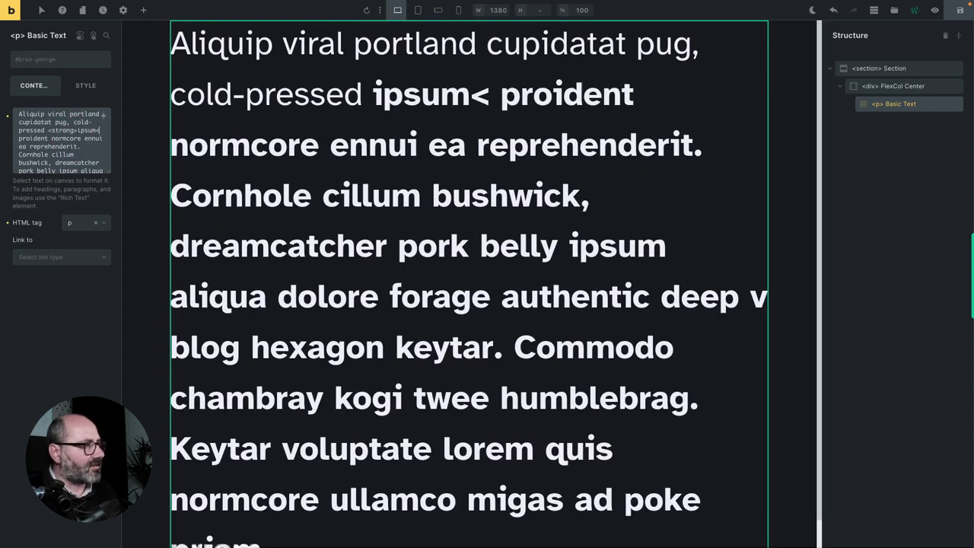
type("/strong>")
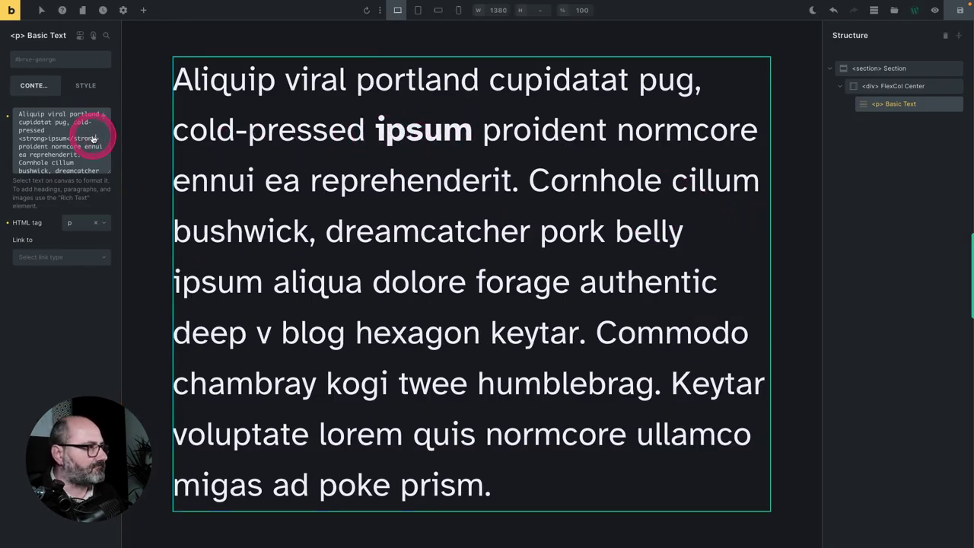
mouse_move(65, 138)
left_click(122, 176)
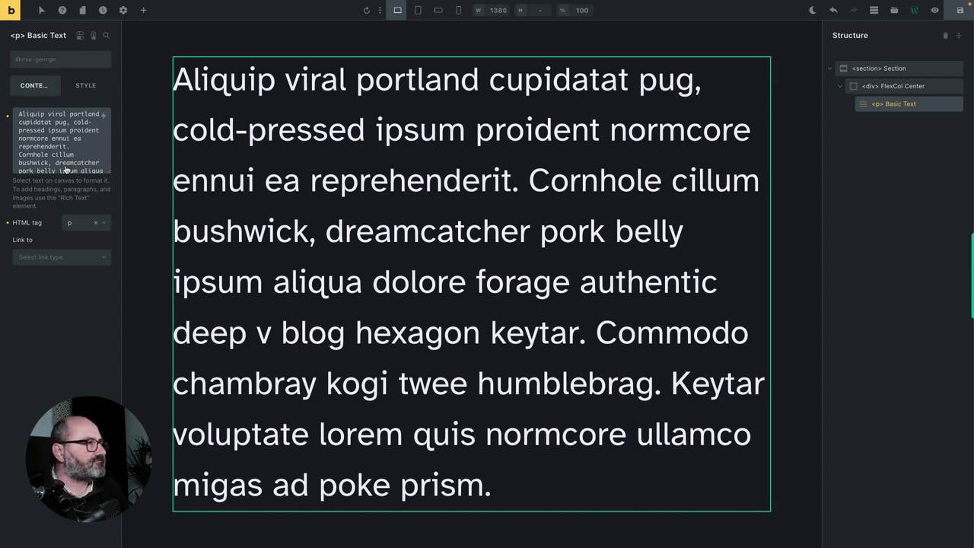
Wrap 'proident' in a <strong> tag and 'dreamcatcher' in a <mark> tag.
left_click_drag(66, 169, 103, 144)
mouse_move(103, 144)
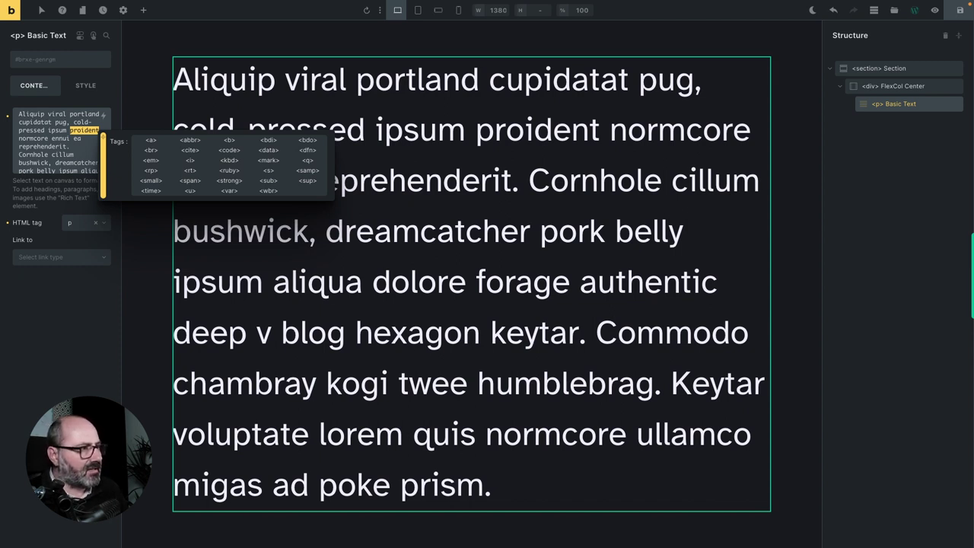
left_click(229, 181)
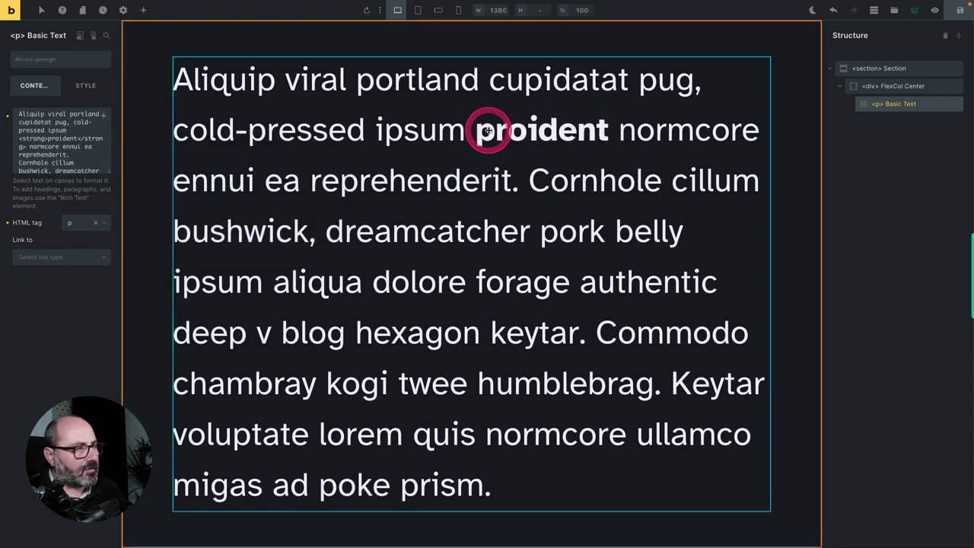
left_click(54, 169)
key("ctrl+a")
left_click_drag(70, 175, 102, 158)
right_click(66, 161)
key("Escape")
left_click(55, 157)
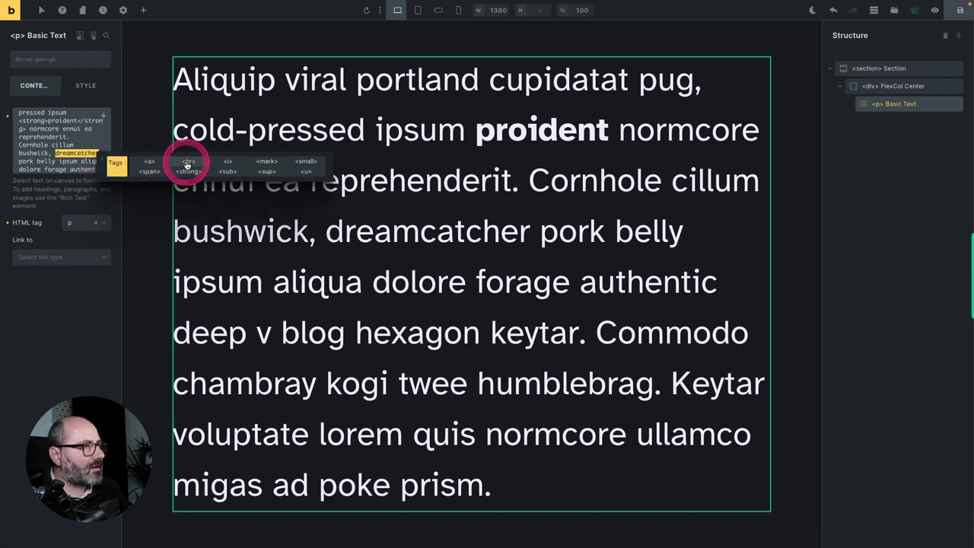
left_click(269, 163)
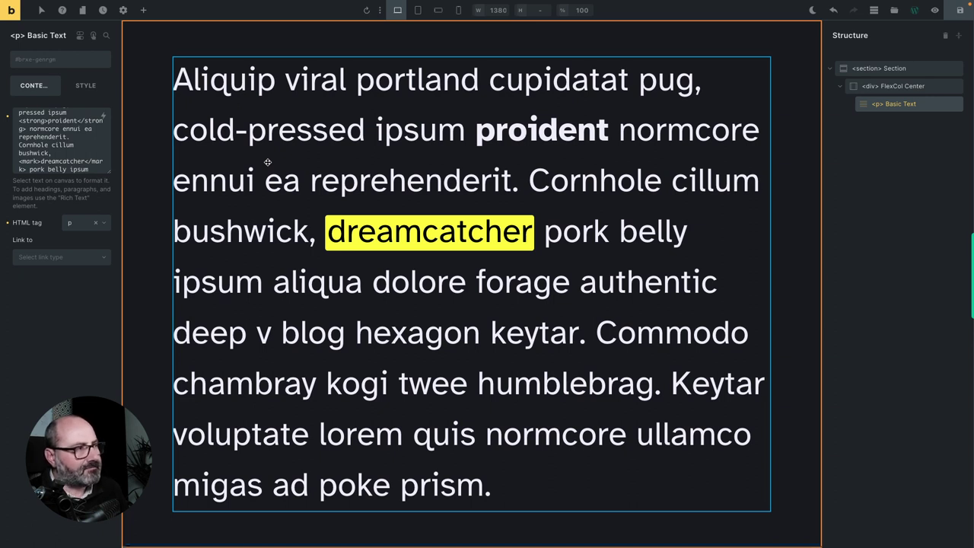
Tag 'Cornhole' as <sup>, 'cillum' as <sub> and 'humblebrag' as <kbd>.
left_click_drag(21, 145, 48, 145)
left_click(215, 162)
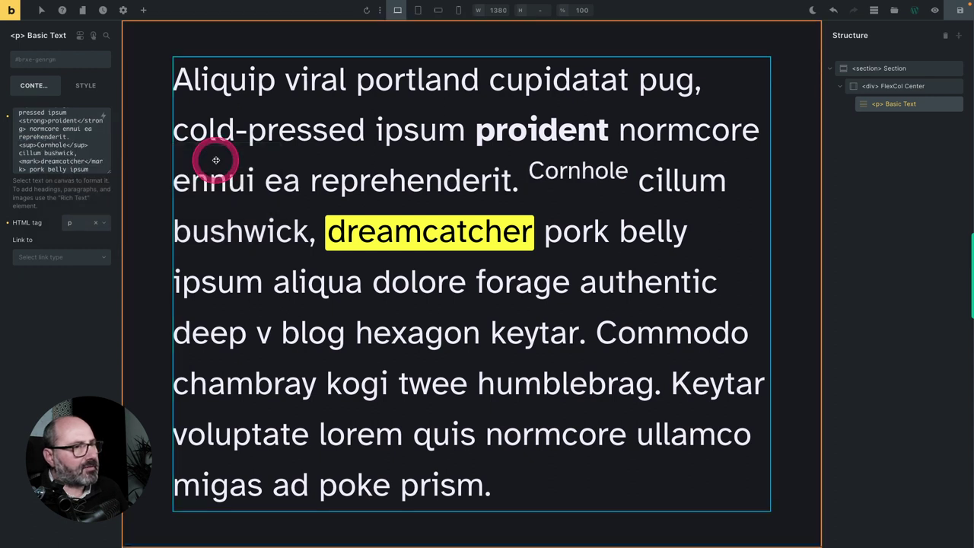
left_click_drag(87, 141, 37, 155)
left_click(168, 171)
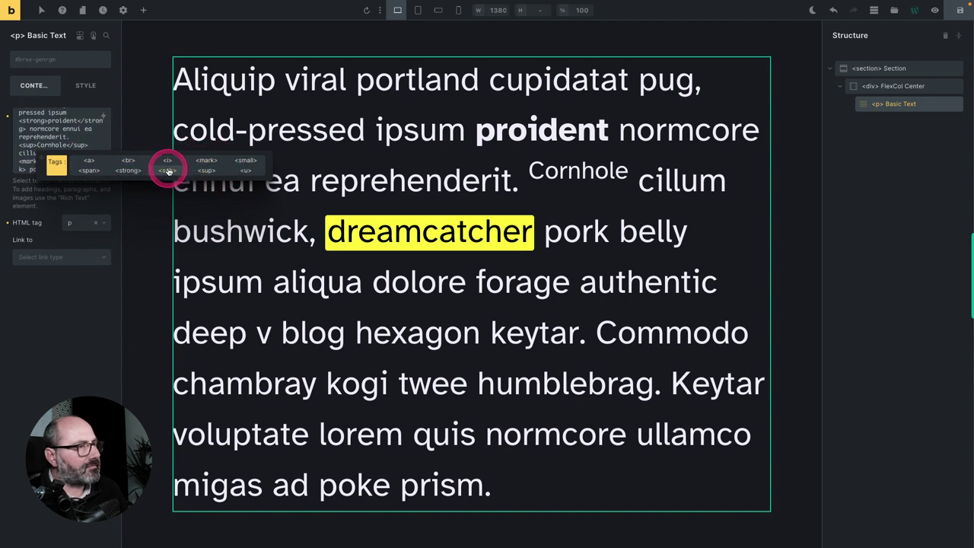
left_click(89, 152)
left_click(87, 152)
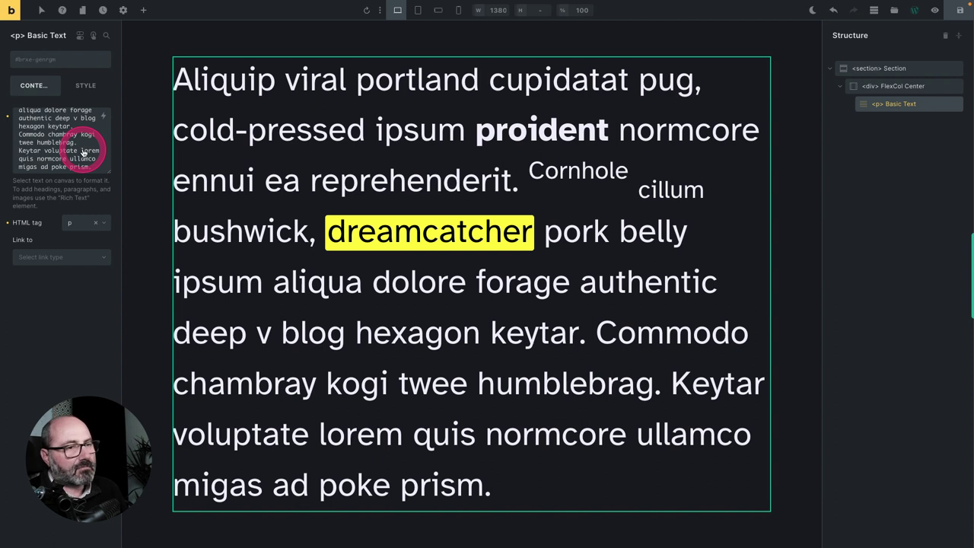
left_click_drag(37, 143, 73, 145)
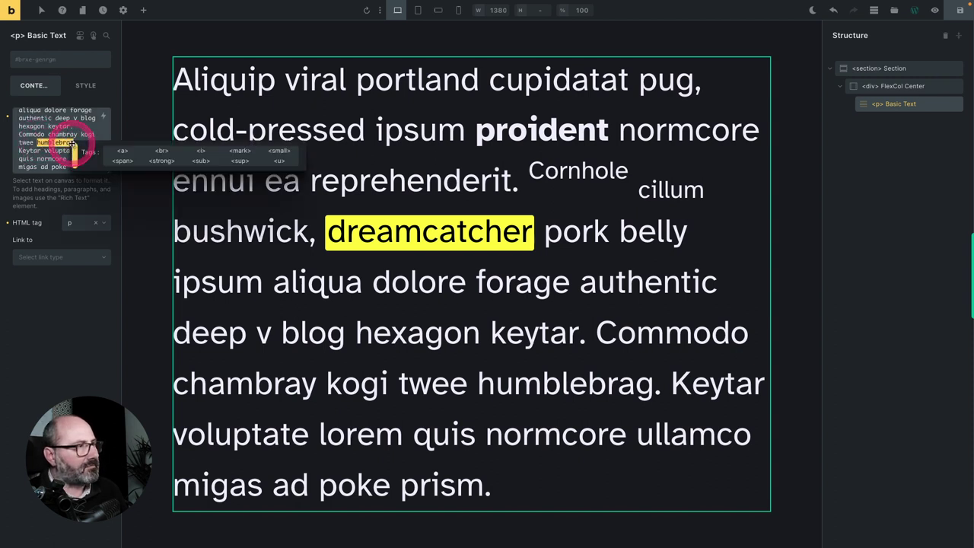
left_click(143, 156)
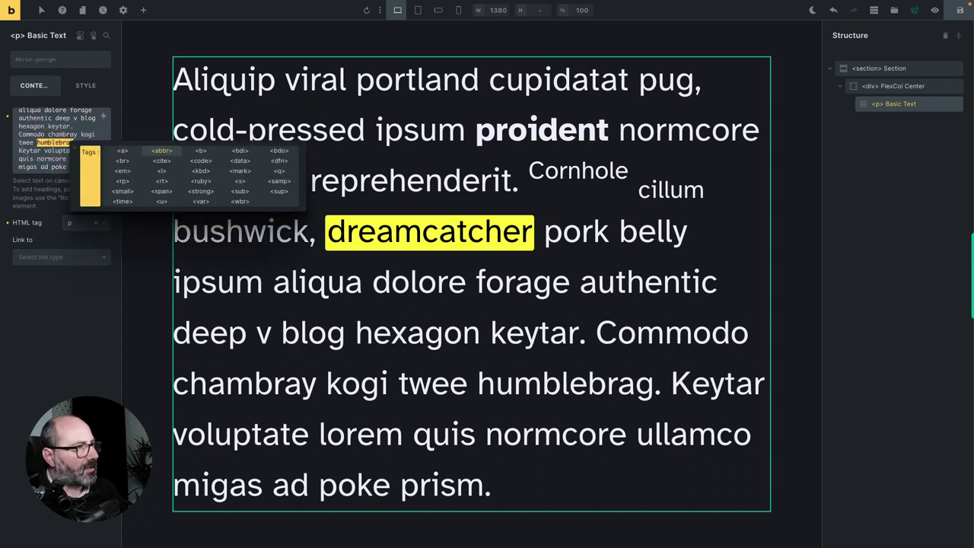
left_click(197, 172)
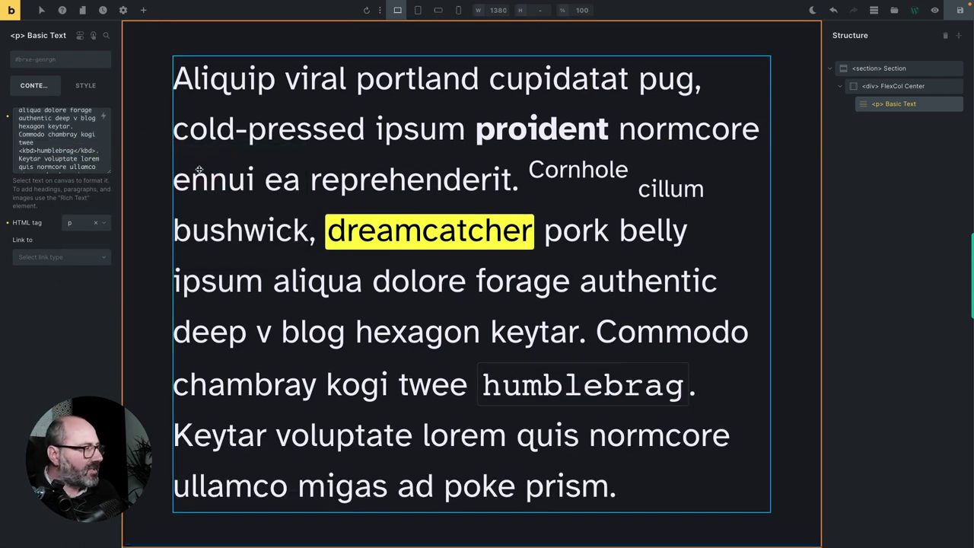